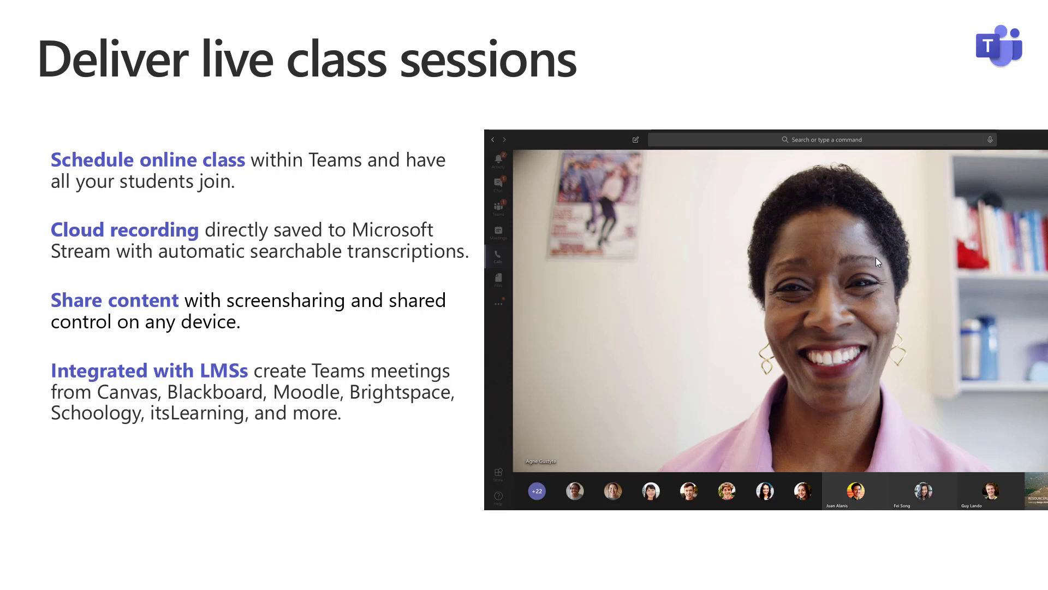
Step: Advance the slideshow to the 'Personalize Learning with Assignments' slide
{"action": "key", "text": "Right"}
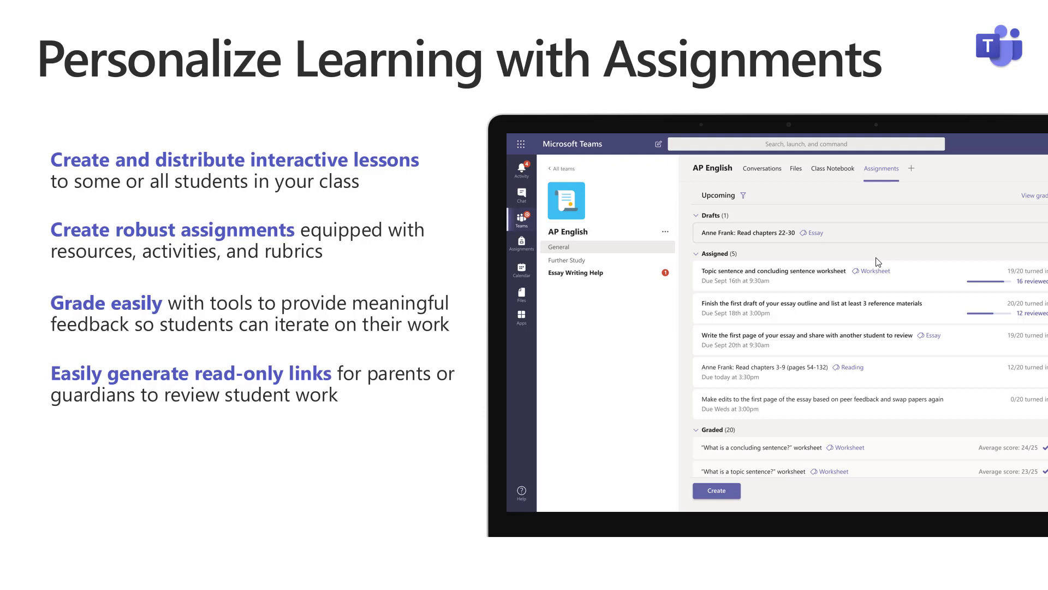
Step: Step through the Accessibility in Teams and Apps for Education slides to the teacher's tweet slide
{"action": "key", "text": "Right"}
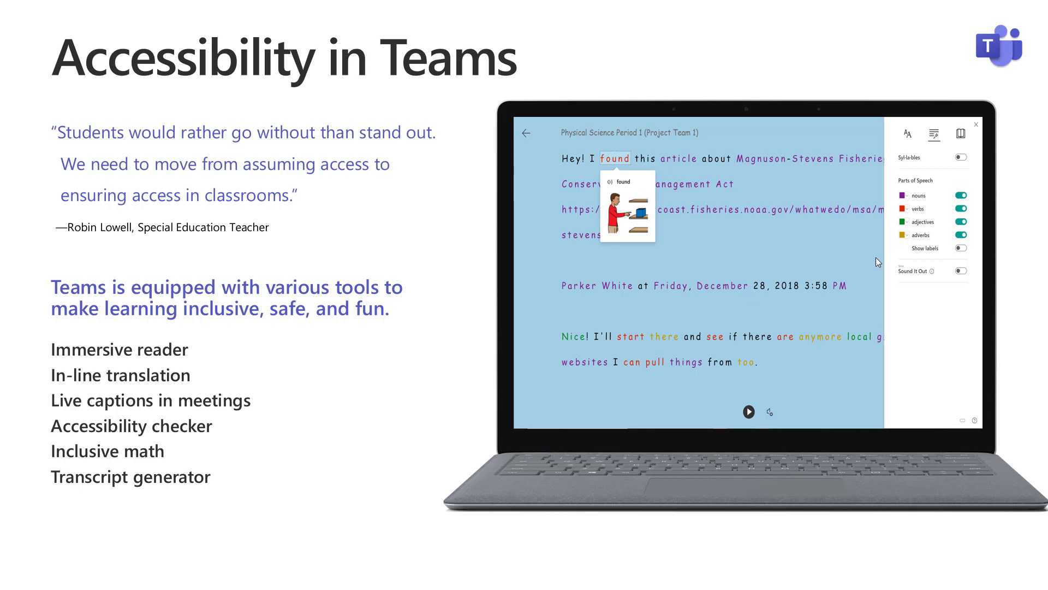
{"action": "key", "text": "Right"}
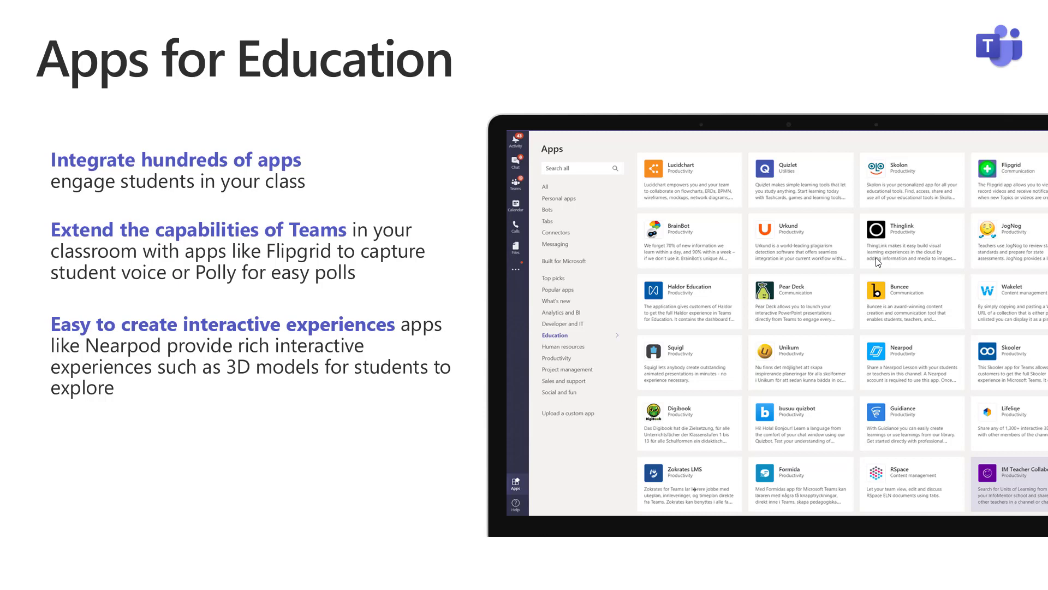
{"action": "key", "text": "Right"}
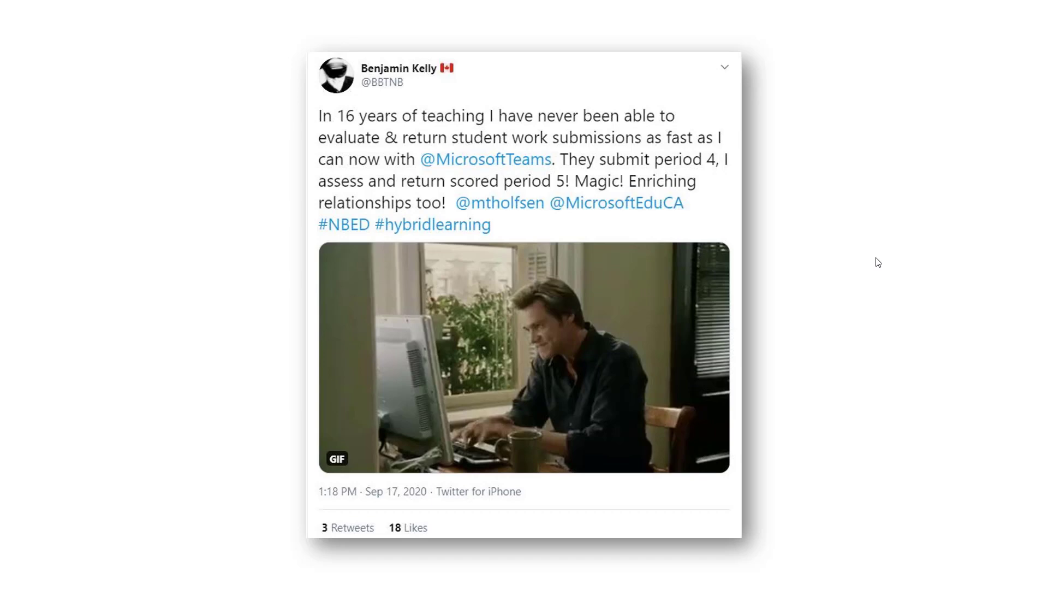
Step: Advance to the 'My Quick Tips YouTube Channel' slide
{"action": "key", "text": "Right"}
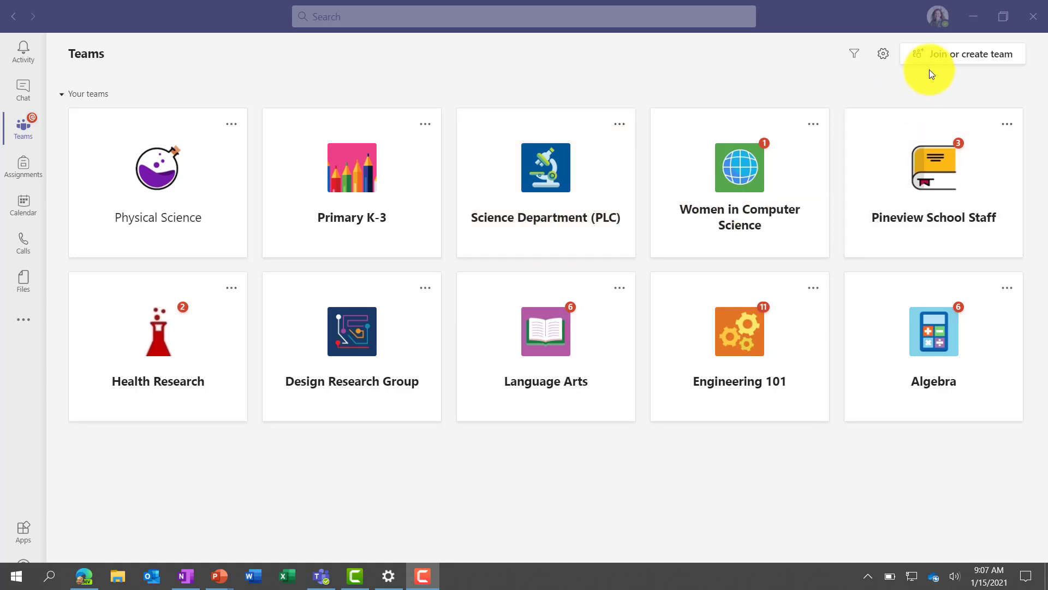
Step: Create a new Class-type team named 'Science'
{"action": "left_click", "coordinate": [999, 60]}
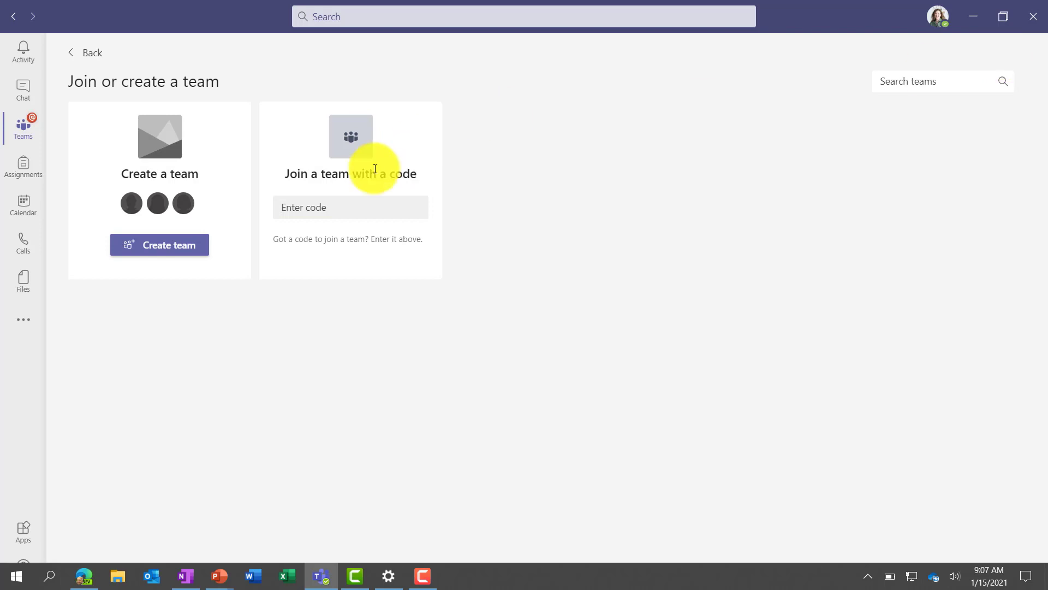
{"action": "left_click", "coordinate": [157, 249]}
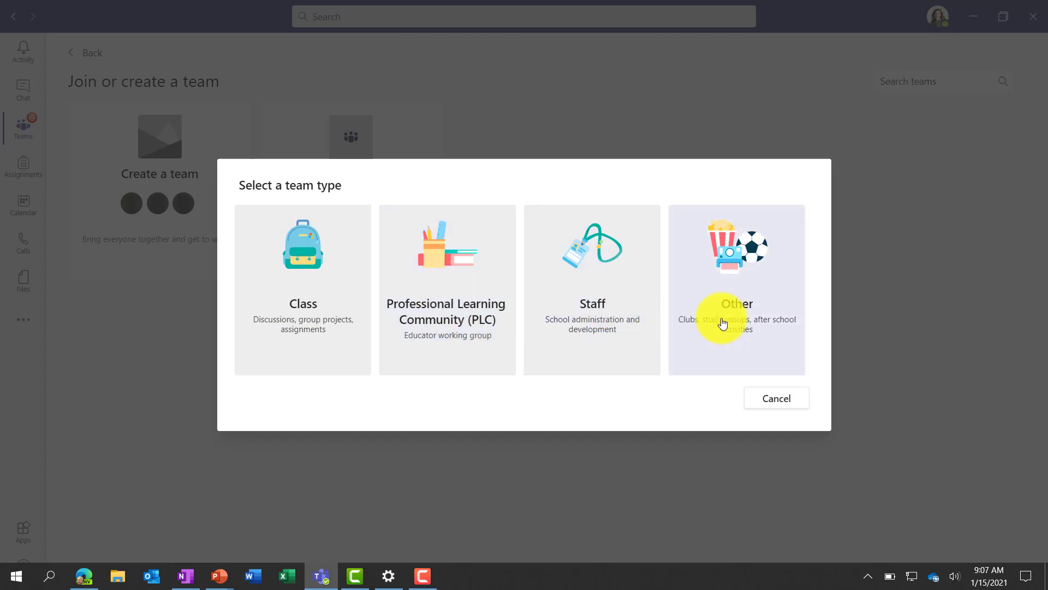
{"action": "left_click", "coordinate": [289, 268]}
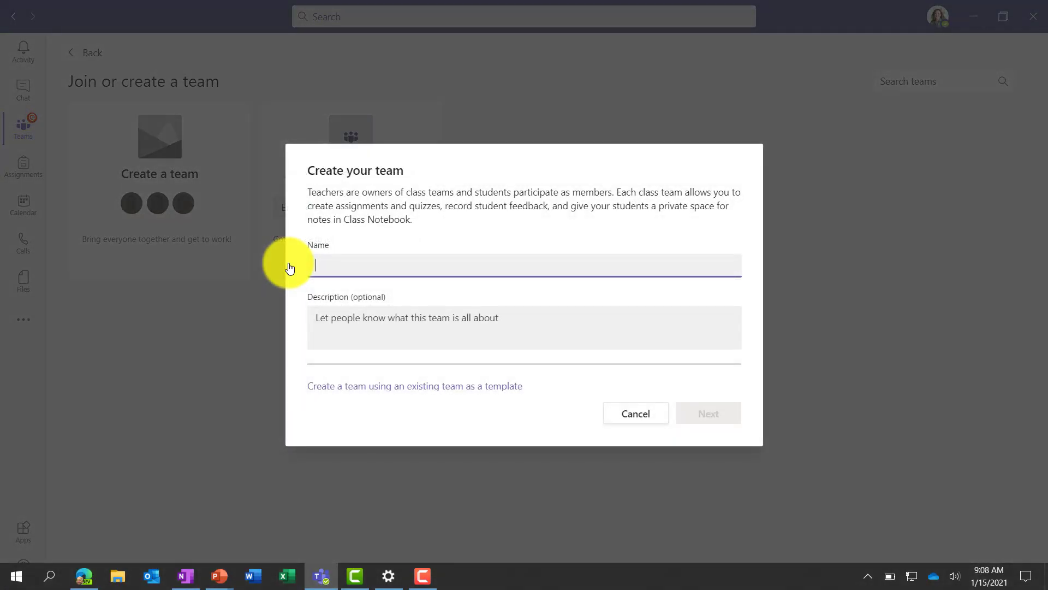
{"action": "type", "text": "Science"}
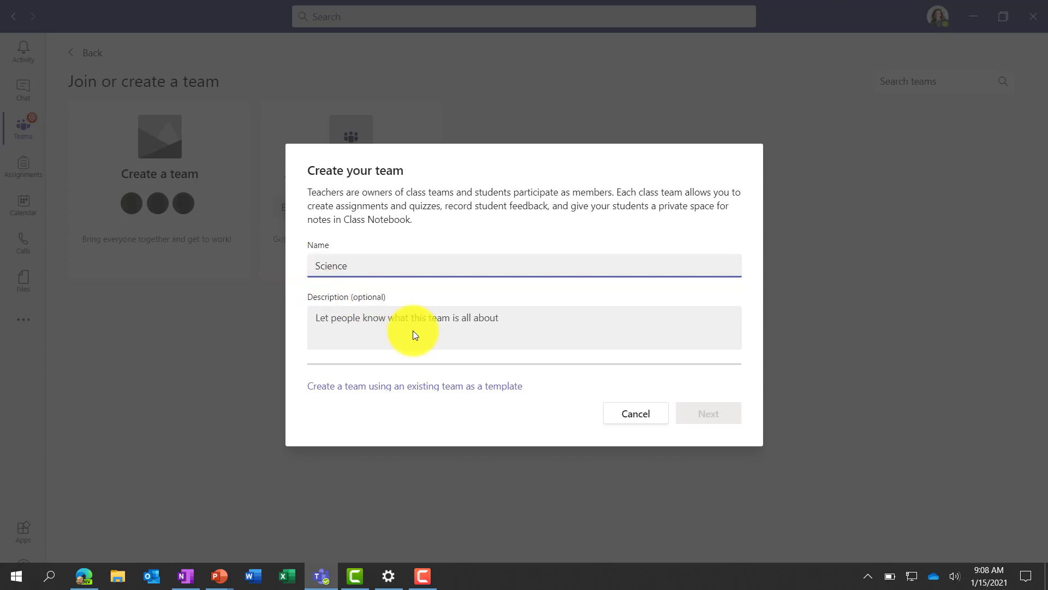
{"action": "left_click", "coordinate": [716, 419]}
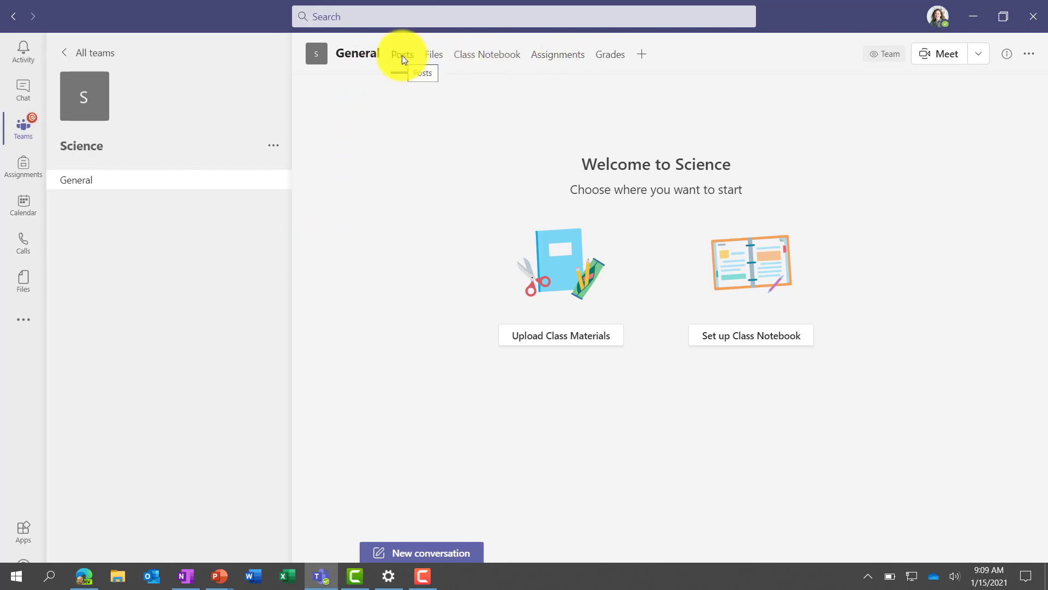
{"action": "left_click", "coordinate": [432, 59]}
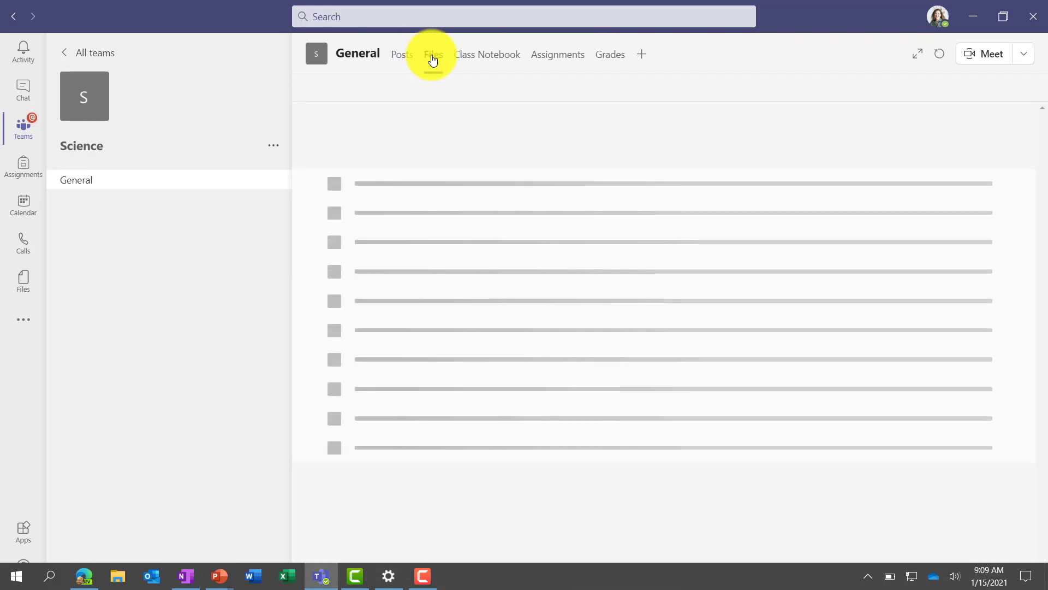
{"action": "left_click", "coordinate": [480, 60]}
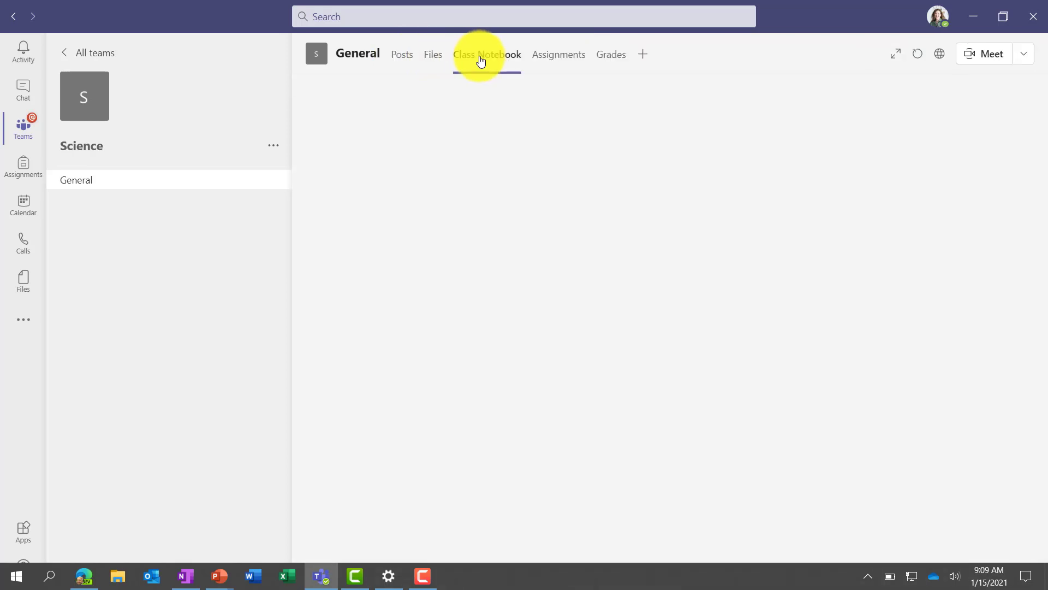
{"action": "left_click", "coordinate": [564, 58]}
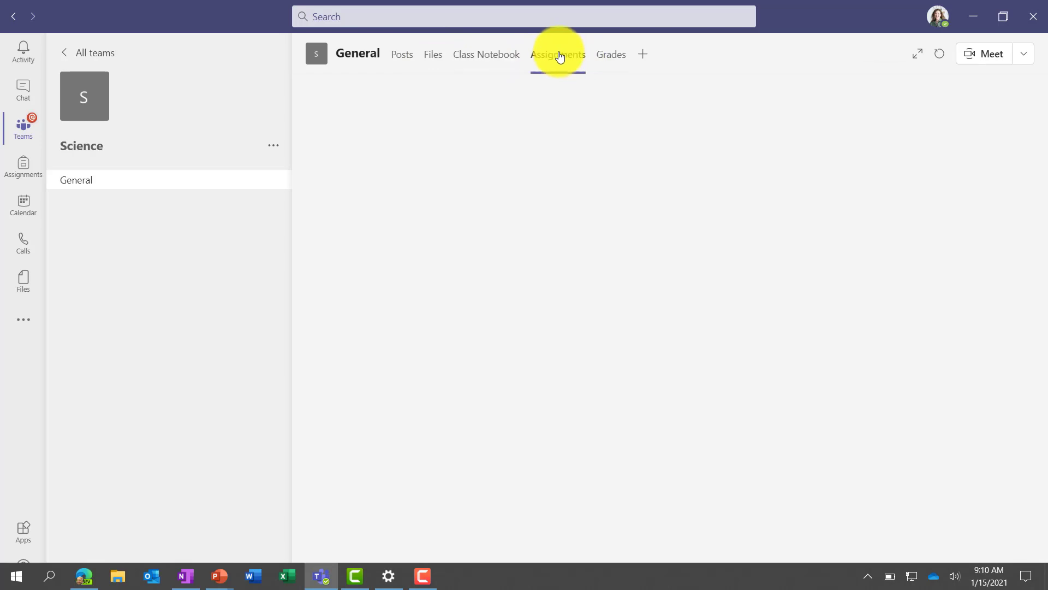
{"action": "left_click", "coordinate": [612, 57]}
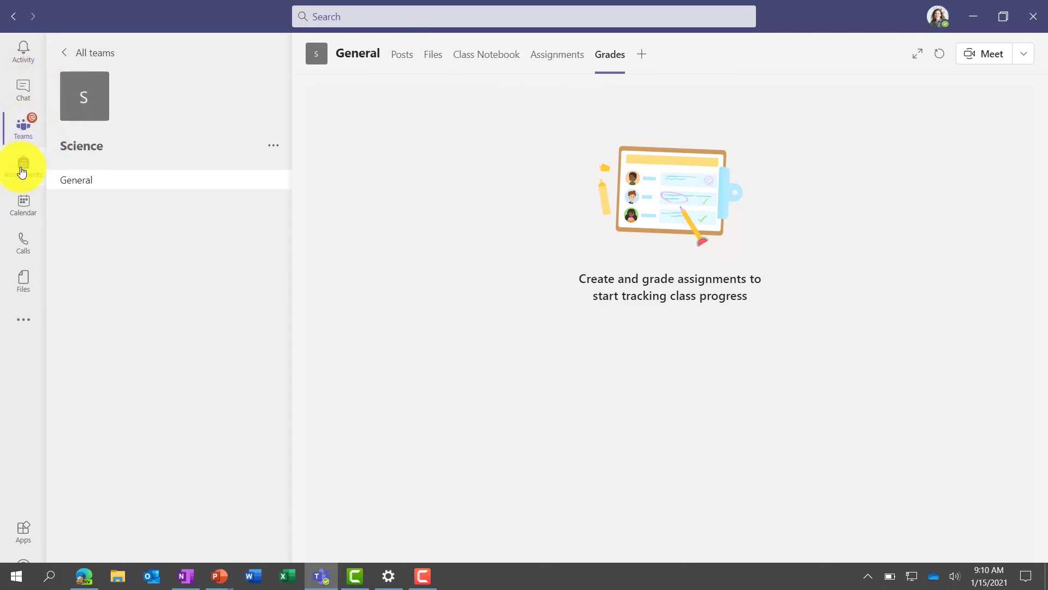
{"action": "left_click", "coordinate": [22, 212]}
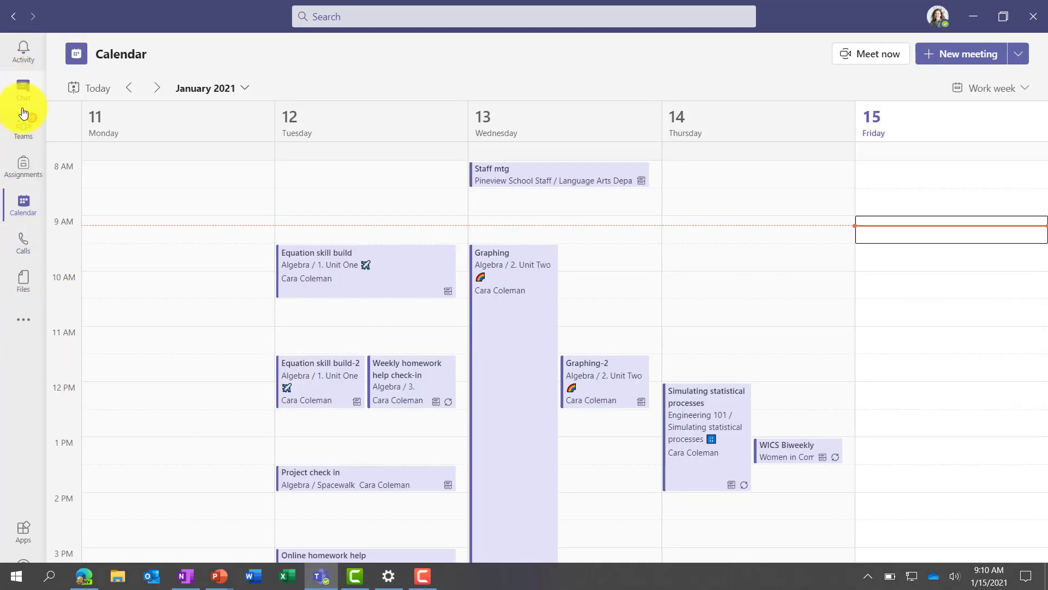
{"action": "left_click", "coordinate": [23, 130]}
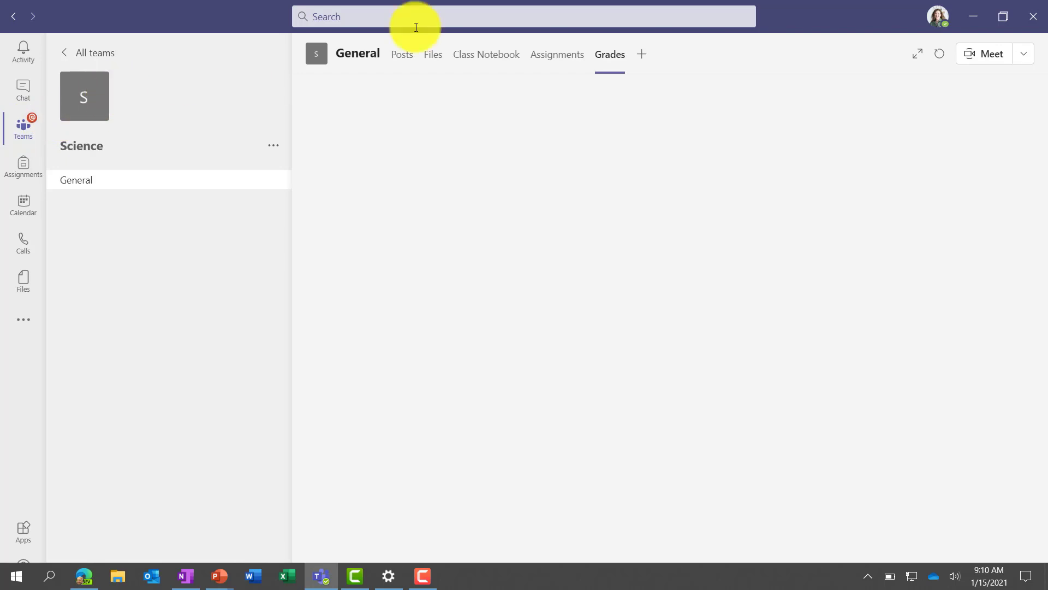
{"action": "left_click", "coordinate": [621, 57]}
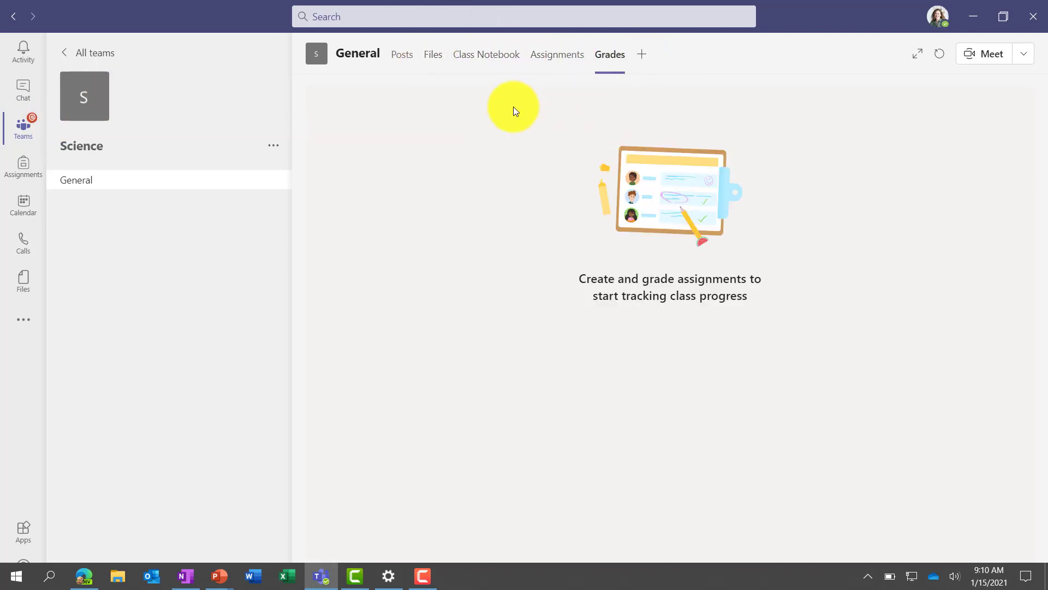
{"action": "left_click", "coordinate": [402, 60]}
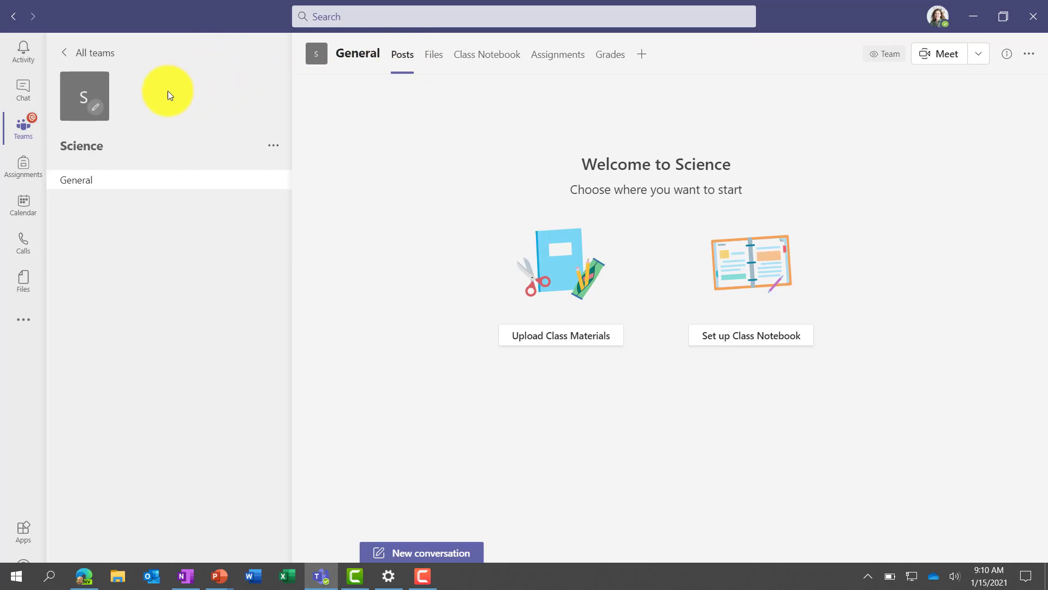
Step: Give the Science class the microscope avatar, keeping Primary grade level and Science subject, and save
{"action": "left_click", "coordinate": [95, 111]}
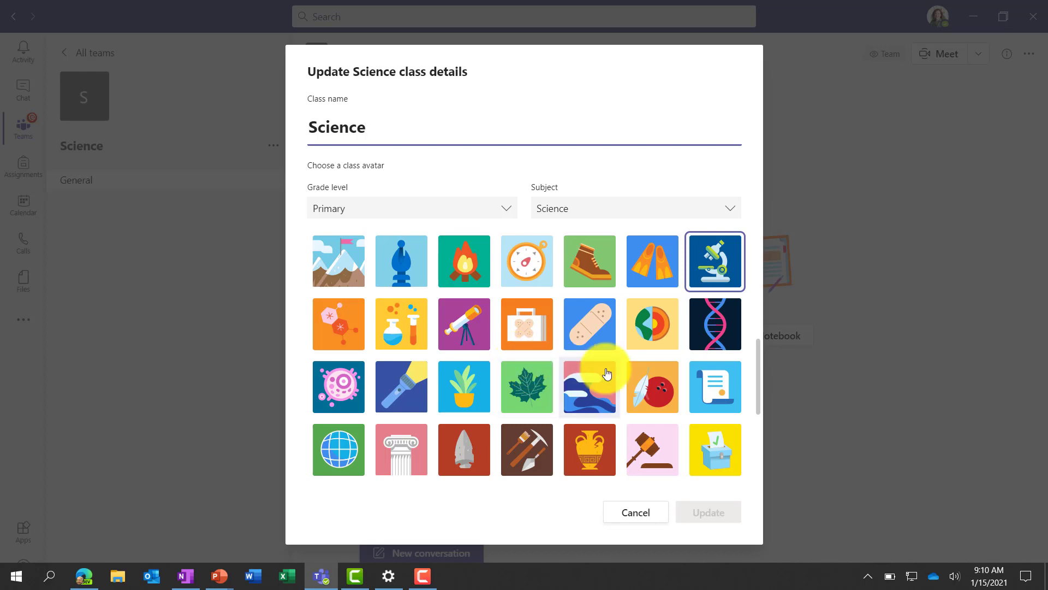
{"action": "left_click", "coordinate": [713, 259]}
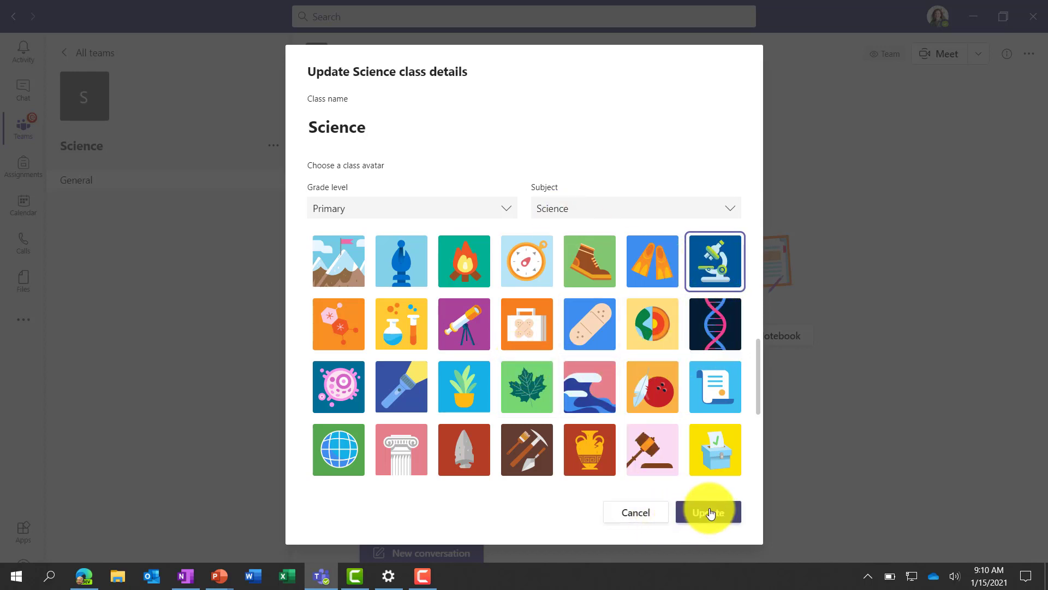
{"action": "left_click", "coordinate": [448, 215]}
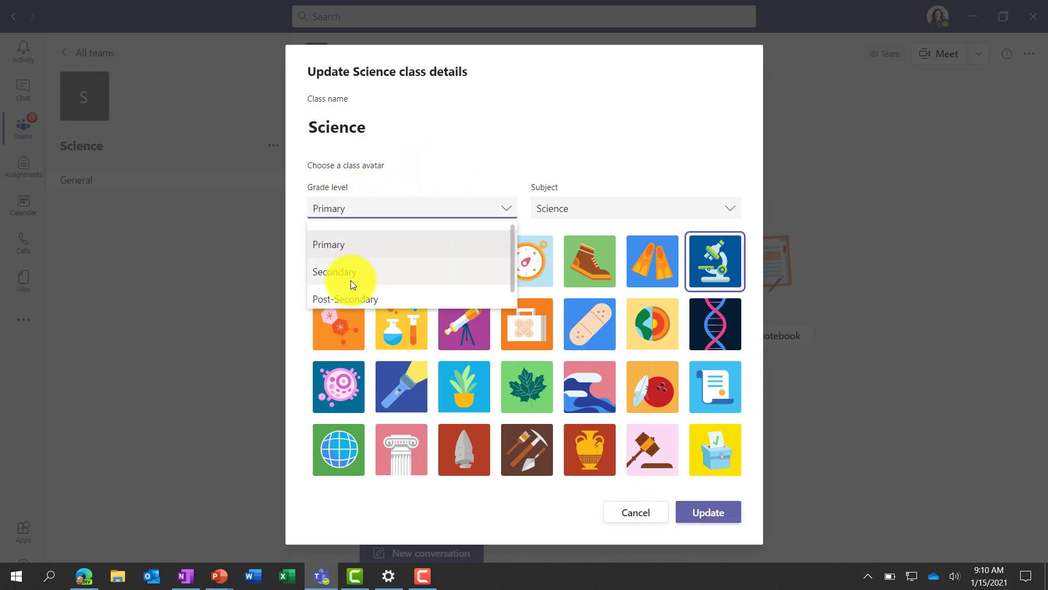
{"action": "left_click", "coordinate": [574, 210]}
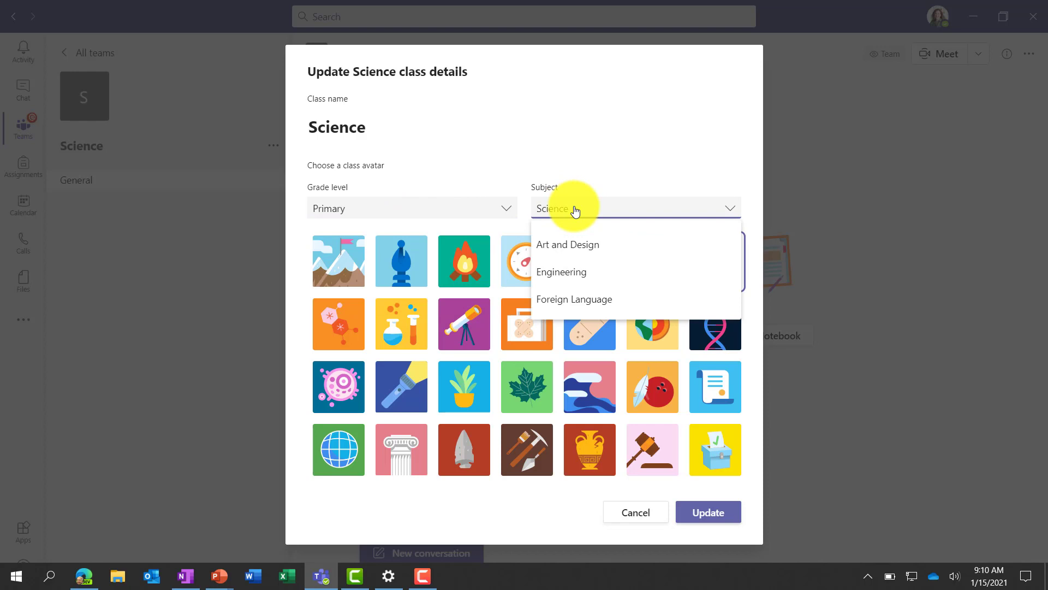
{"action": "scroll", "coordinate": [591, 241], "scroll_direction": "down", "scroll_amount": 4}
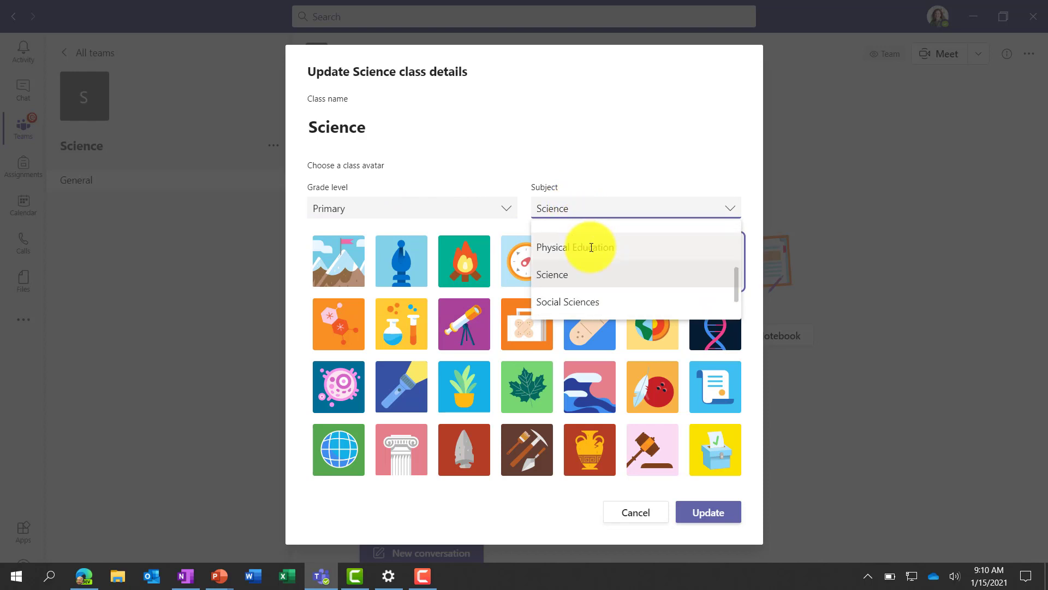
{"action": "left_click", "coordinate": [624, 146]}
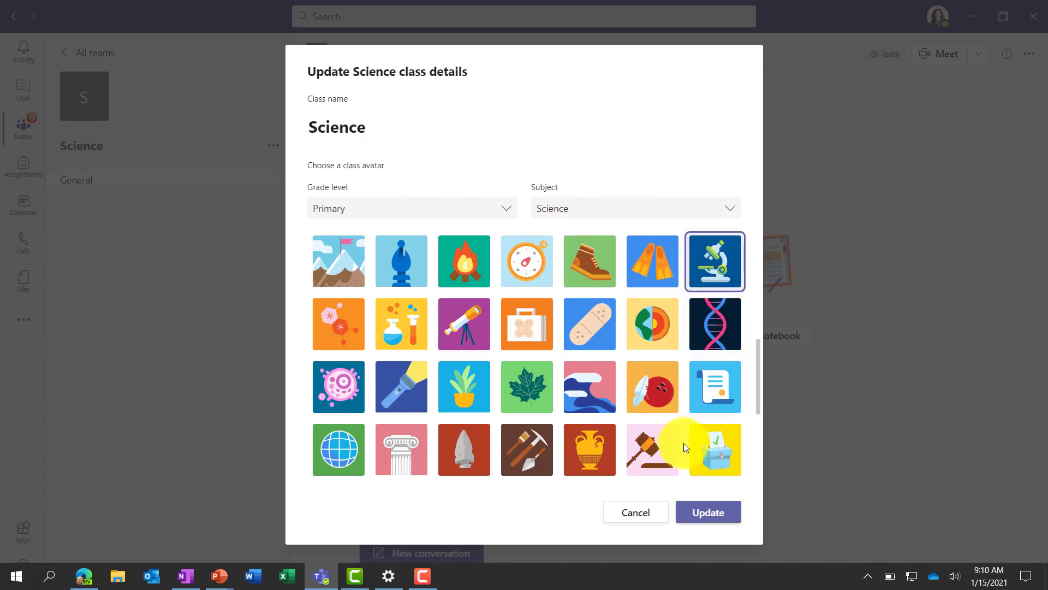
{"action": "left_click", "coordinate": [718, 514]}
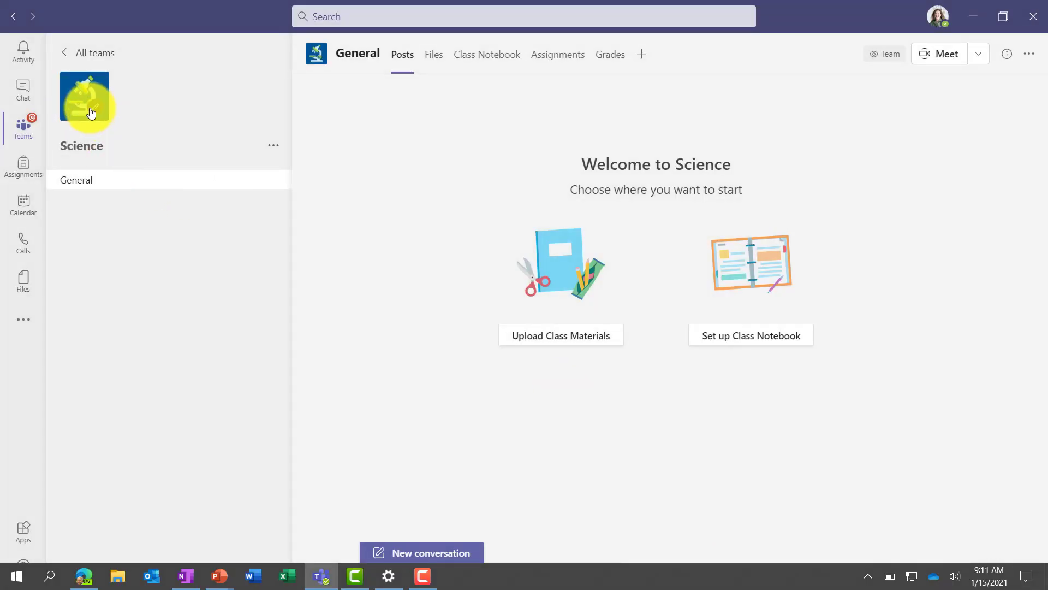
Step: In Manage team for Science, toggle student muting on and off, then view the channels list
{"action": "left_click", "coordinate": [273, 145]}
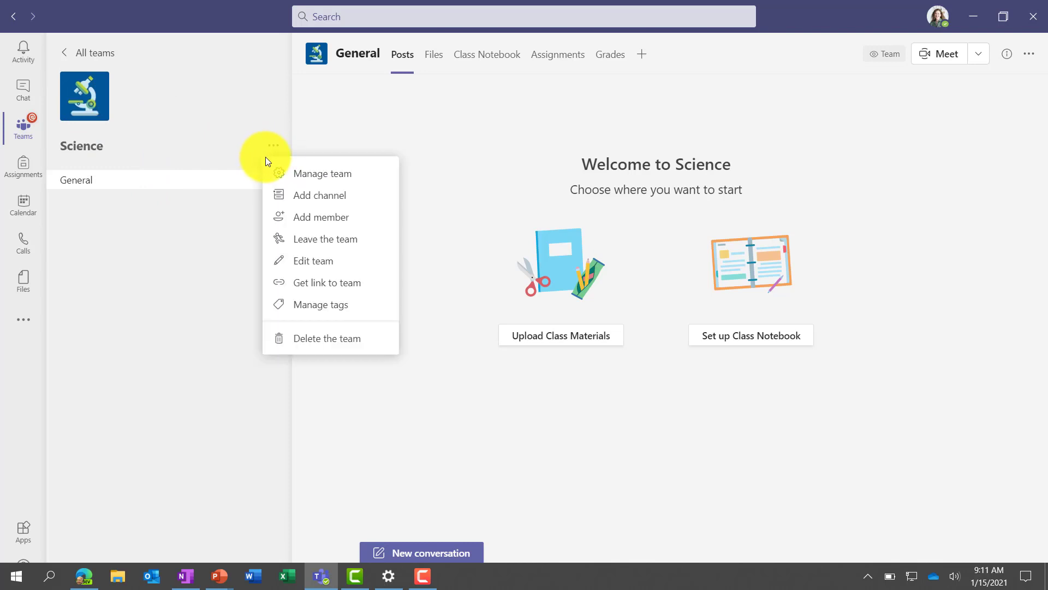
{"action": "left_click", "coordinate": [340, 175]}
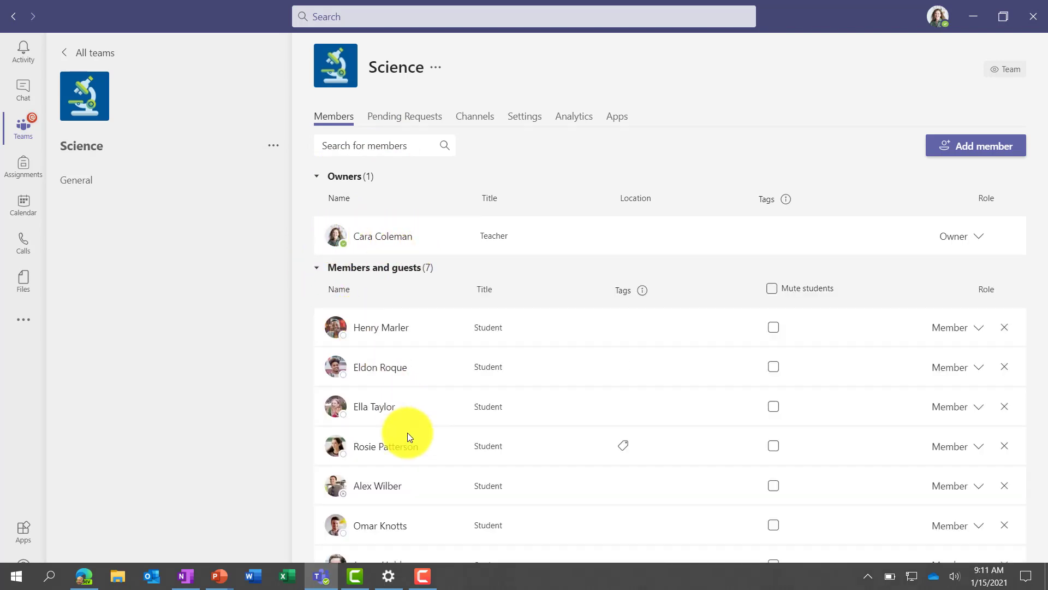
{"action": "left_click", "coordinate": [772, 289]}
{"action": "left_click", "coordinate": [771, 290]}
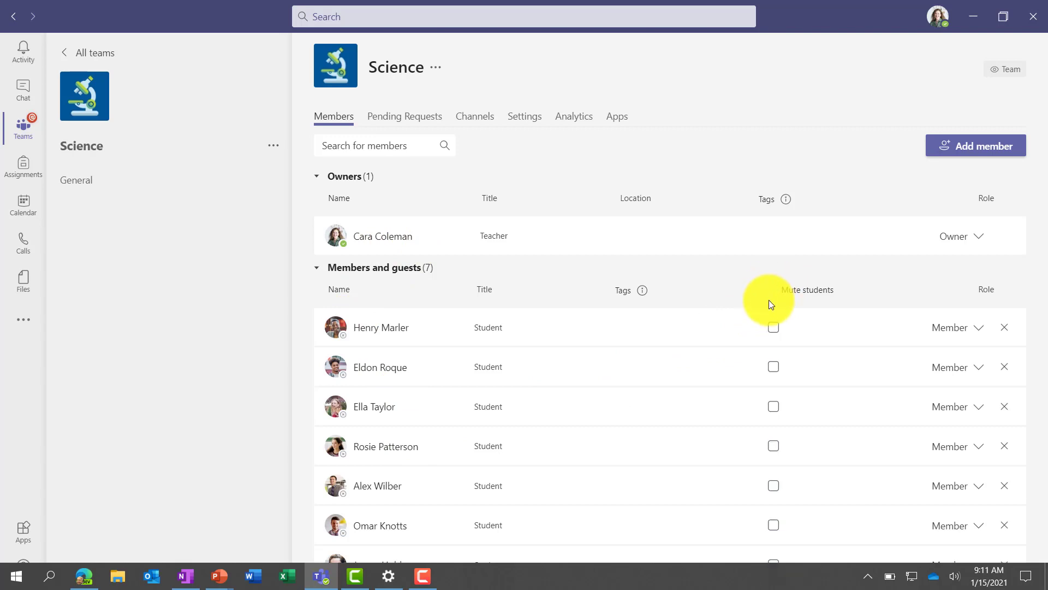
{"action": "left_click", "coordinate": [773, 331]}
{"action": "left_click", "coordinate": [772, 328]}
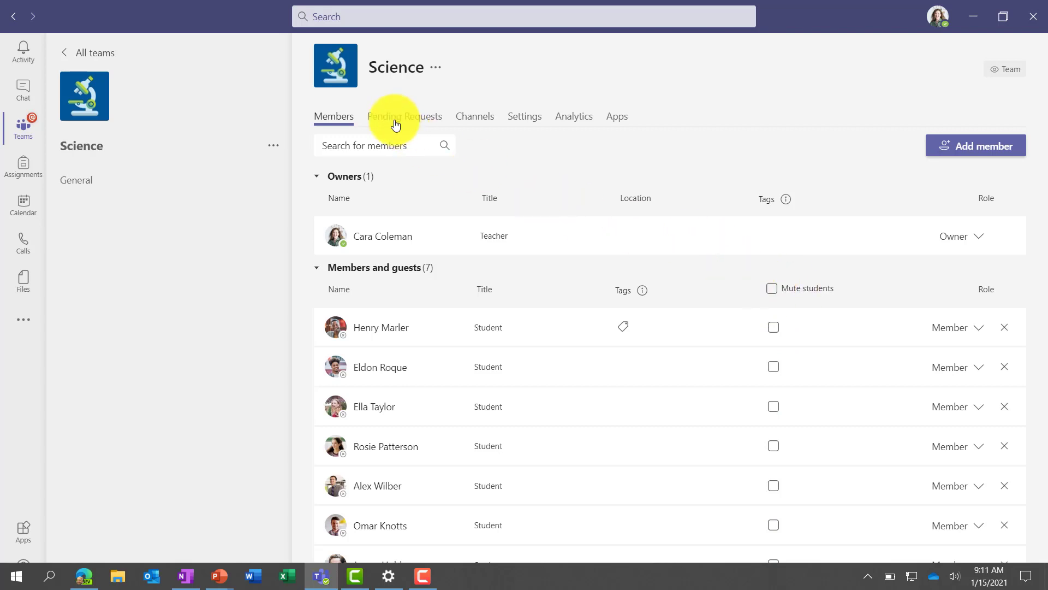
{"action": "left_click", "coordinate": [478, 127]}
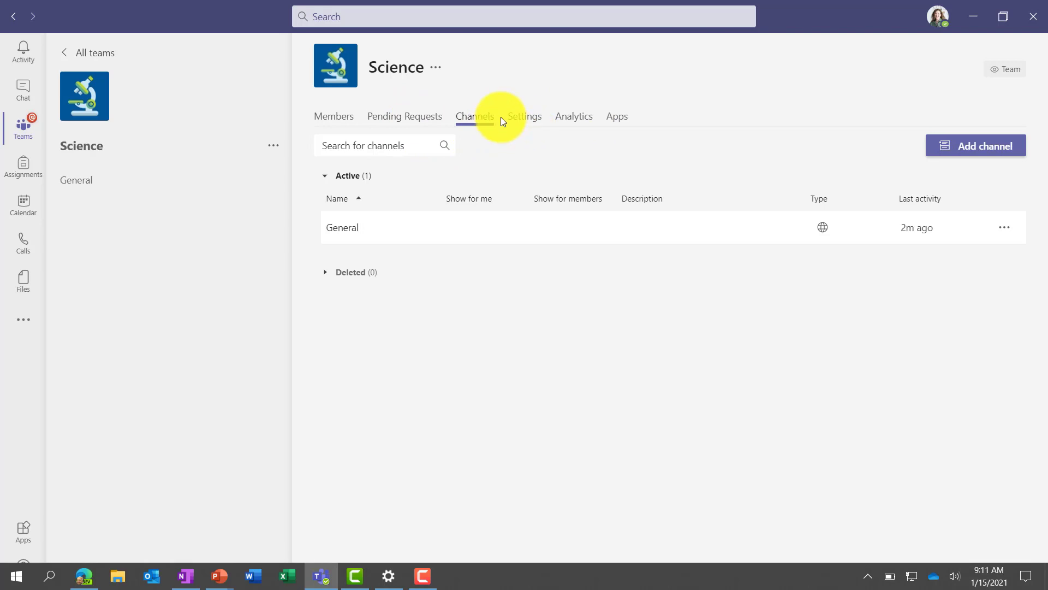
Step: Generate a team join code in the Science team's settings and view it full screen
{"action": "left_click", "coordinate": [527, 119]}
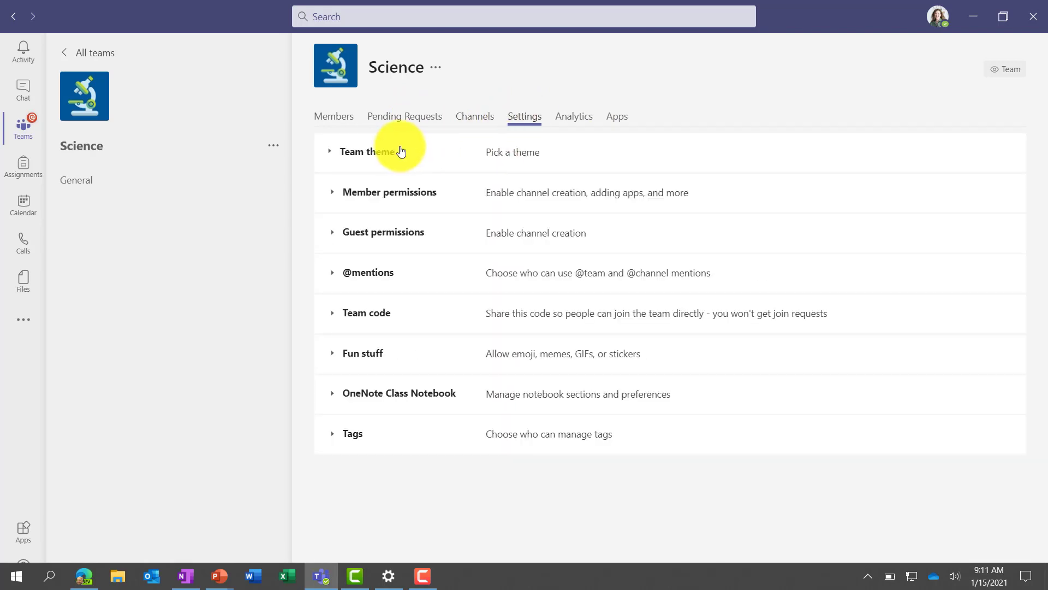
{"action": "left_click", "coordinate": [333, 151]}
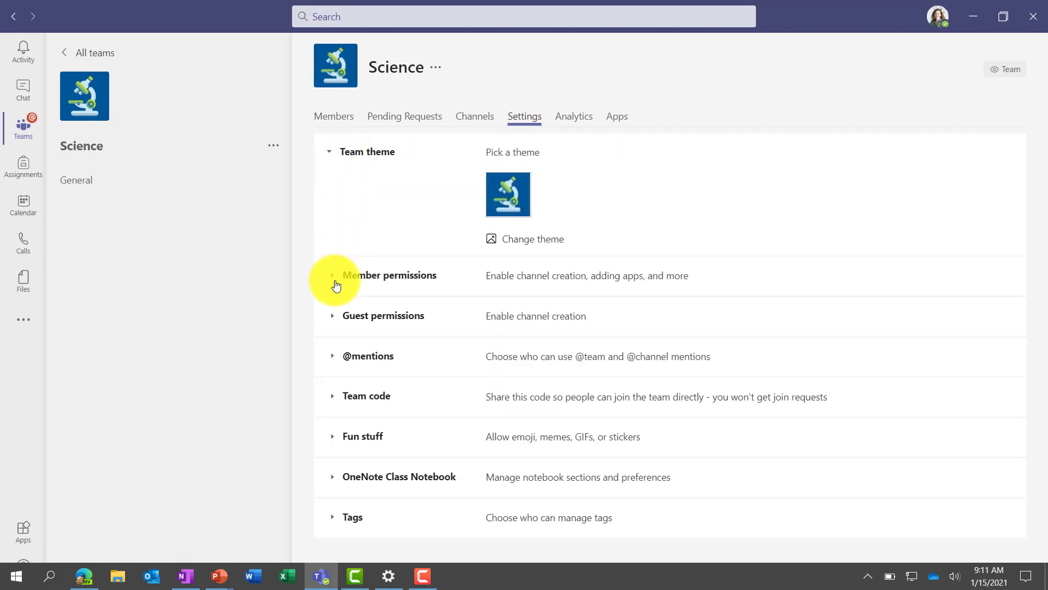
{"action": "left_click", "coordinate": [331, 355]}
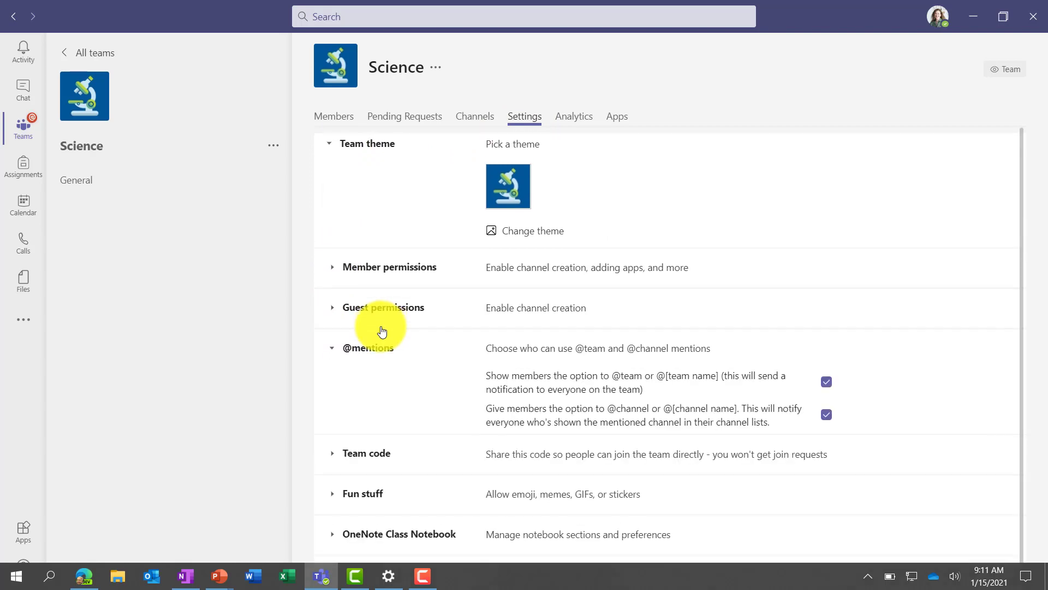
{"action": "left_click", "coordinate": [341, 451]}
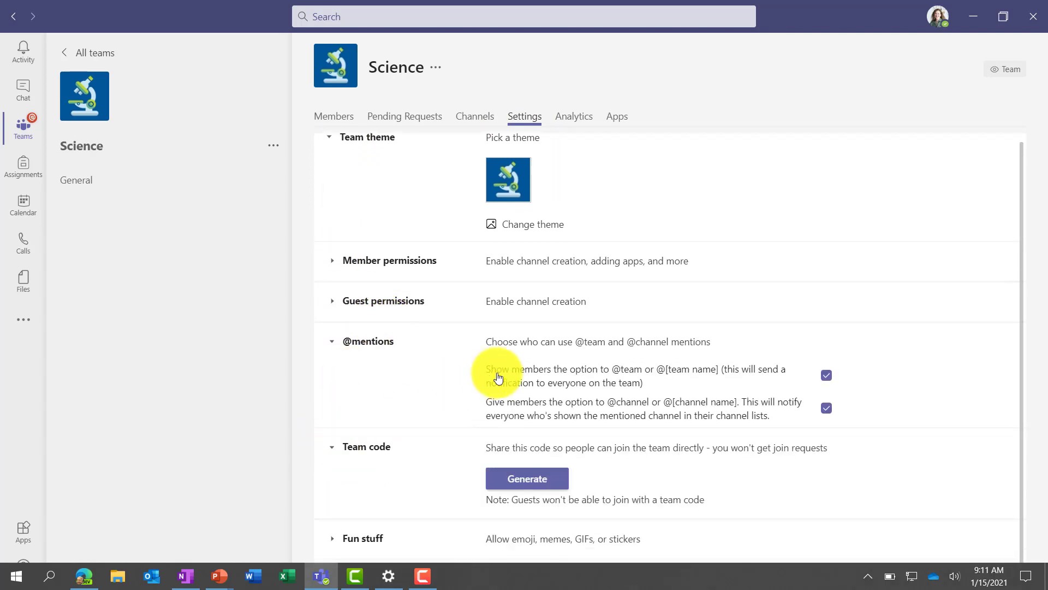
{"action": "scroll", "coordinate": [507, 404], "scroll_direction": "down", "scroll_amount": 1}
{"action": "left_click", "coordinate": [524, 429]}
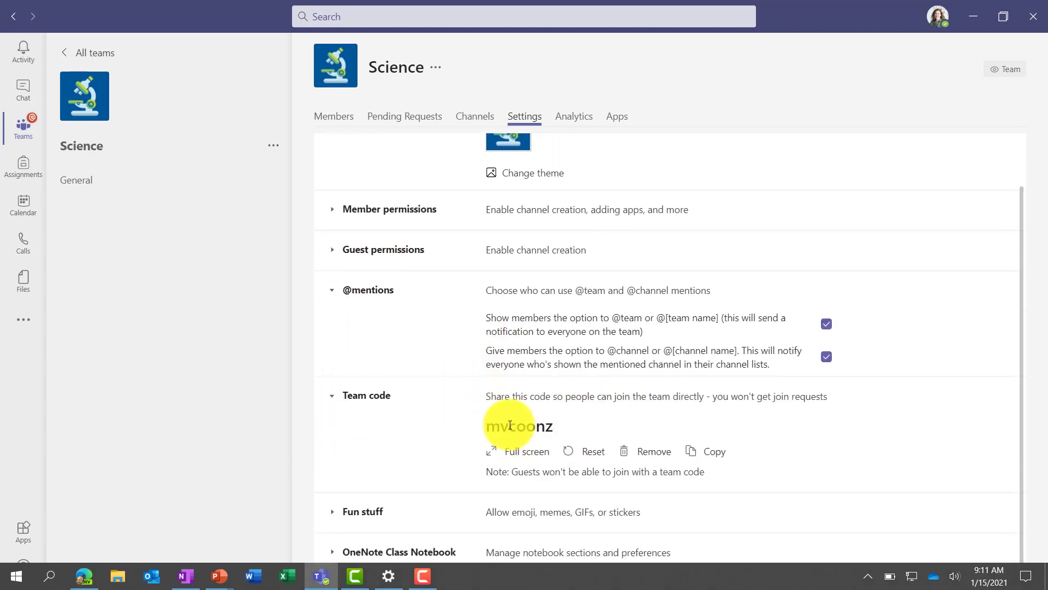
{"action": "left_click", "coordinate": [484, 453]}
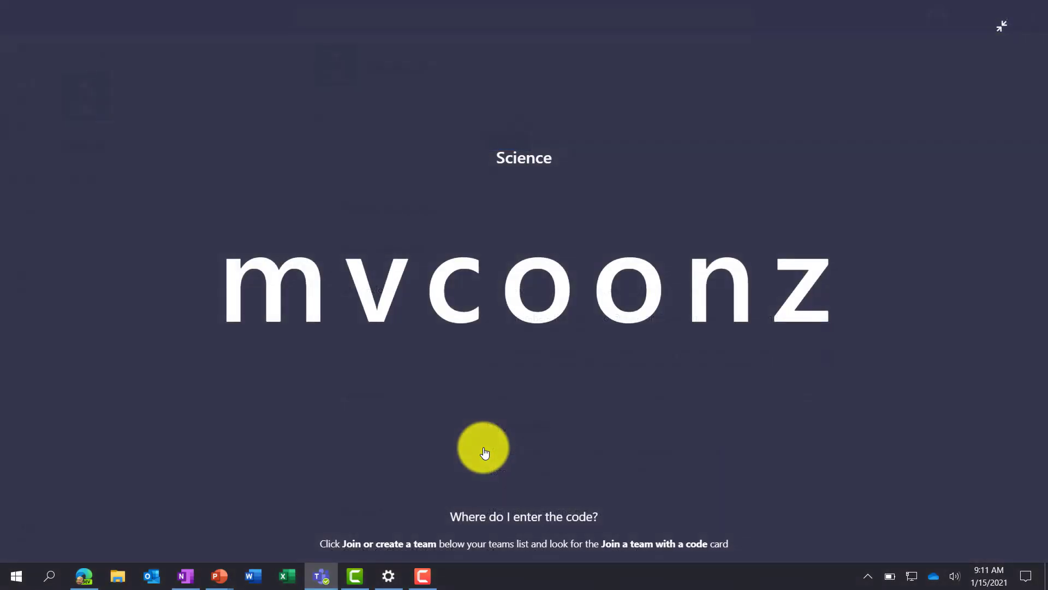
{"action": "left_click", "coordinate": [1003, 25]}
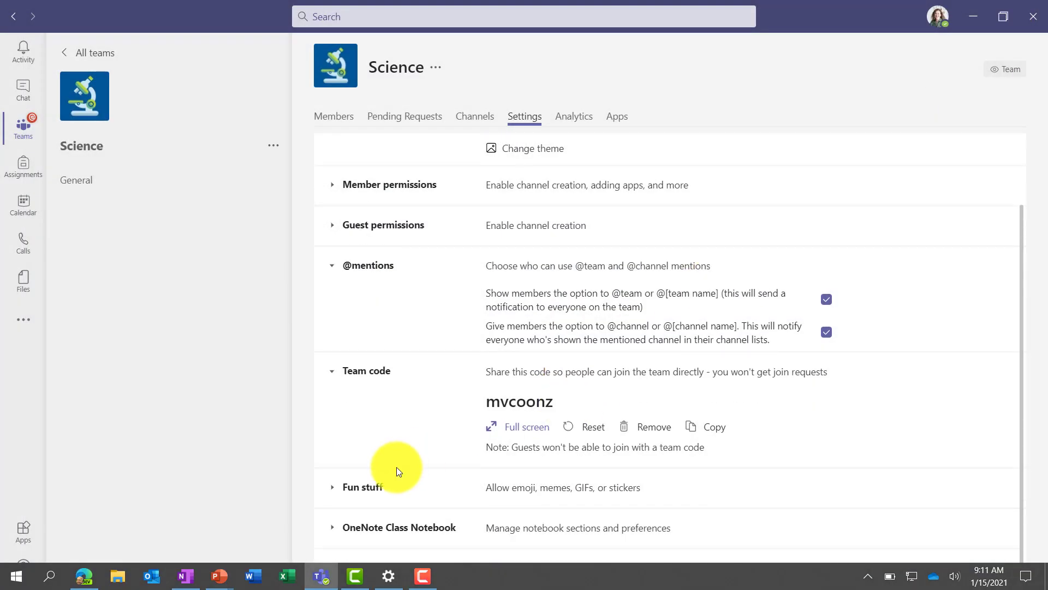
Step: Expand the Fun stuff settings, then return to the team's member list
{"action": "left_click", "coordinate": [332, 487]}
{"action": "scroll", "coordinate": [467, 444], "scroll_direction": "up", "scroll_amount": 5}
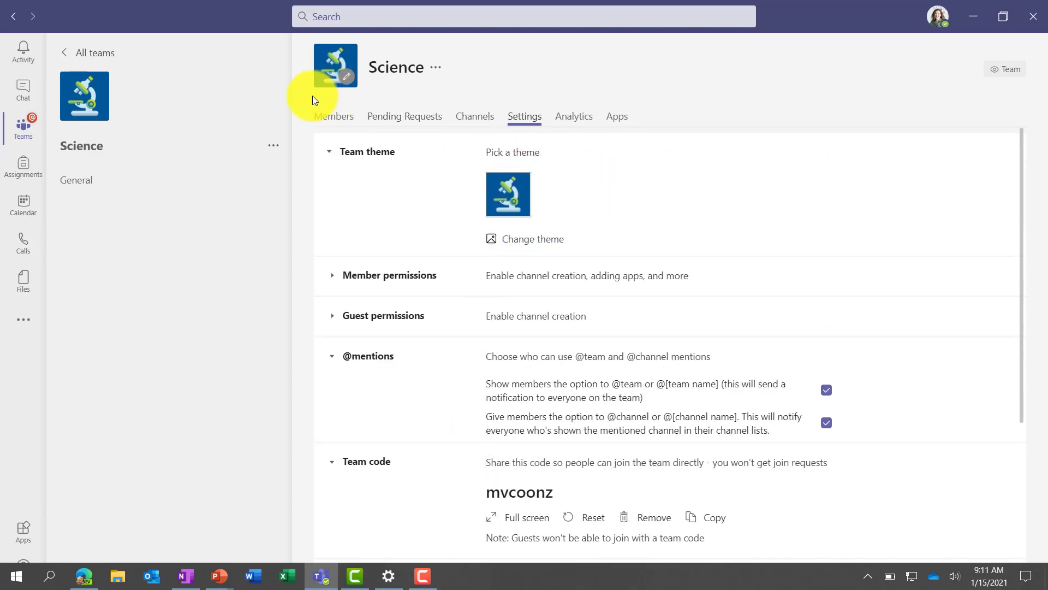
{"action": "left_click", "coordinate": [336, 116]}
{"action": "left_click", "coordinate": [273, 145]}
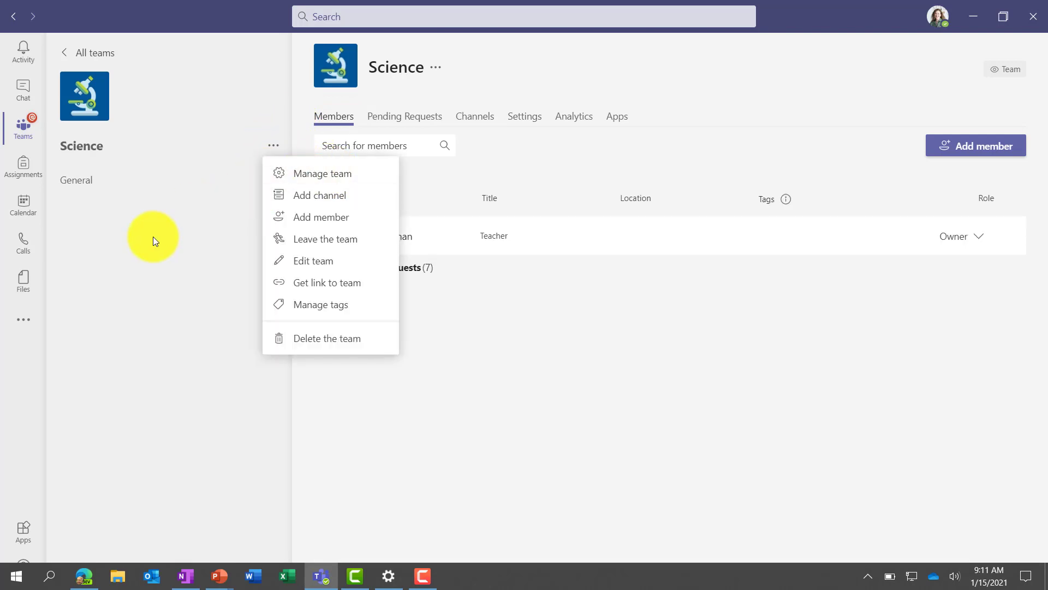
Step: Upload Geography.docx from Desktop\Docs into General's Class Materials folder, then return to Posts
{"action": "left_click", "coordinate": [211, 325]}
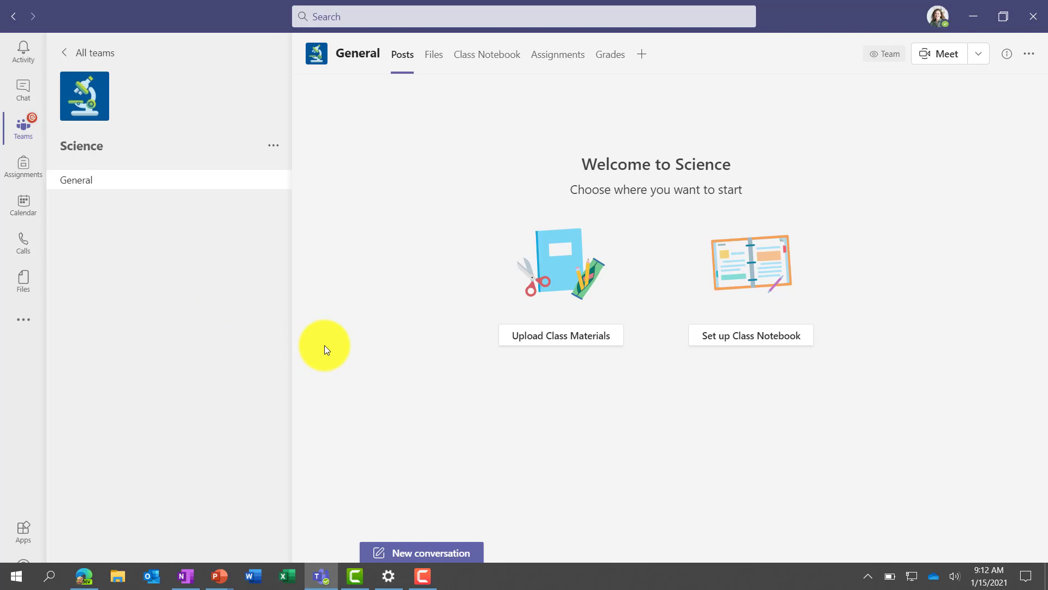
{"action": "left_click", "coordinate": [577, 339]}
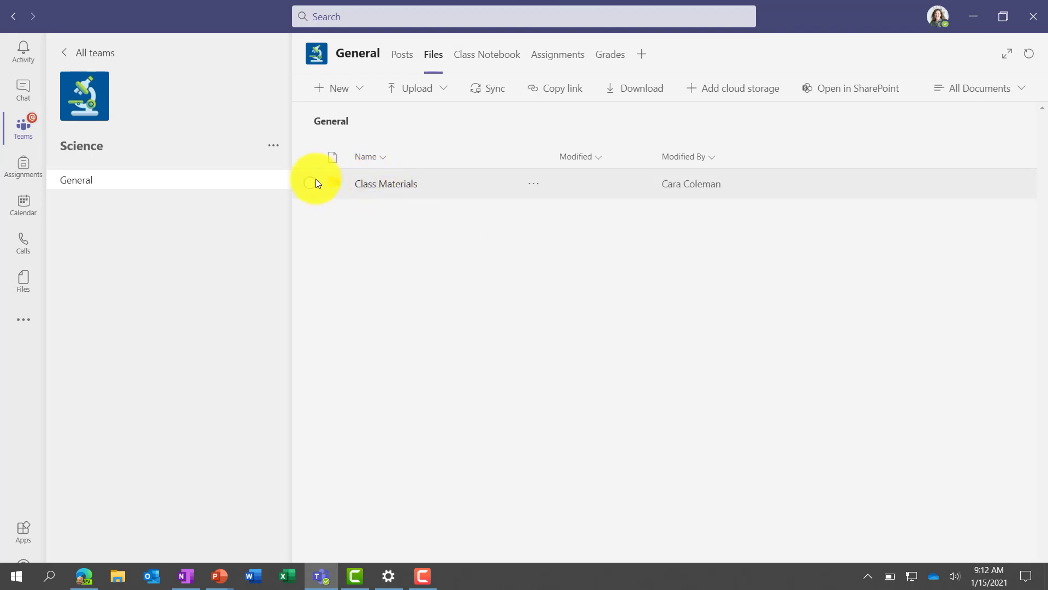
{"action": "left_click", "coordinate": [394, 185]}
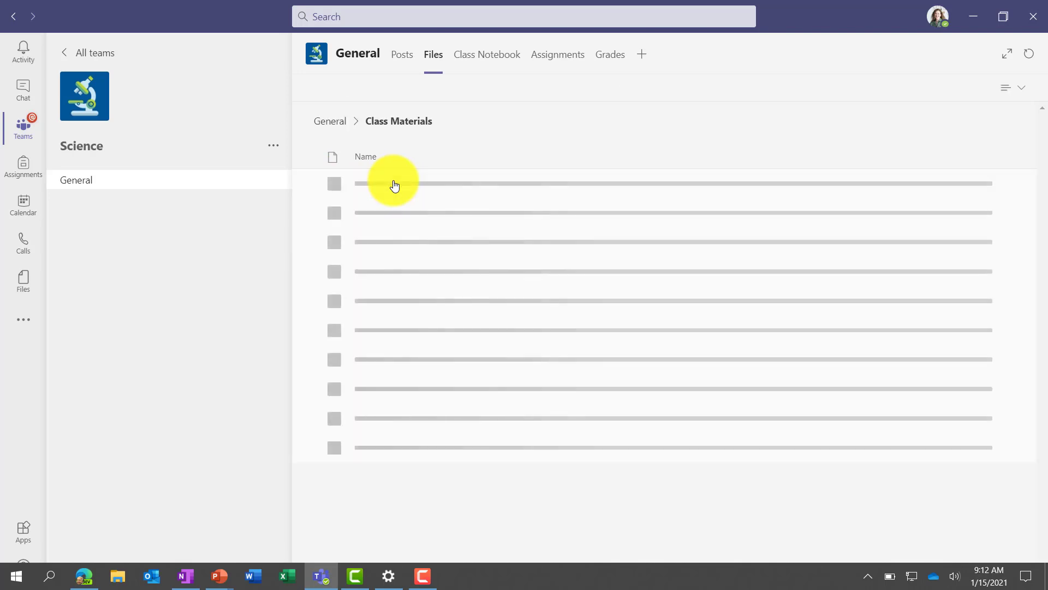
{"action": "left_click", "coordinate": [424, 90]}
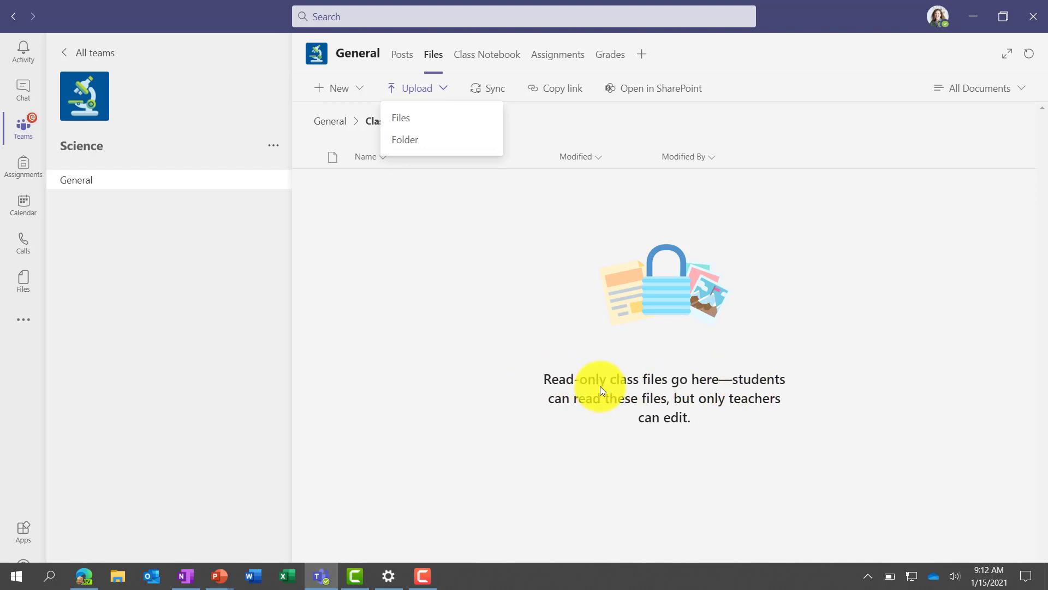
{"action": "left_click", "coordinate": [410, 119]}
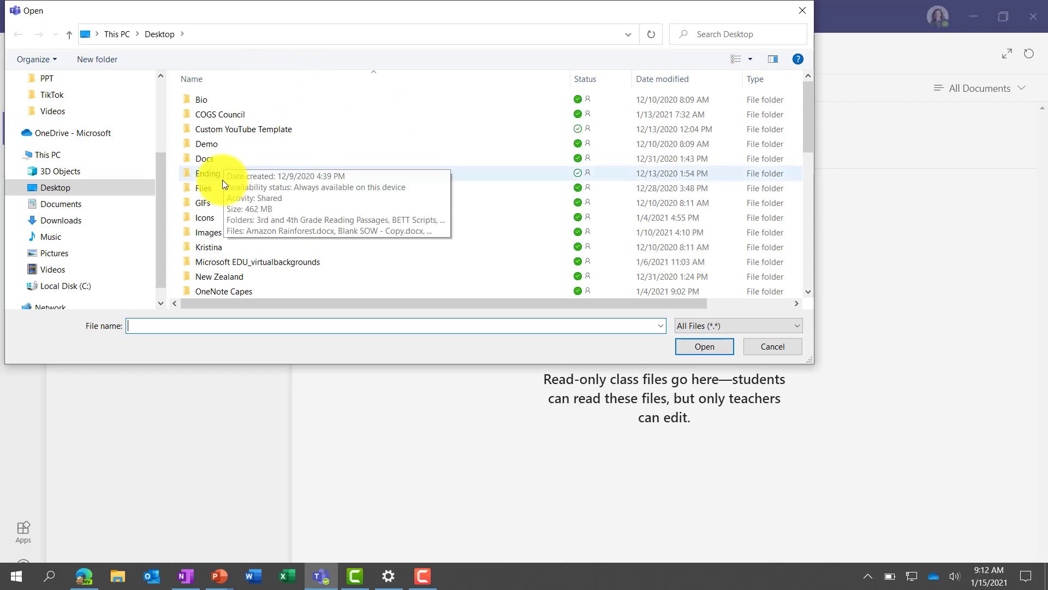
{"action": "double_click", "coordinate": [224, 143]}
{"action": "double_click", "coordinate": [327, 276]}
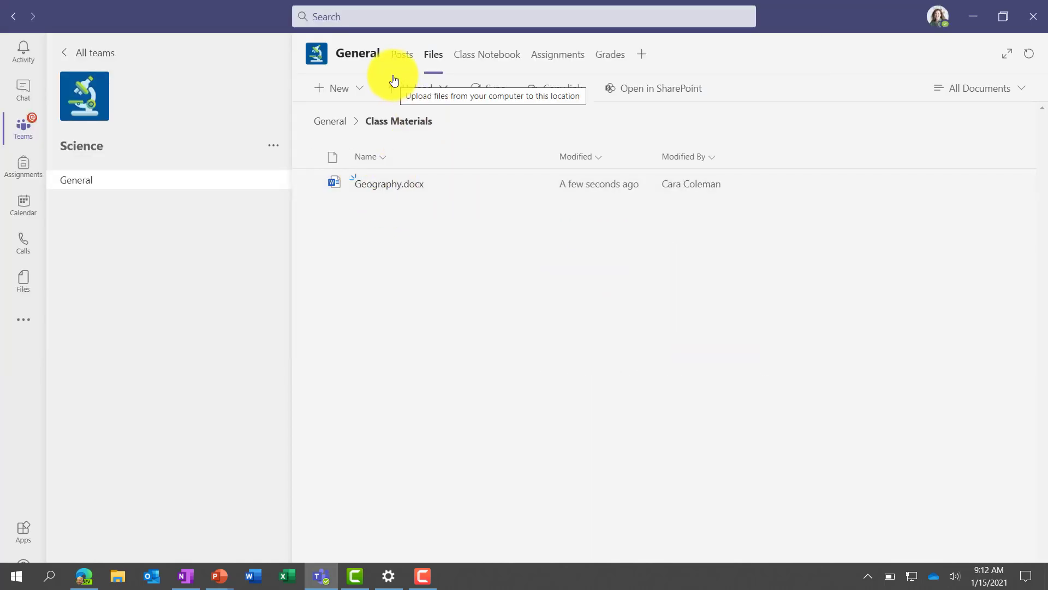
{"action": "left_click", "coordinate": [334, 122]}
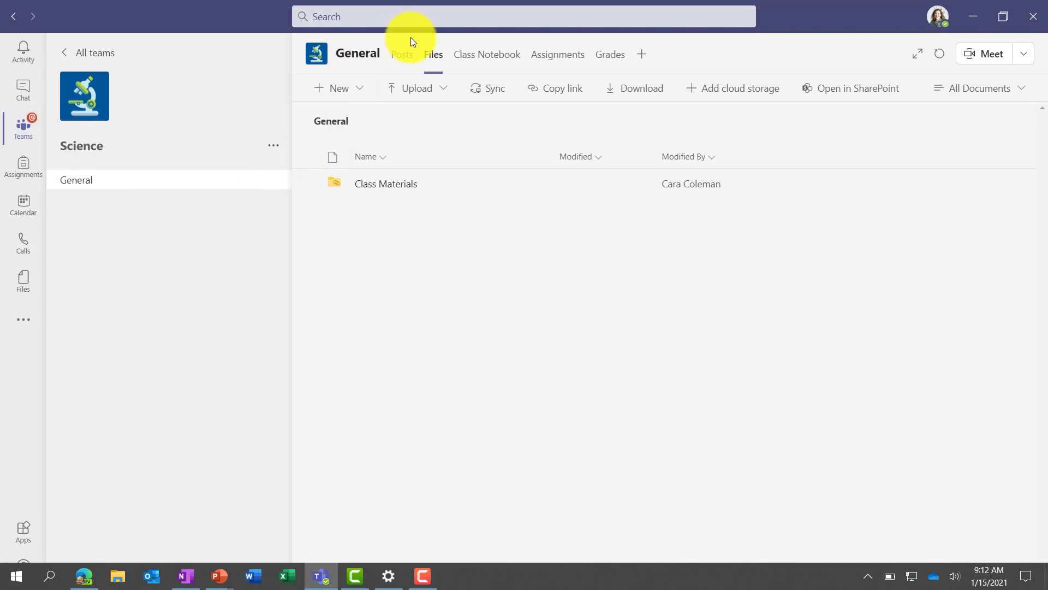
{"action": "left_click", "coordinate": [400, 55]}
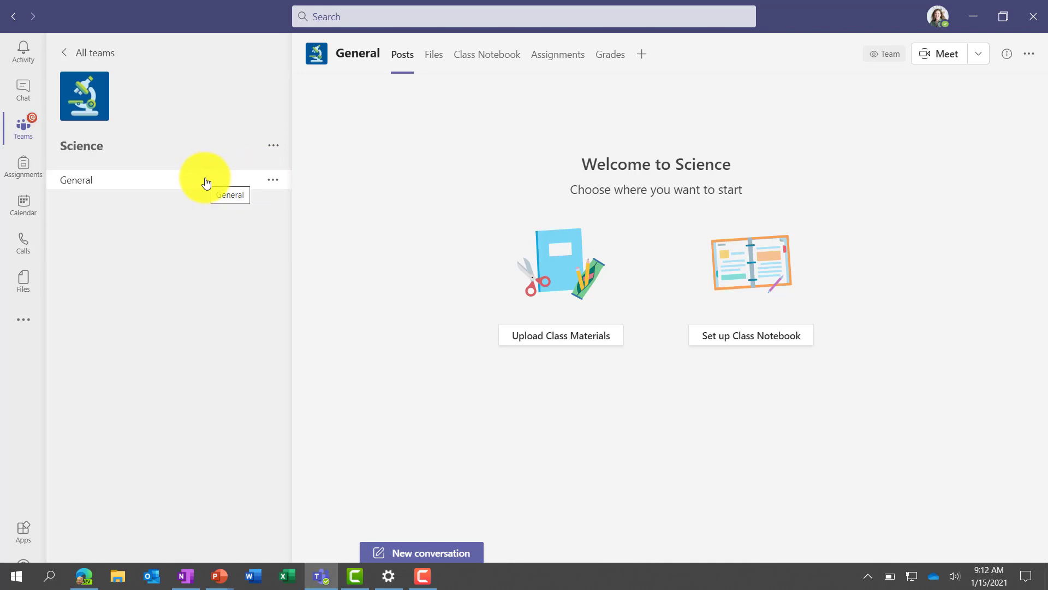
Step: Add a channel named 'Project Team Blue', set to show automatically for everyone
{"action": "left_click", "coordinate": [274, 155]}
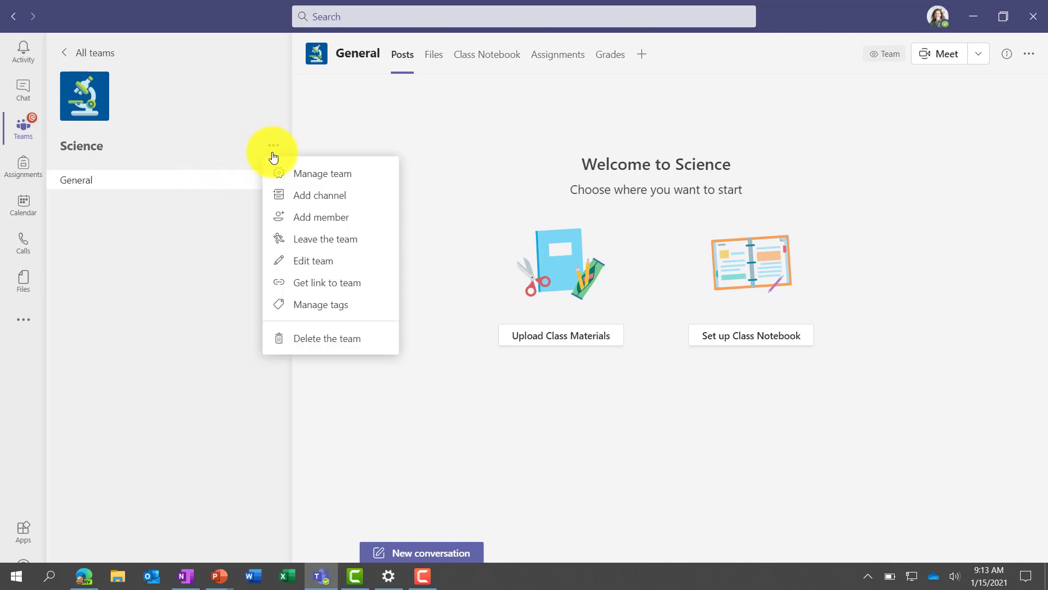
{"action": "left_click", "coordinate": [344, 198]}
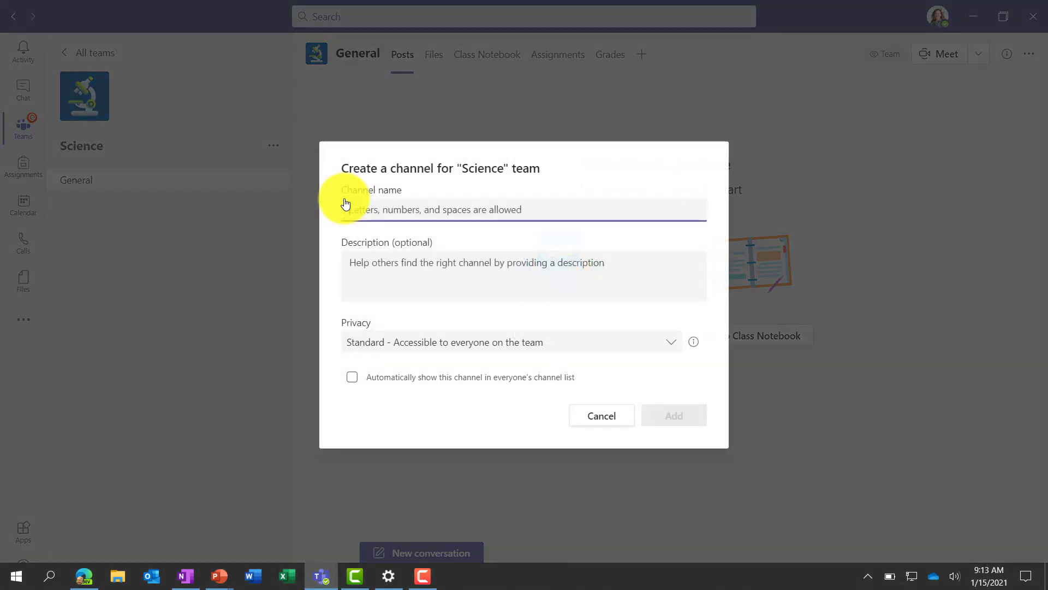
{"action": "type", "text": "Project Team Blue"}
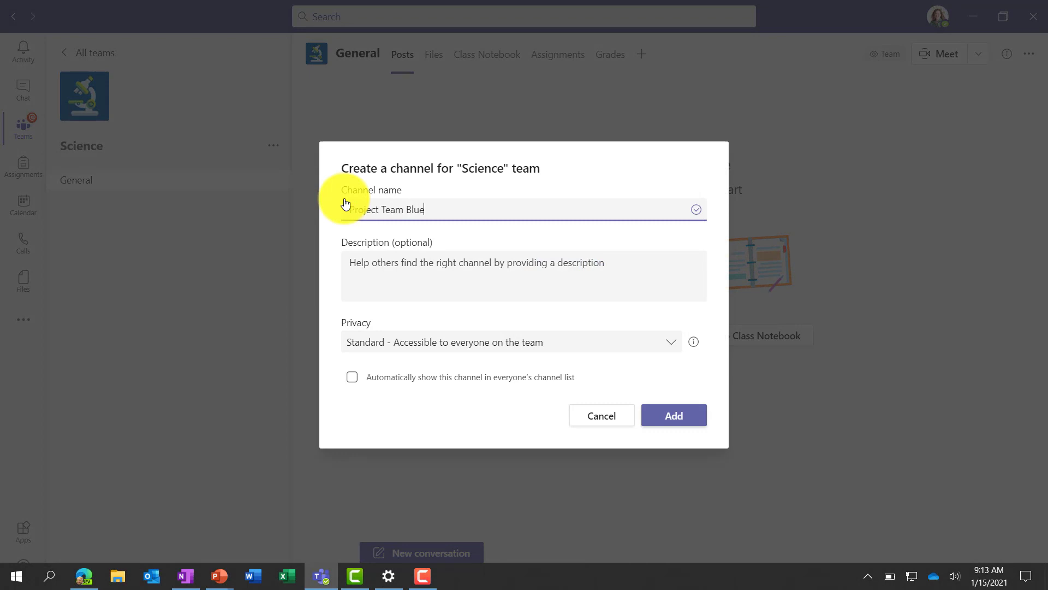
{"action": "left_click_drag", "start_coordinate": [345, 203], "coordinate": [425, 209]}
{"action": "key", "text": "ctrl+c"}
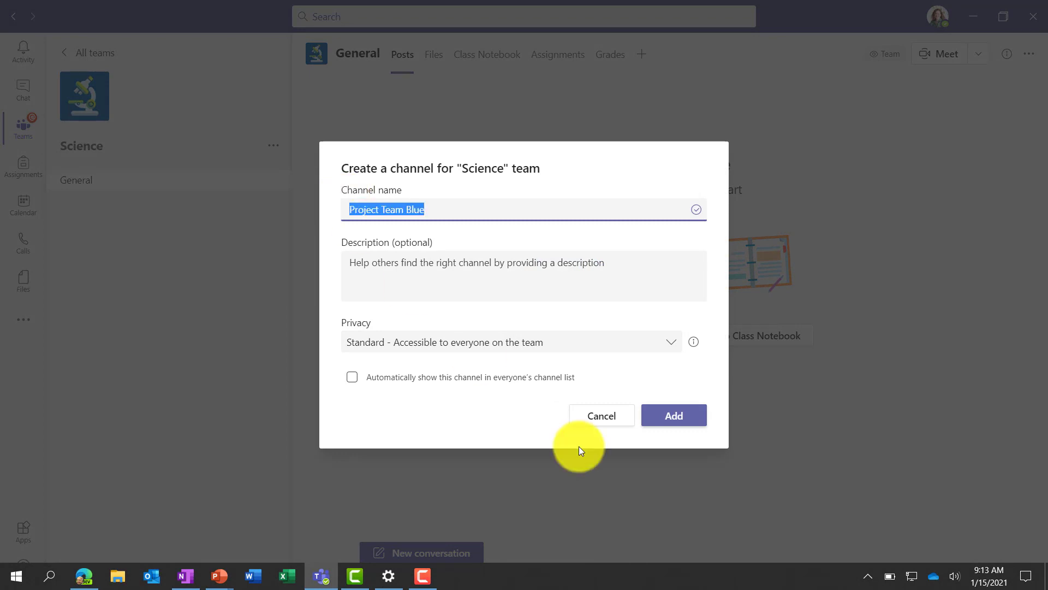
{"action": "left_click", "coordinate": [353, 377]}
{"action": "left_click", "coordinate": [682, 421]}
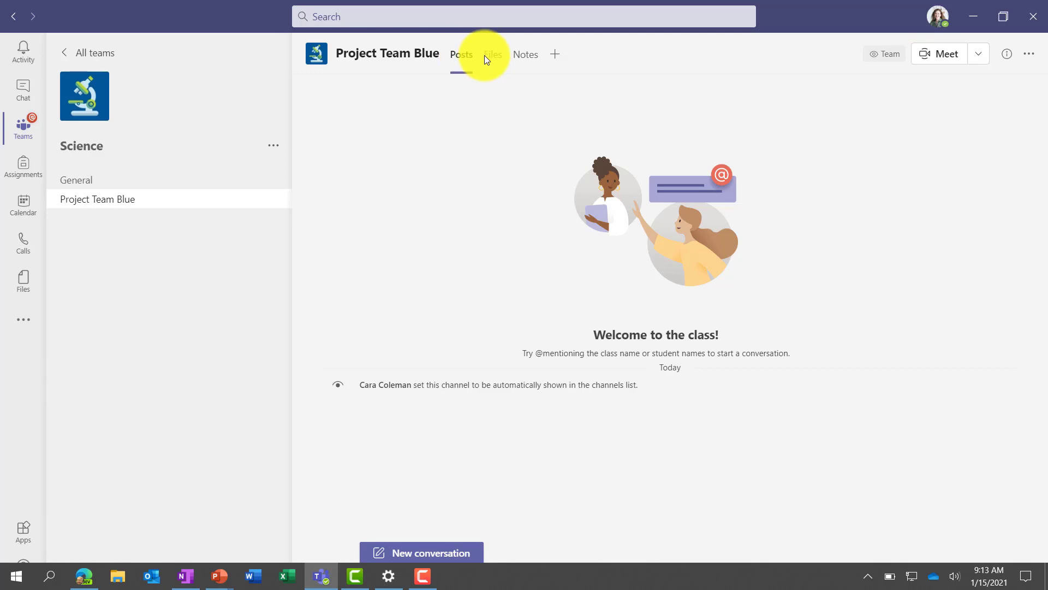
Step: Look over the new channel's Notes and Files tabs and the General channel's options
{"action": "left_click", "coordinate": [534, 64]}
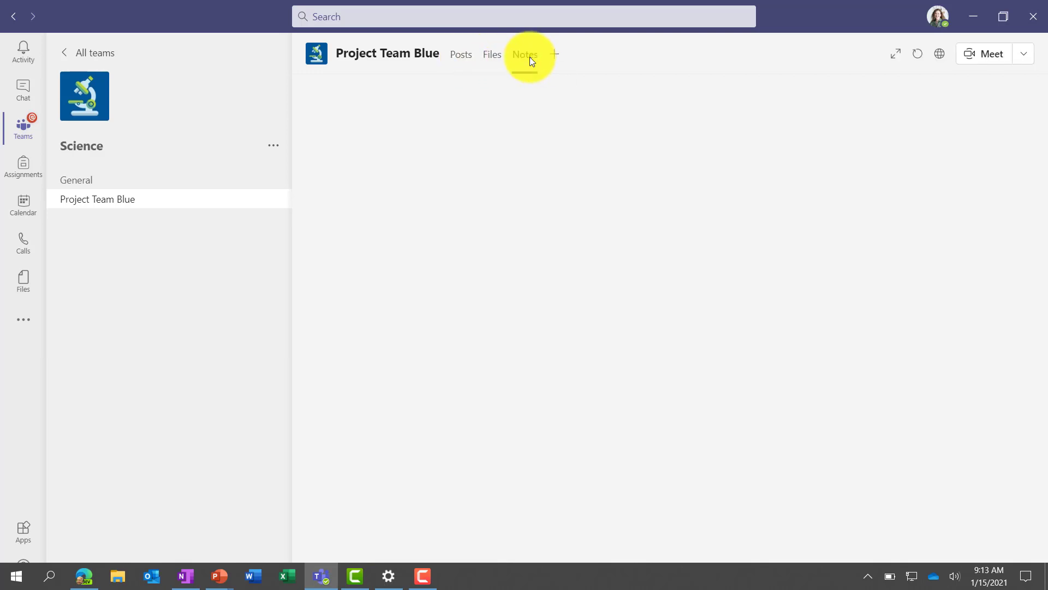
{"action": "left_click", "coordinate": [492, 60]}
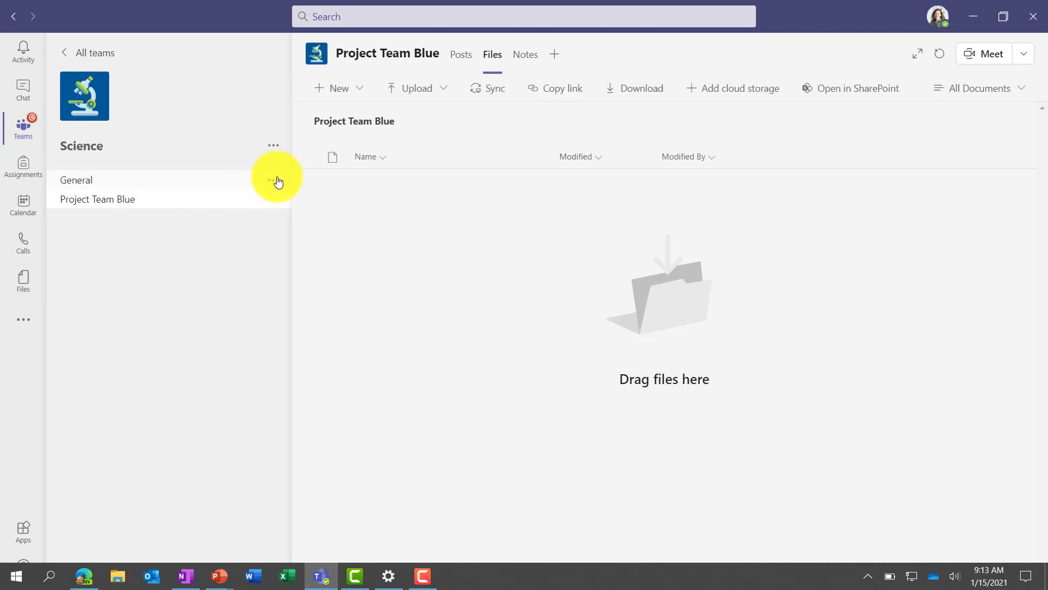
{"action": "left_click", "coordinate": [273, 179]}
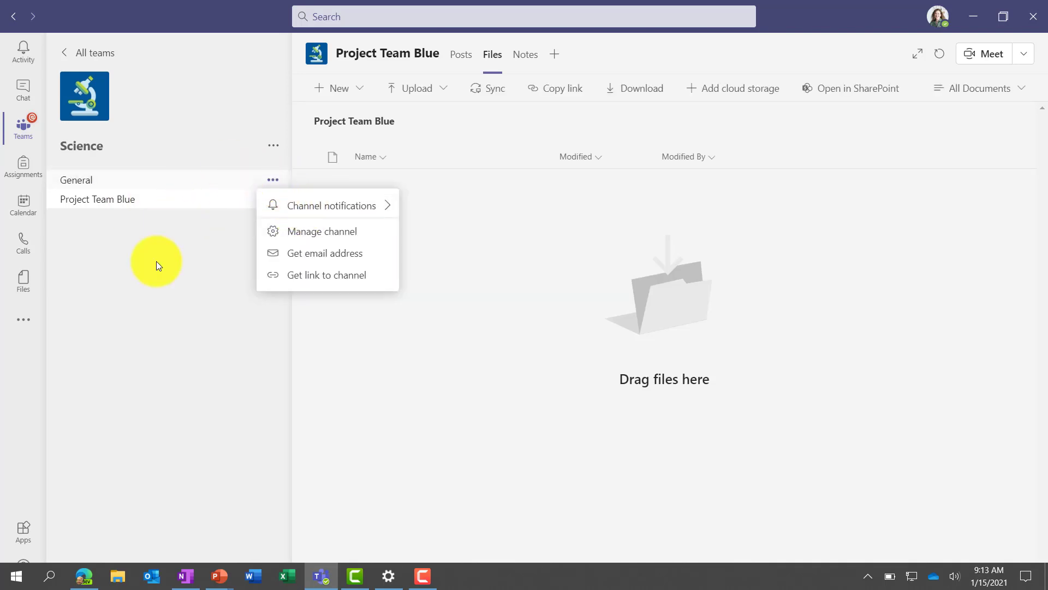
{"action": "left_click", "coordinate": [156, 261]}
Step: Add a 'Project Team Red' channel, shown automatically for everyone
{"action": "left_click", "coordinate": [273, 147]}
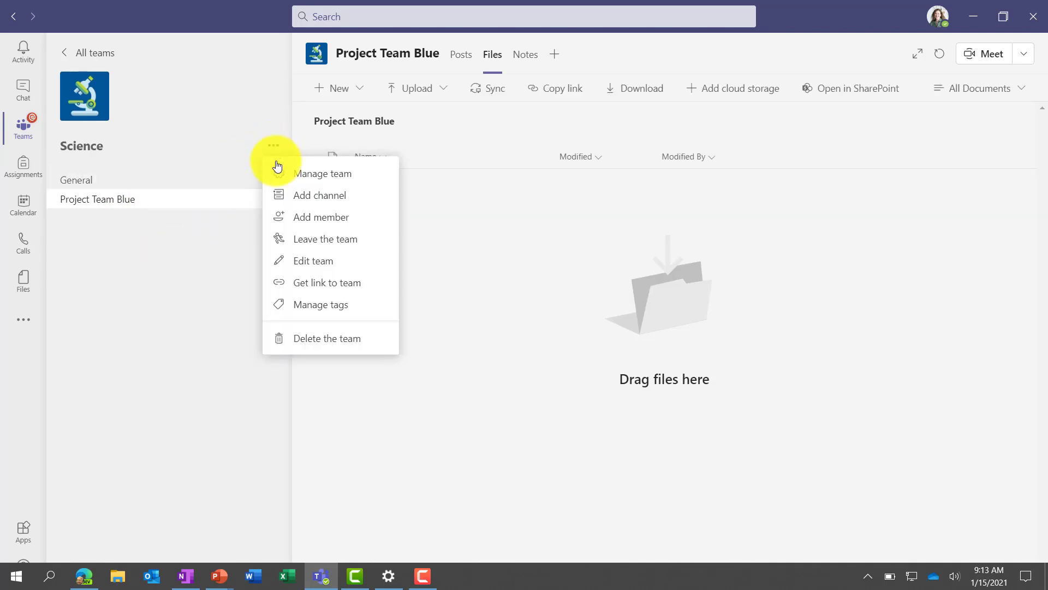
{"action": "left_click", "coordinate": [322, 196]}
{"action": "type", "text": "Project Team Blu"}
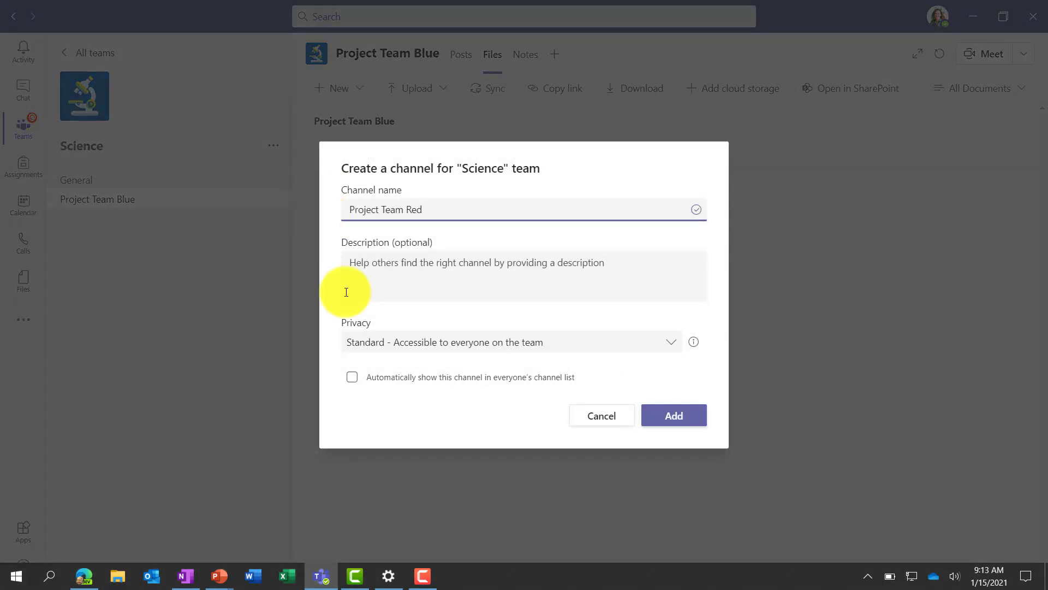
{"action": "left_click", "coordinate": [352, 377]}
{"action": "left_click", "coordinate": [683, 420]}
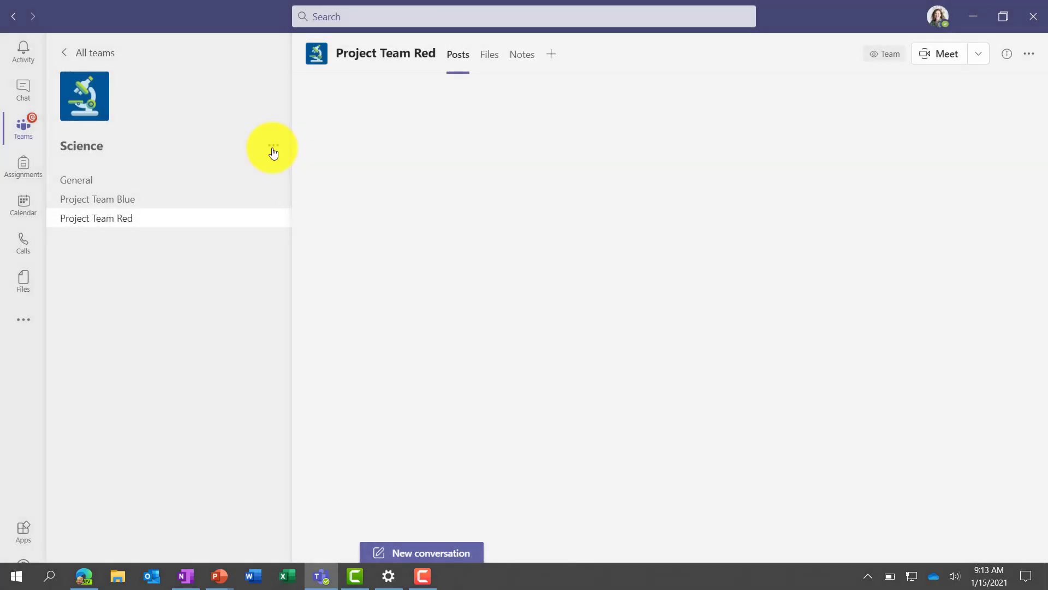
Step: Add a 'Project Team Green' channel, also shown automatically, then open General
{"action": "left_click", "coordinate": [273, 146]}
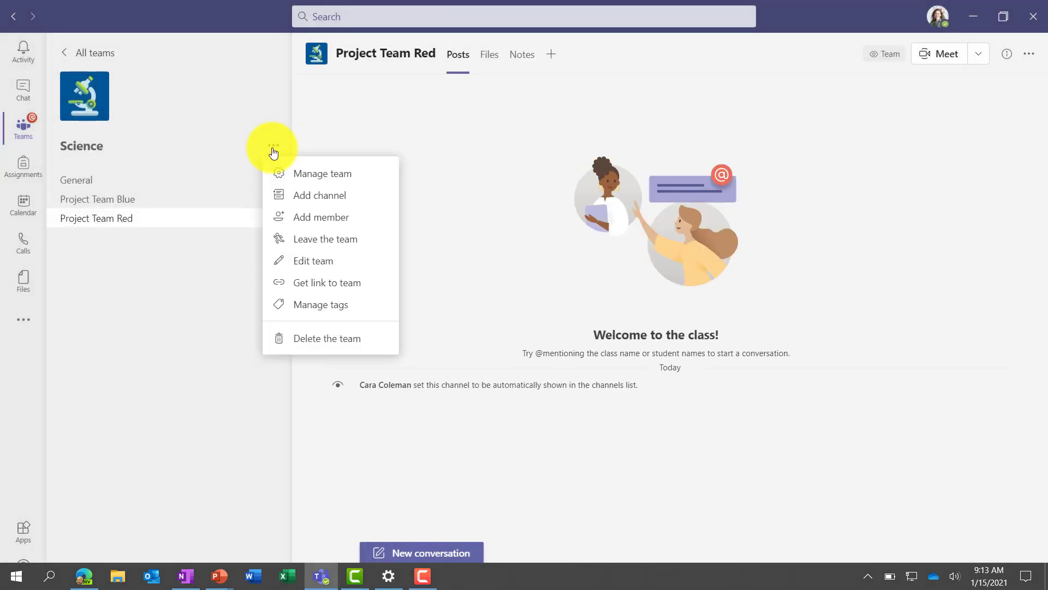
{"action": "left_click", "coordinate": [315, 201]}
{"action": "key", "text": "ctrl+v"}
{"action": "key", "text": "BackSpace"}
{"action": "key", "text": "BackSpace"}
{"action": "key", "text": "BackSpace"}
{"action": "key", "text": "BackSpace"}
{"action": "type", "text": "Green"}
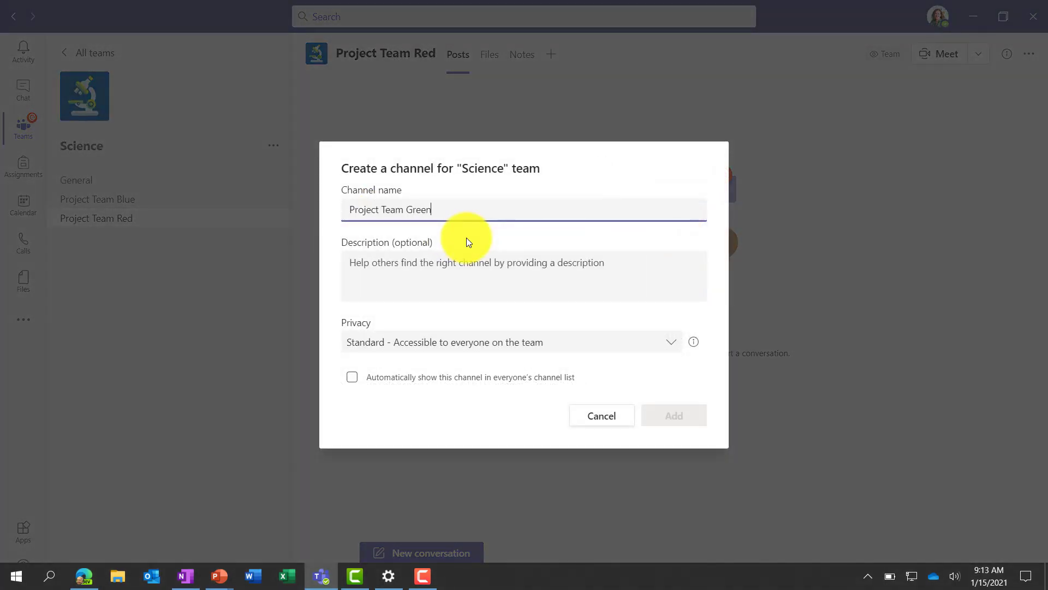
{"action": "left_click", "coordinate": [509, 389]}
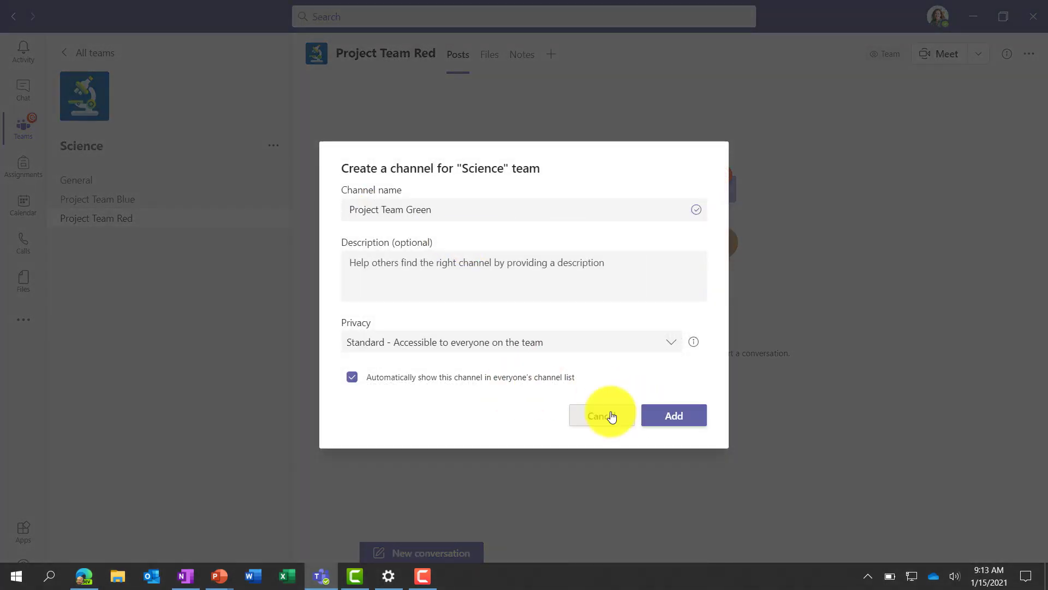
{"action": "left_click", "coordinate": [667, 420]}
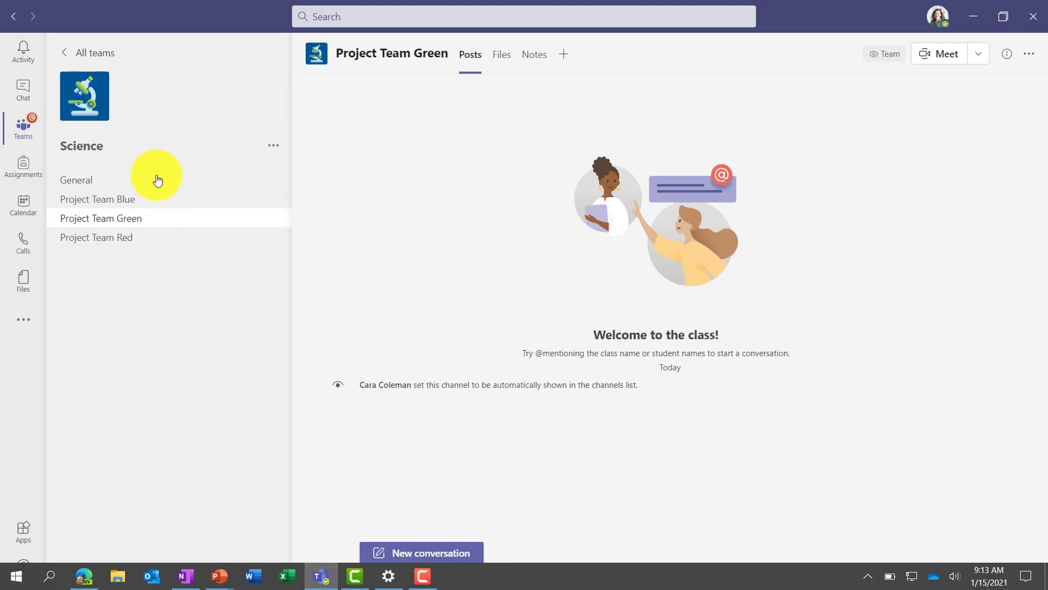
{"action": "left_click", "coordinate": [128, 185]}
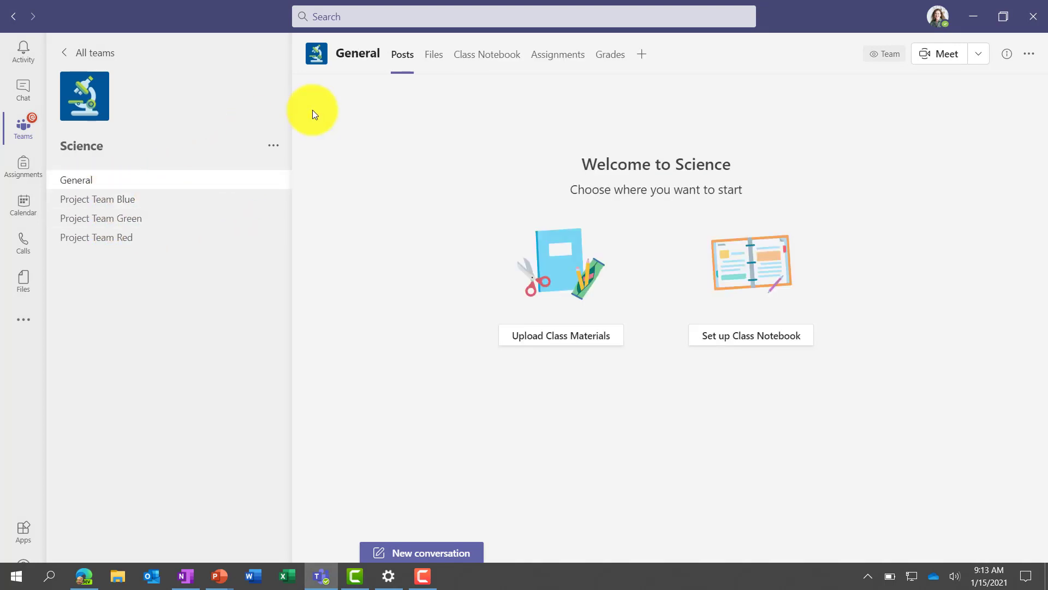
Step: Get started with Assignments in the Science class and create a new assignment
{"action": "left_click", "coordinate": [559, 62]}
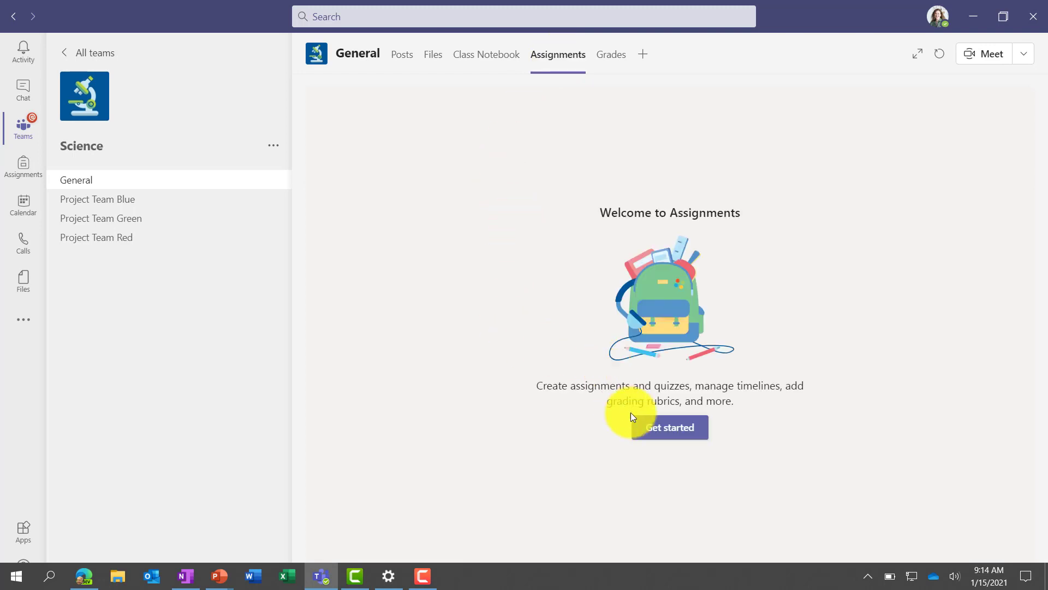
{"action": "left_click", "coordinate": [677, 429]}
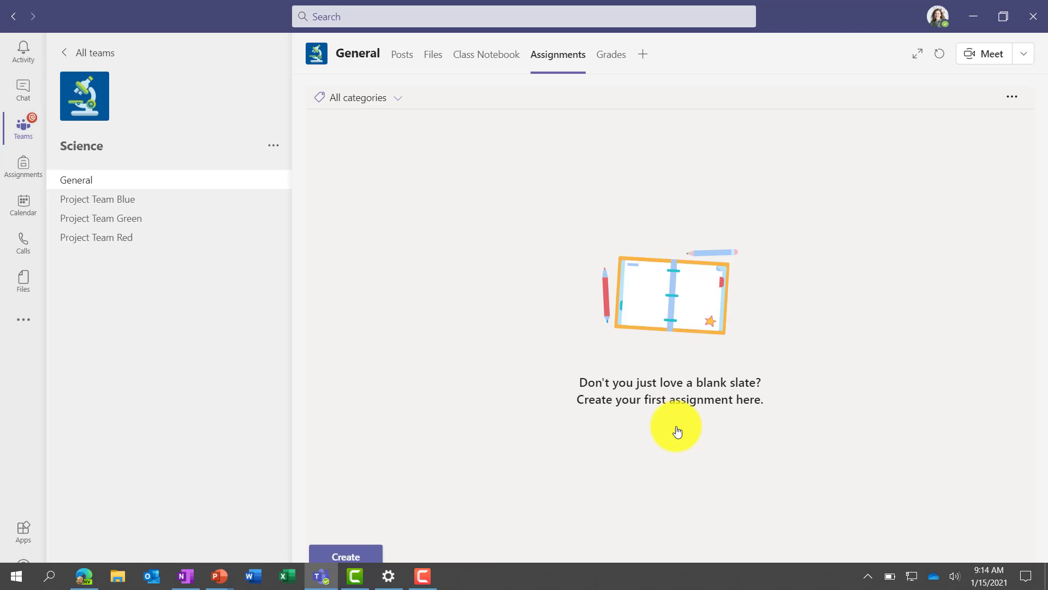
{"action": "left_click", "coordinate": [350, 554]}
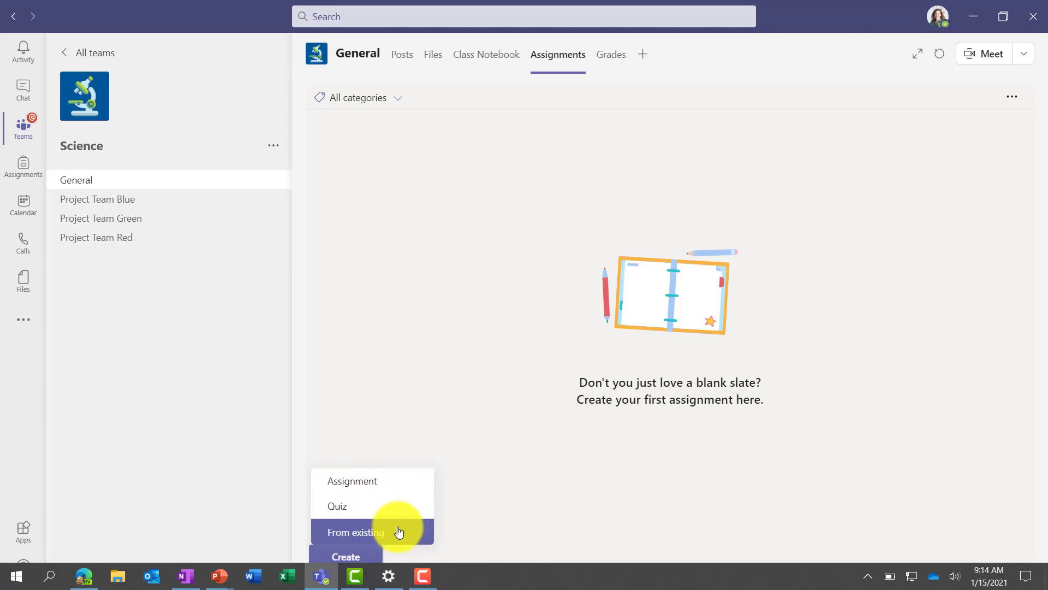
{"action": "left_click", "coordinate": [362, 482]}
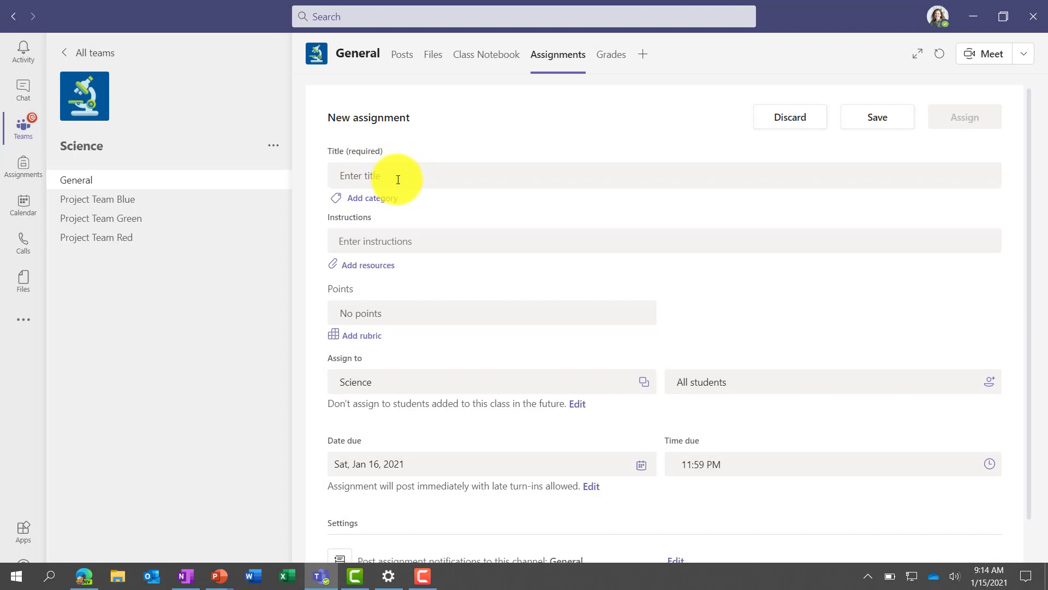
Step: Title it 'Amazon Rain forest assignment' with instructions 'Please write a paper on the Amazon Rainforest'
{"action": "left_click", "coordinate": [398, 180]}
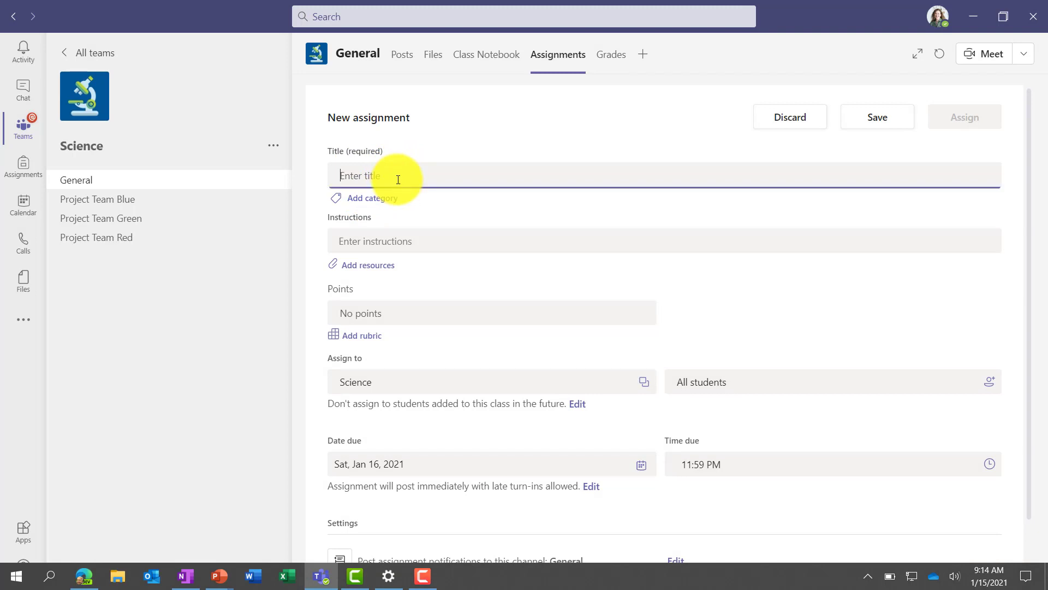
{"action": "type", "text": "Amazon Rain forest assignment"}
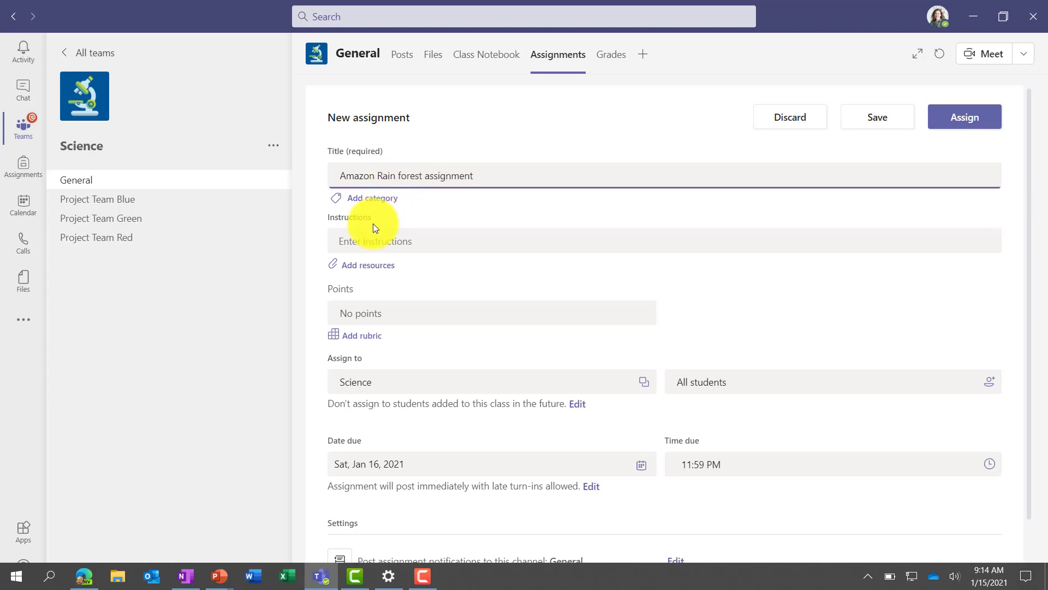
{"action": "left_click", "coordinate": [371, 241]}
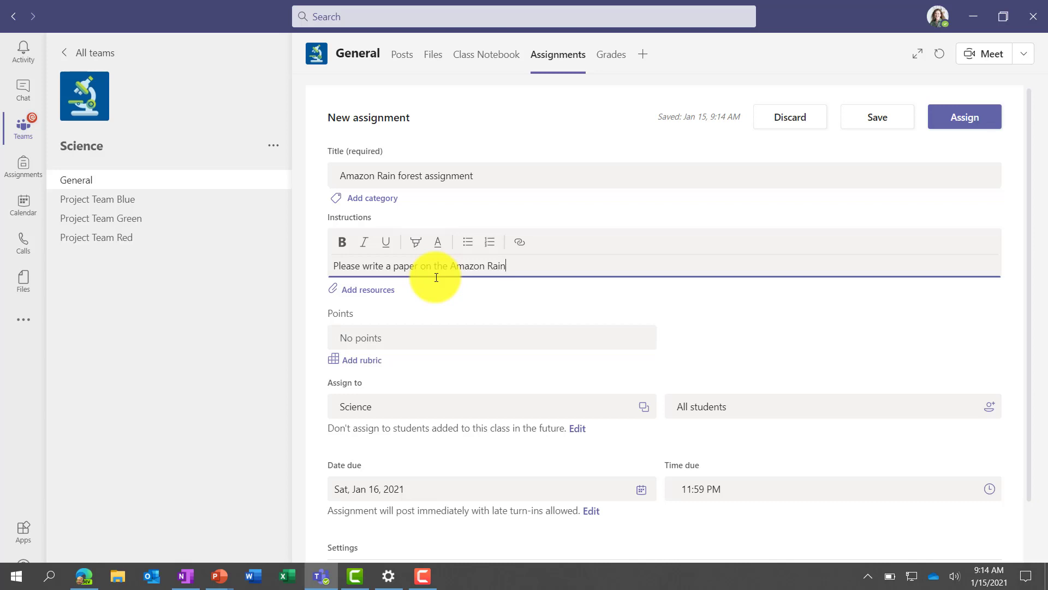
{"action": "left_click", "coordinate": [370, 294]}
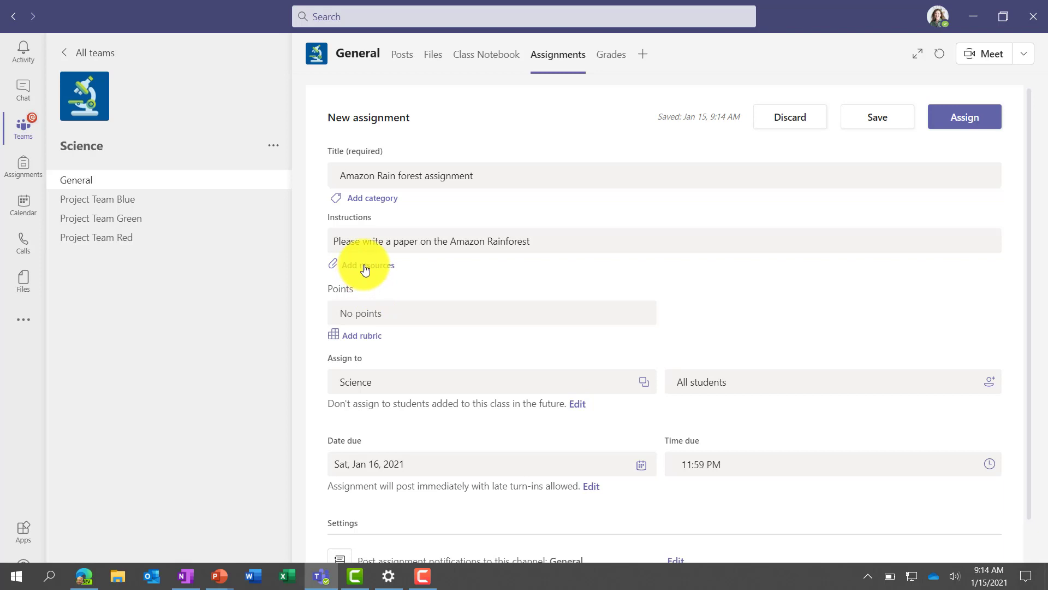
{"action": "left_click", "coordinate": [365, 267]}
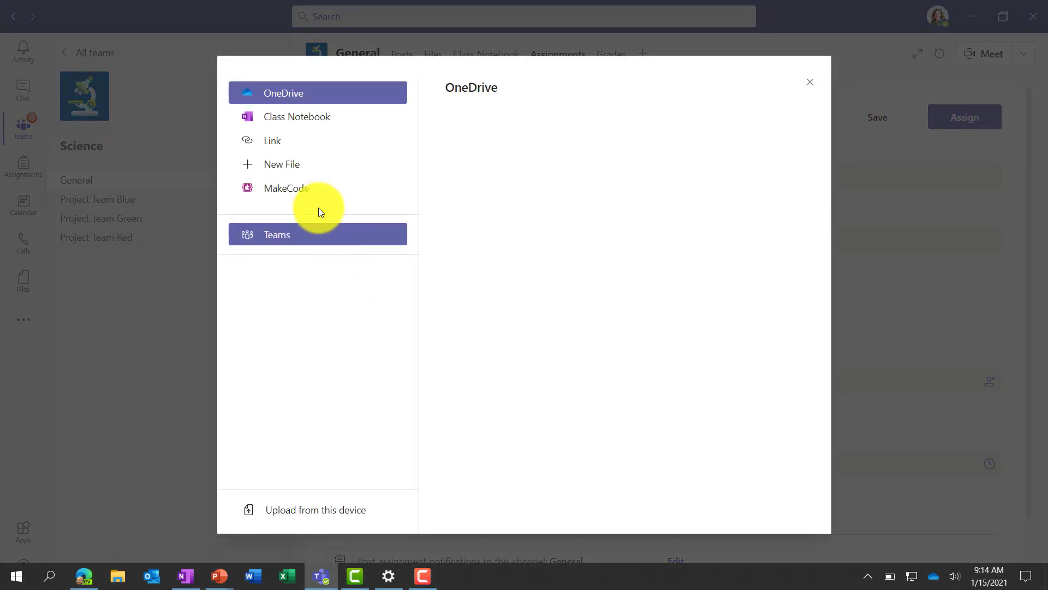
{"action": "left_click", "coordinate": [283, 143]}
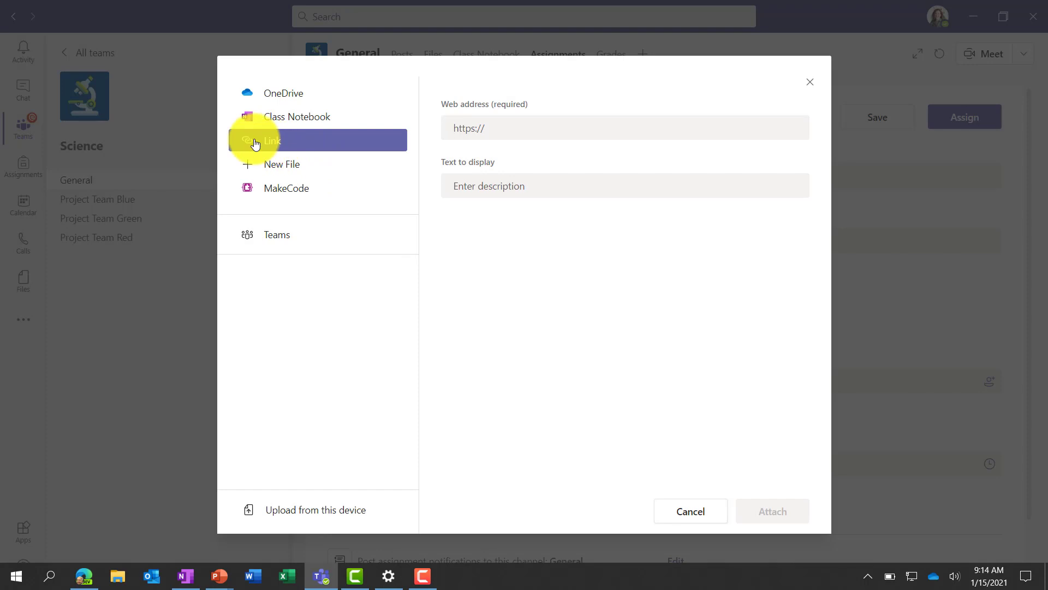
{"action": "left_click", "coordinate": [295, 170]}
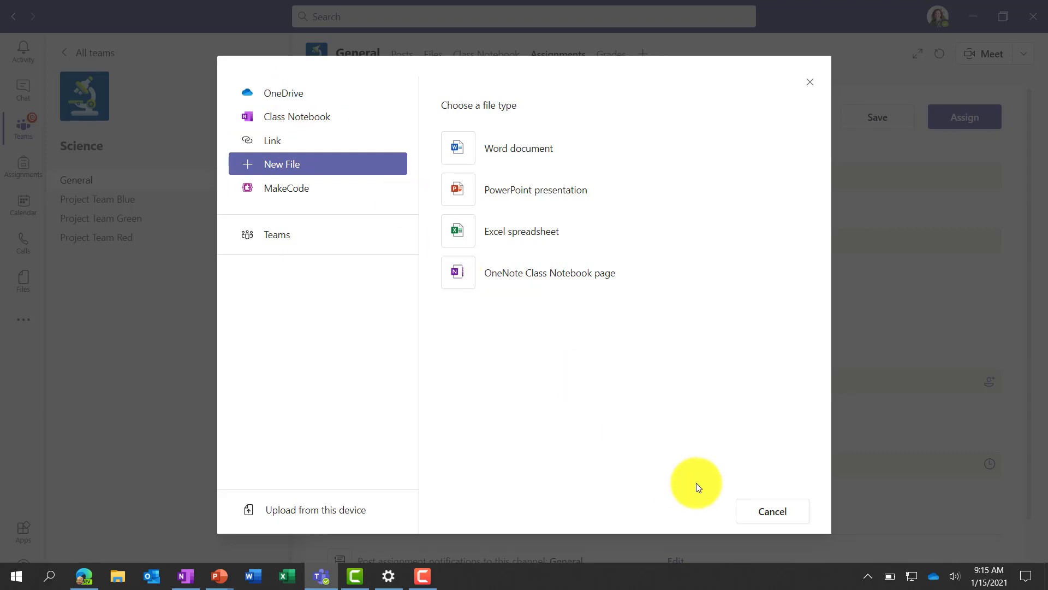
{"action": "left_click", "coordinate": [774, 518]}
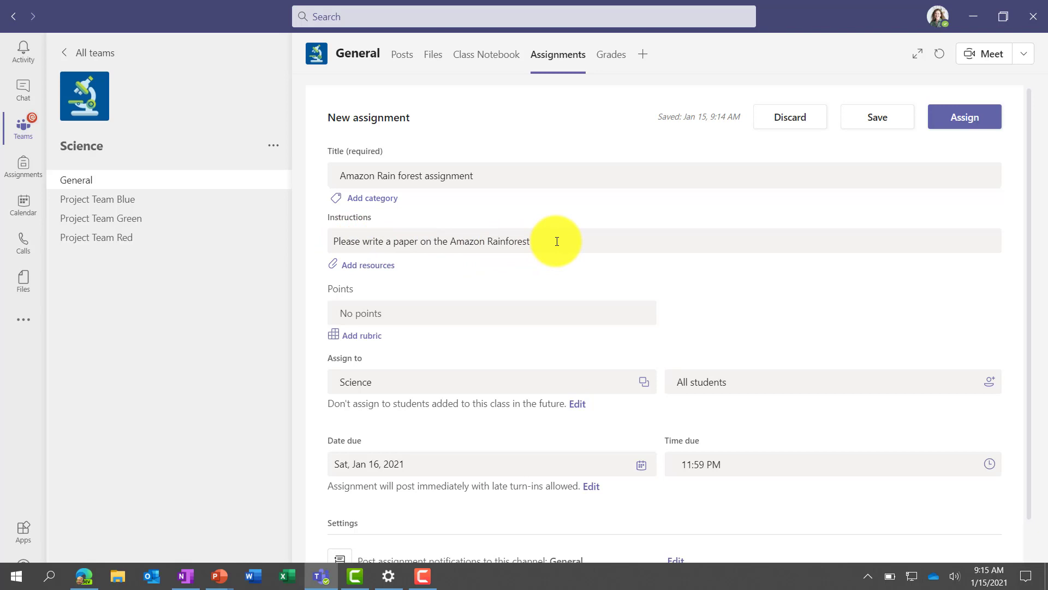
Step: Set the assignment to 10 points and bring up the rubric chooser
{"action": "left_click", "coordinate": [375, 313]}
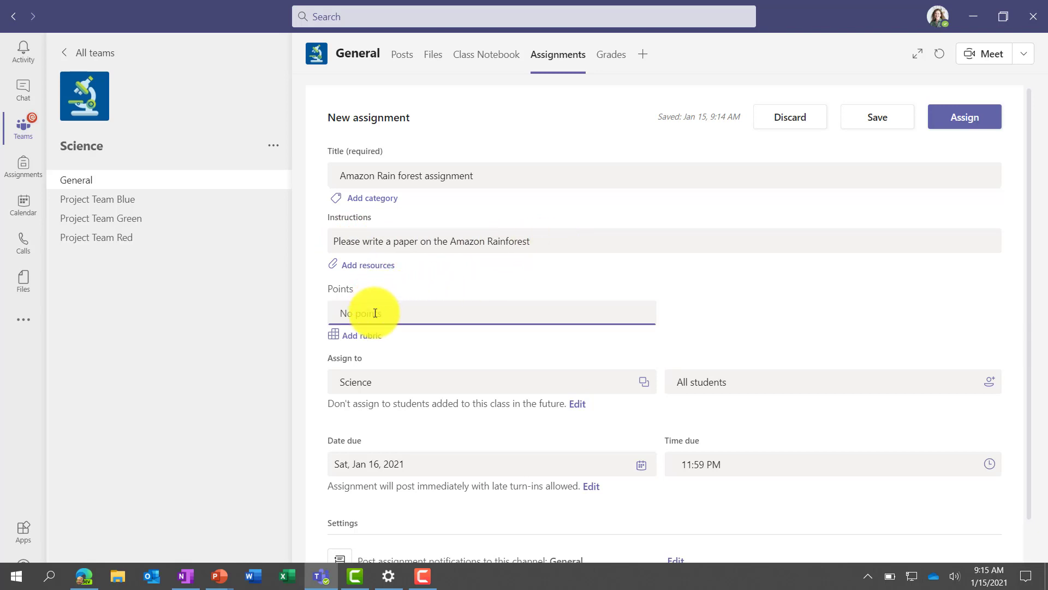
{"action": "type", "text": "10"}
{"action": "left_click", "coordinate": [729, 295]}
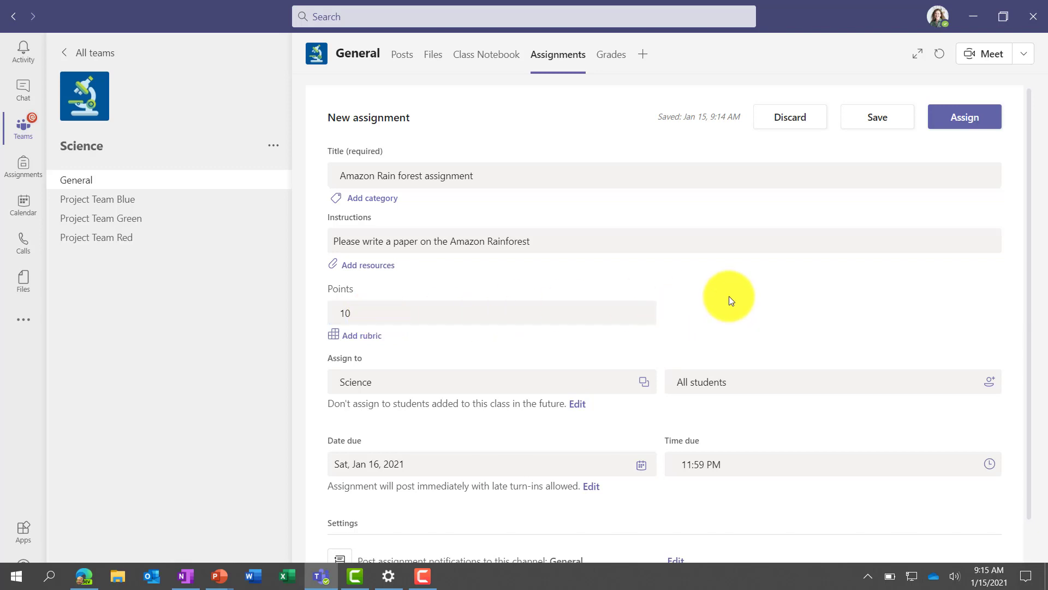
{"action": "left_click", "coordinate": [355, 338]}
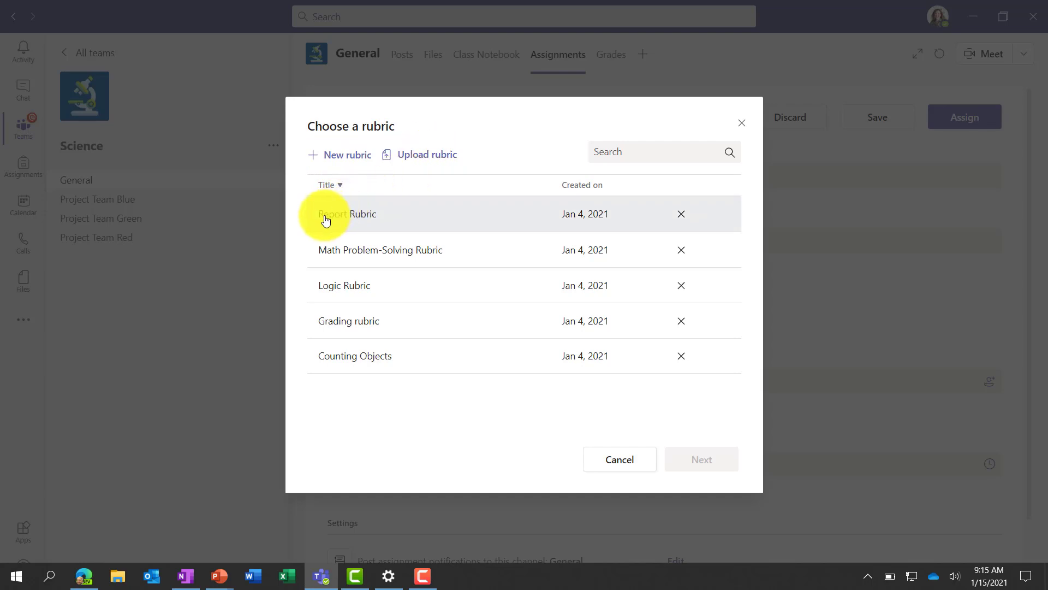
Step: Select Report Rubric, review its four 25% criteria, and attach it
{"action": "left_click", "coordinate": [355, 215]}
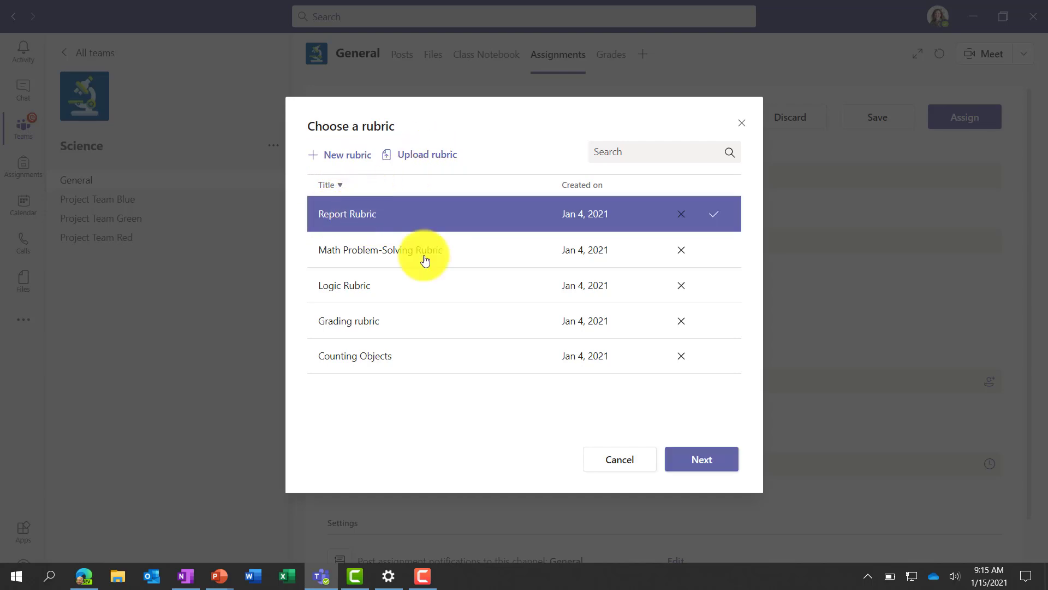
{"action": "left_click", "coordinate": [709, 461]}
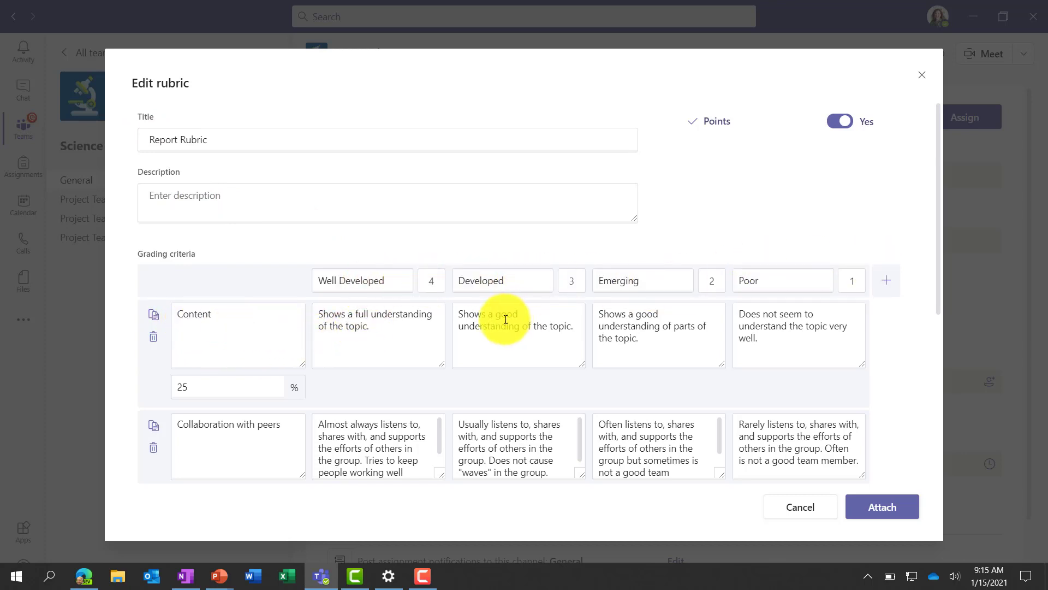
{"action": "scroll", "coordinate": [506, 319], "scroll_direction": "down", "scroll_amount": 3}
{"action": "scroll", "coordinate": [505, 319], "scroll_direction": "down", "scroll_amount": 5}
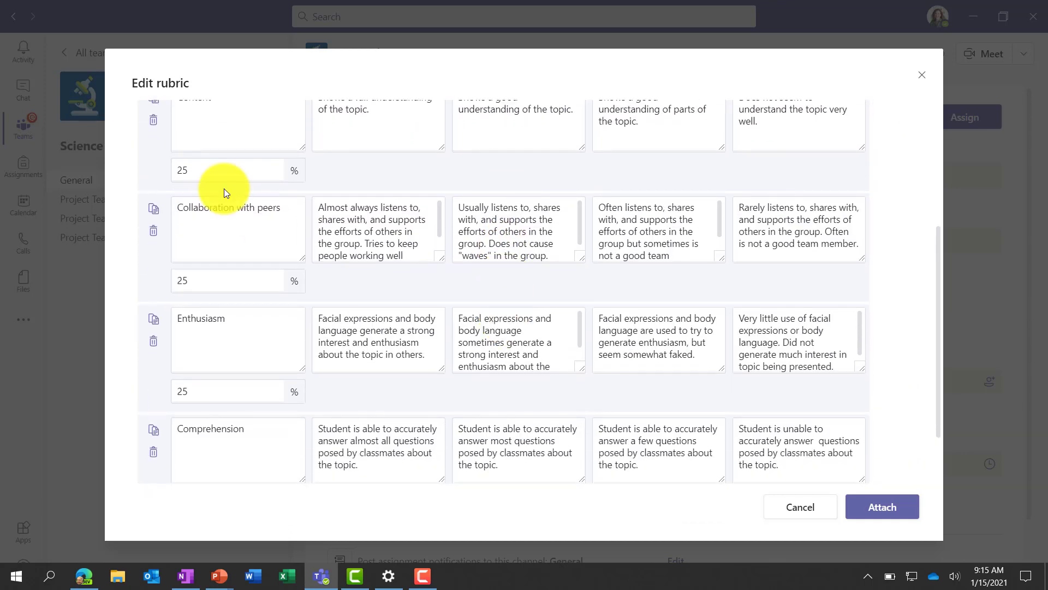
{"action": "scroll", "coordinate": [223, 288], "scroll_direction": "down", "scroll_amount": 2}
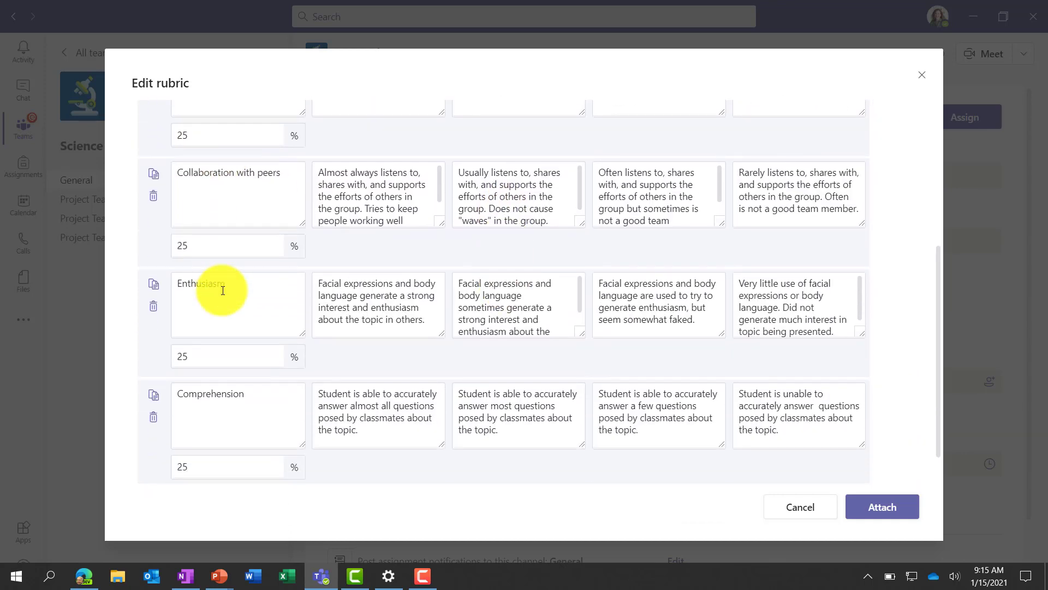
{"action": "scroll", "coordinate": [222, 288], "scroll_direction": "up", "scroll_amount": 6}
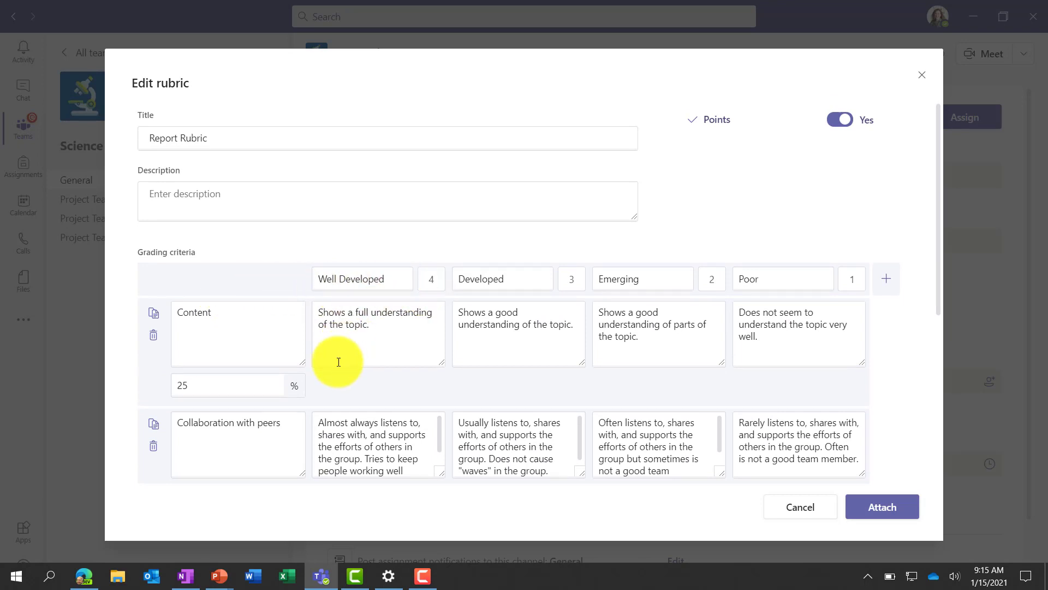
{"action": "scroll", "coordinate": [339, 362], "scroll_direction": "down", "scroll_amount": 2}
{"action": "scroll", "coordinate": [338, 362], "scroll_direction": "down", "scroll_amount": 1}
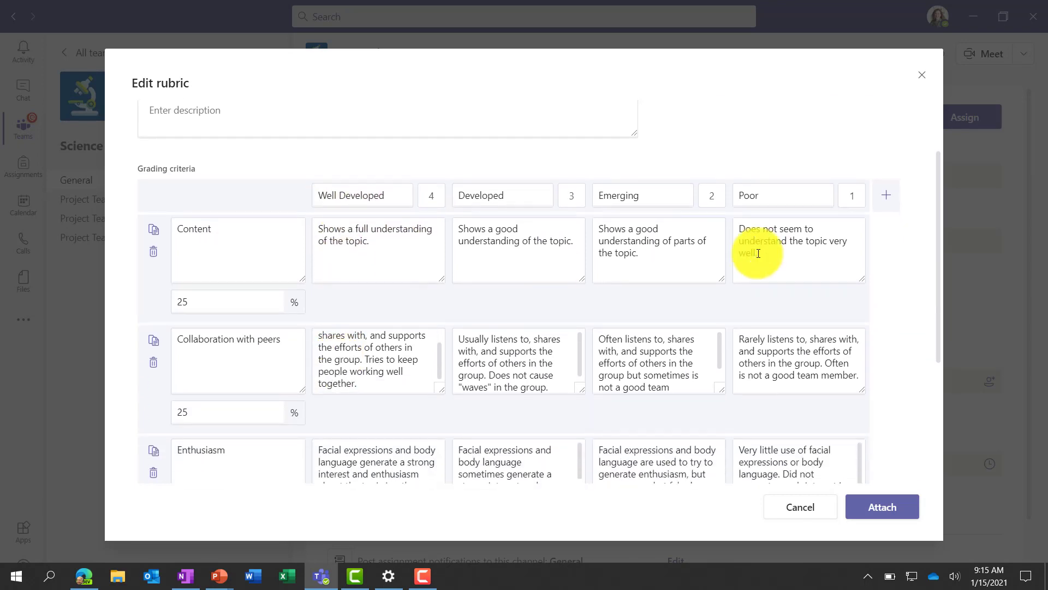
{"action": "scroll", "coordinate": [906, 308], "scroll_direction": "down", "scroll_amount": 3}
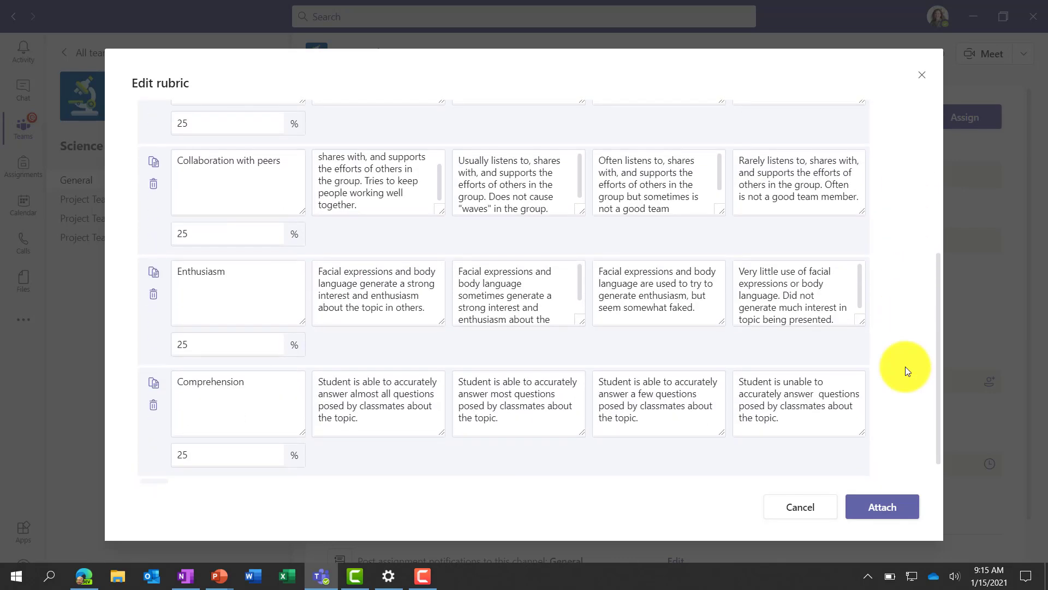
{"action": "left_click", "coordinate": [882, 513]}
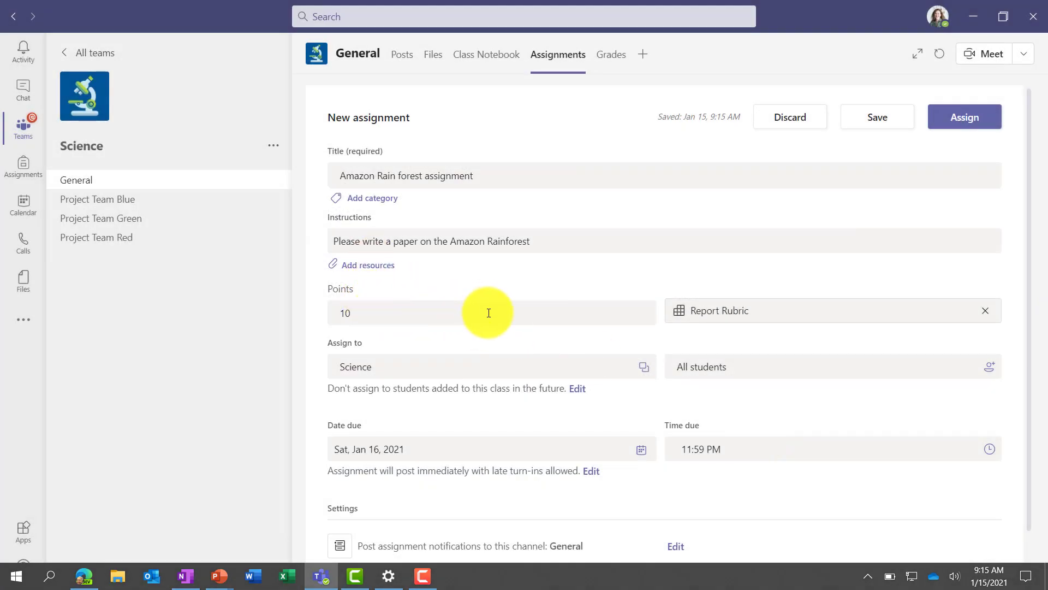
Step: Try adding Physical Science, Language Arts and Engineering 101, then keep only Science assigned
{"action": "scroll", "coordinate": [547, 319], "scroll_direction": "down", "scroll_amount": 1}
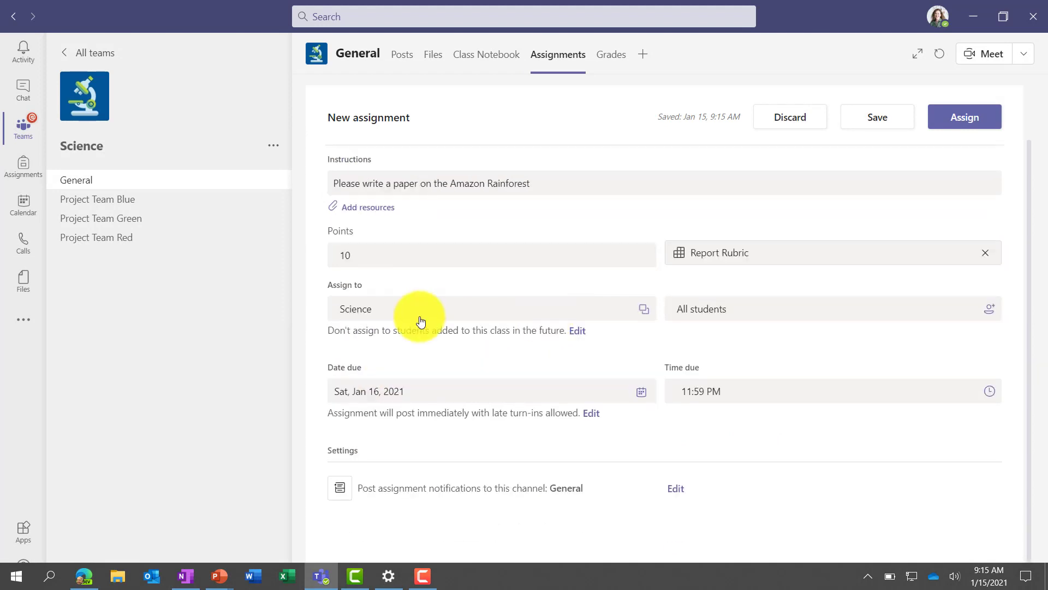
{"action": "left_click", "coordinate": [368, 306]}
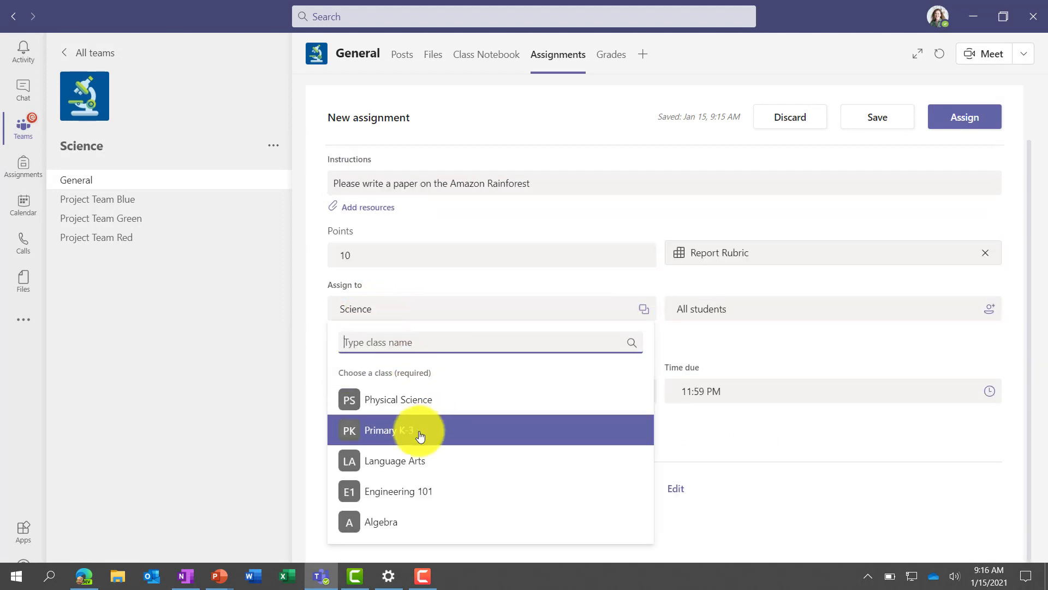
{"action": "left_click", "coordinate": [477, 407]}
{"action": "left_click", "coordinate": [486, 458]}
{"action": "left_click", "coordinate": [618, 486]}
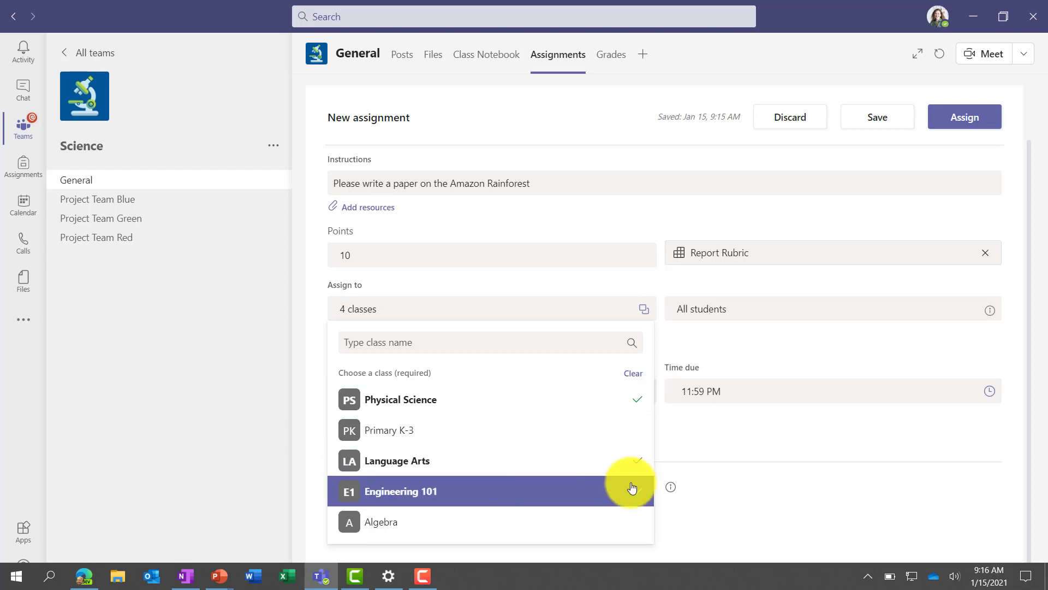
{"action": "left_click", "coordinate": [589, 495]}
{"action": "left_click", "coordinate": [553, 461]}
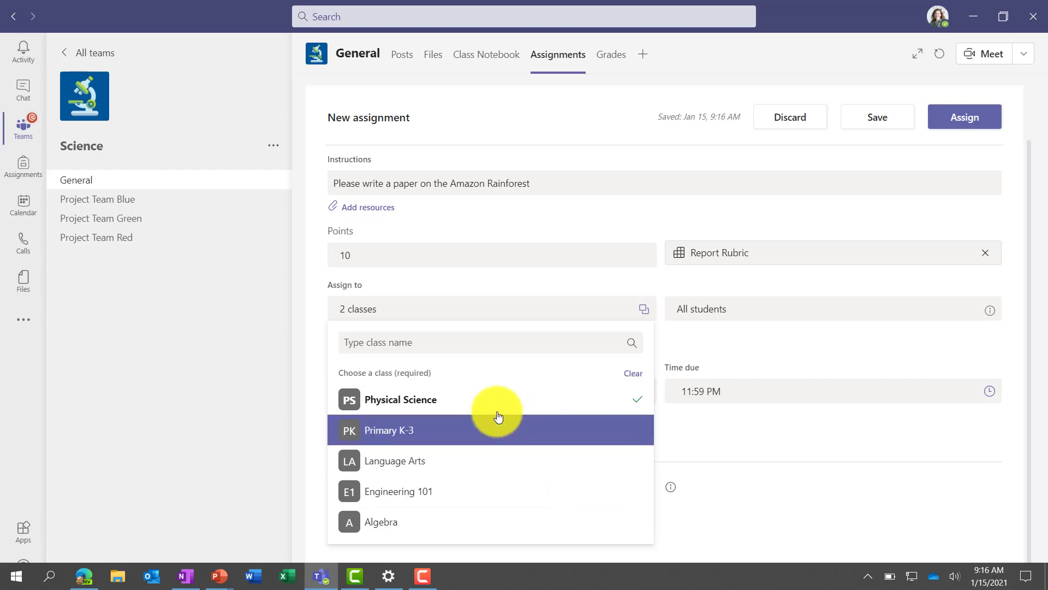
{"action": "left_click", "coordinate": [475, 398]}
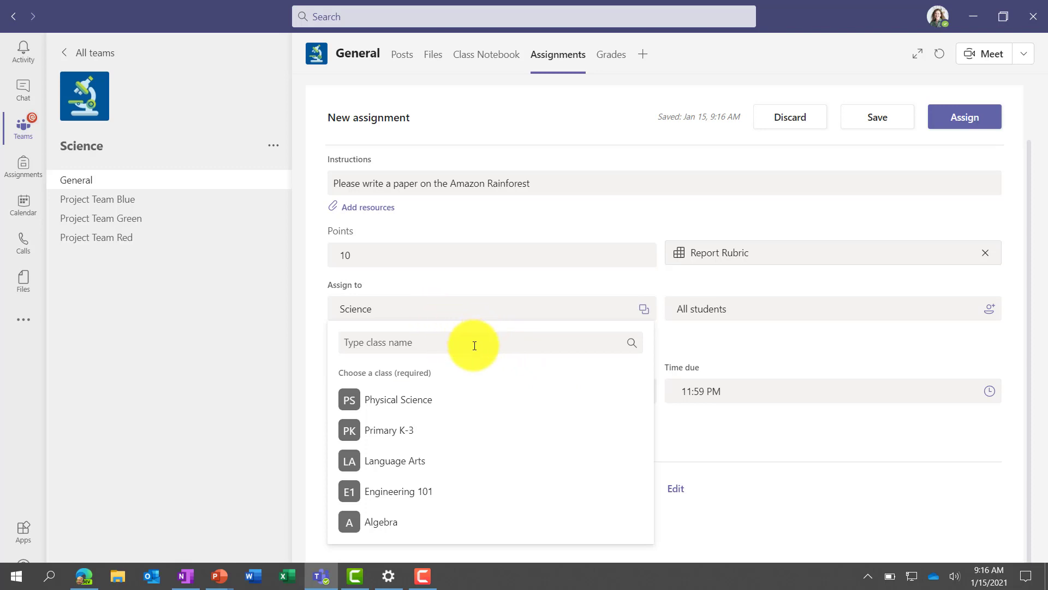
{"action": "left_click", "coordinate": [550, 310]}
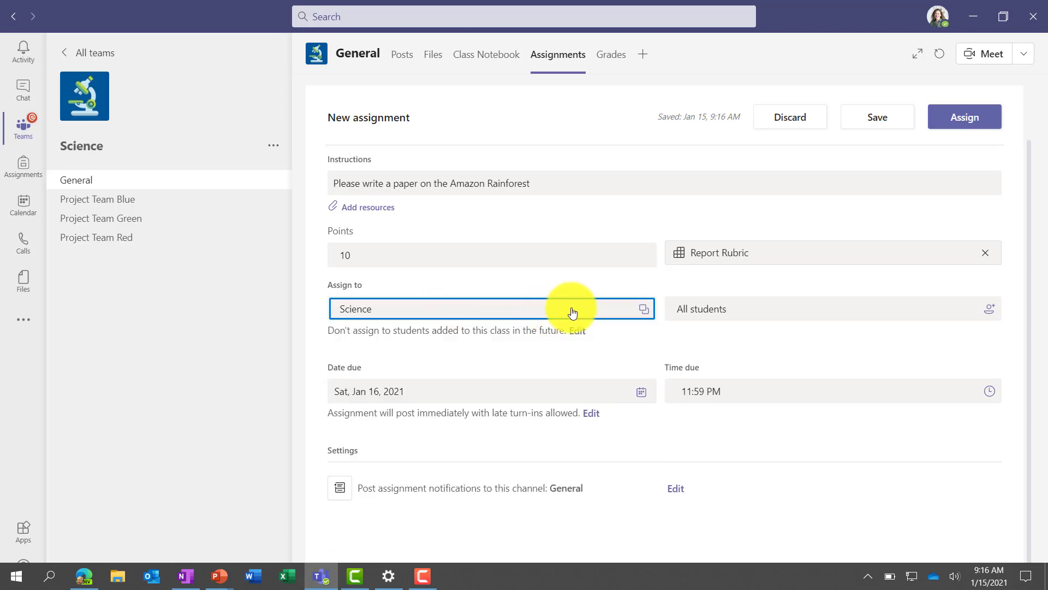
Step: Try picking individual students, then keep the assignment going to all students
{"action": "left_click", "coordinate": [723, 308]}
{"action": "left_click", "coordinate": [438, 434]}
{"action": "left_click", "coordinate": [423, 404]}
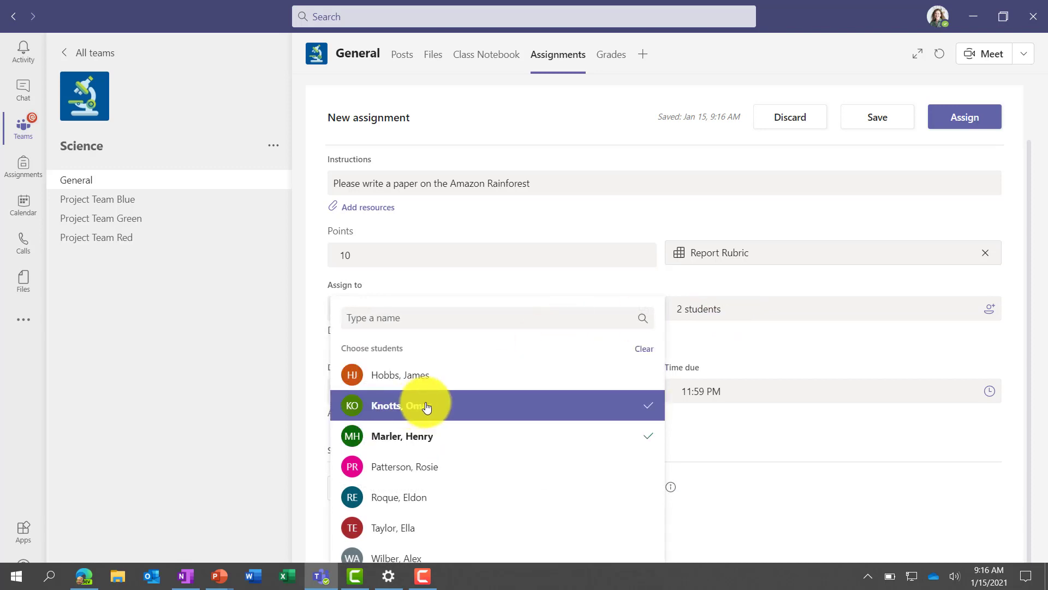
{"action": "left_click", "coordinate": [642, 348]}
{"action": "left_click", "coordinate": [775, 331]}
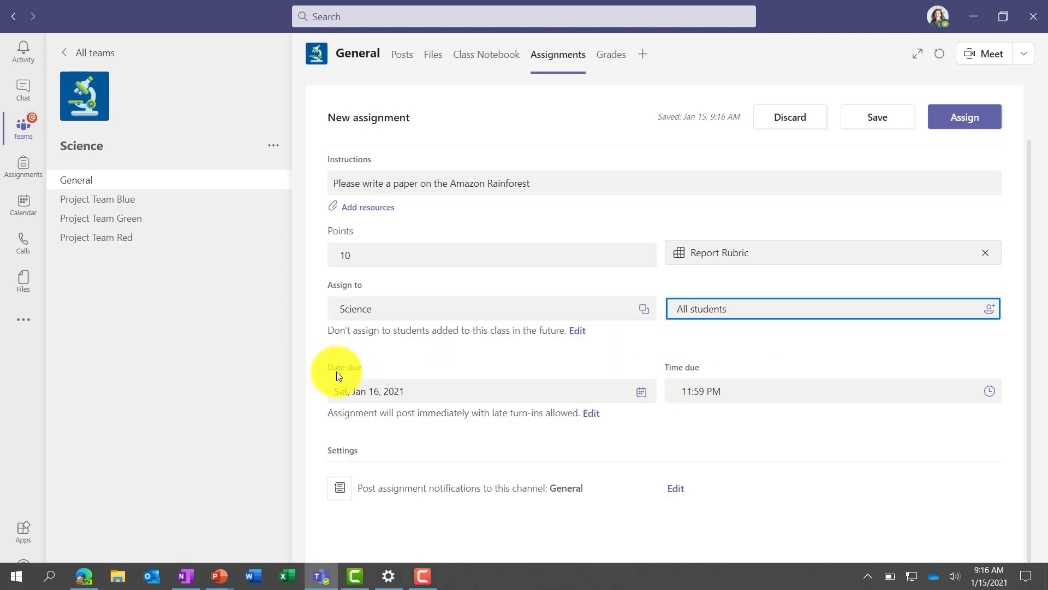
Step: Set the due date to Mon, Feb 1, 2021
{"action": "left_click", "coordinate": [641, 392]}
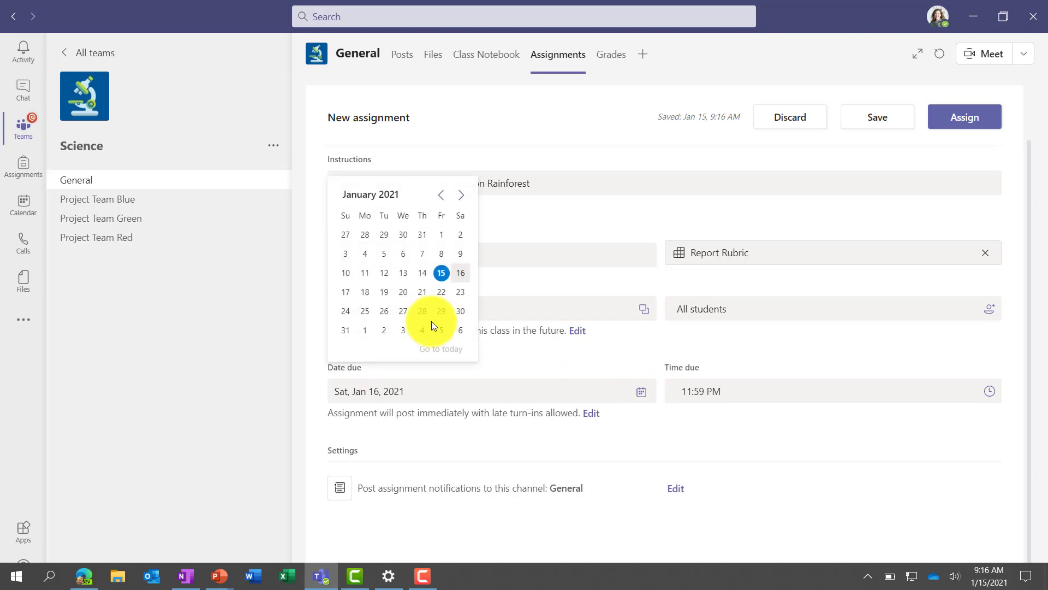
{"action": "left_click", "coordinate": [364, 293]}
{"action": "left_click", "coordinate": [647, 389]}
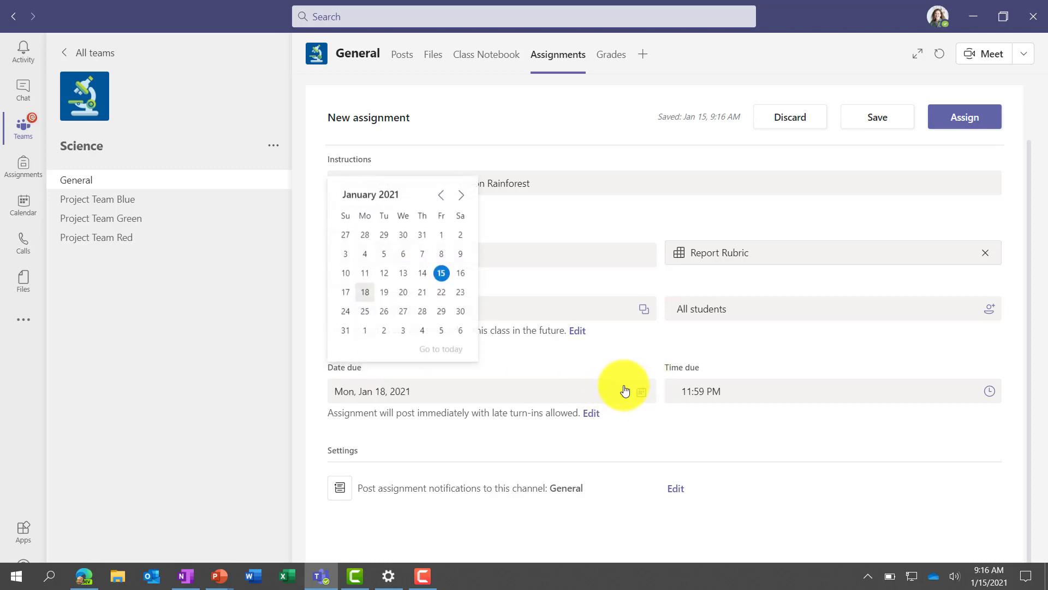
{"action": "left_click", "coordinate": [368, 329]}
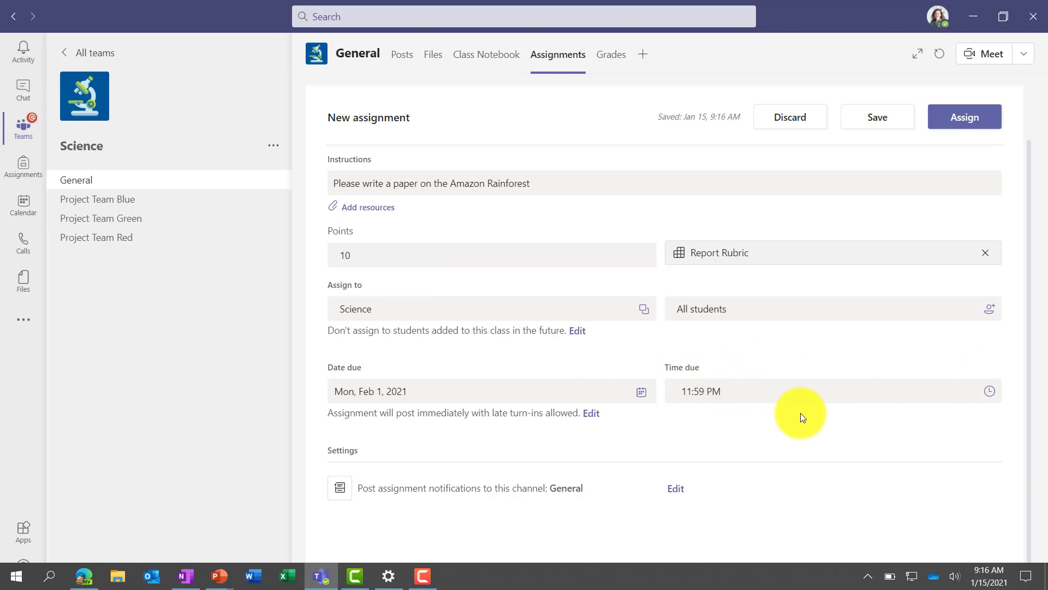
{"action": "scroll", "coordinate": [675, 392], "scroll_direction": "down", "scroll_amount": 1}
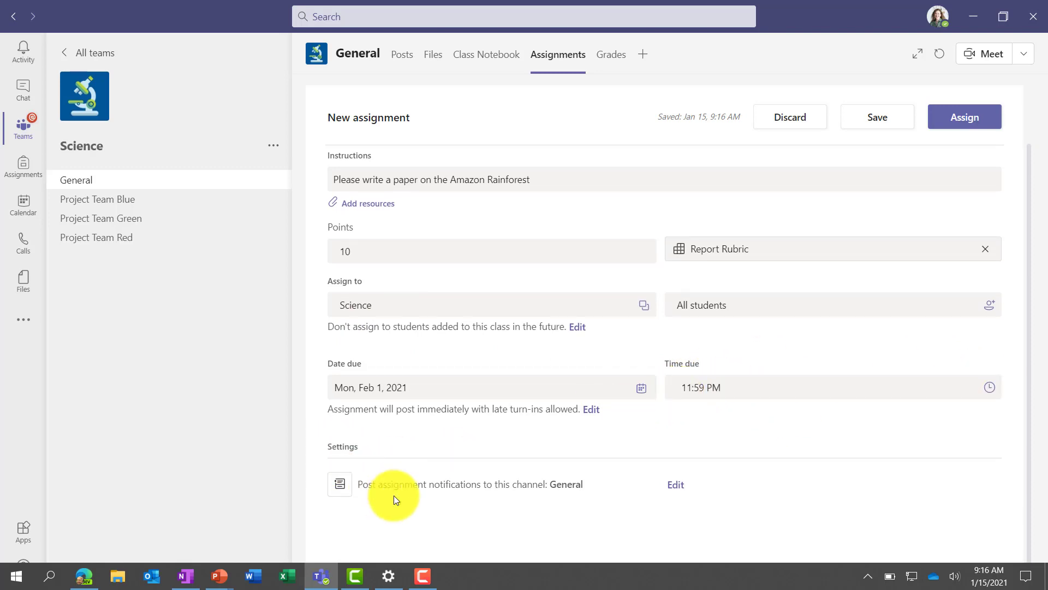
Step: Keep notifications posting to General and assign the Amazon Rain forest assignment
{"action": "left_click", "coordinate": [676, 486]}
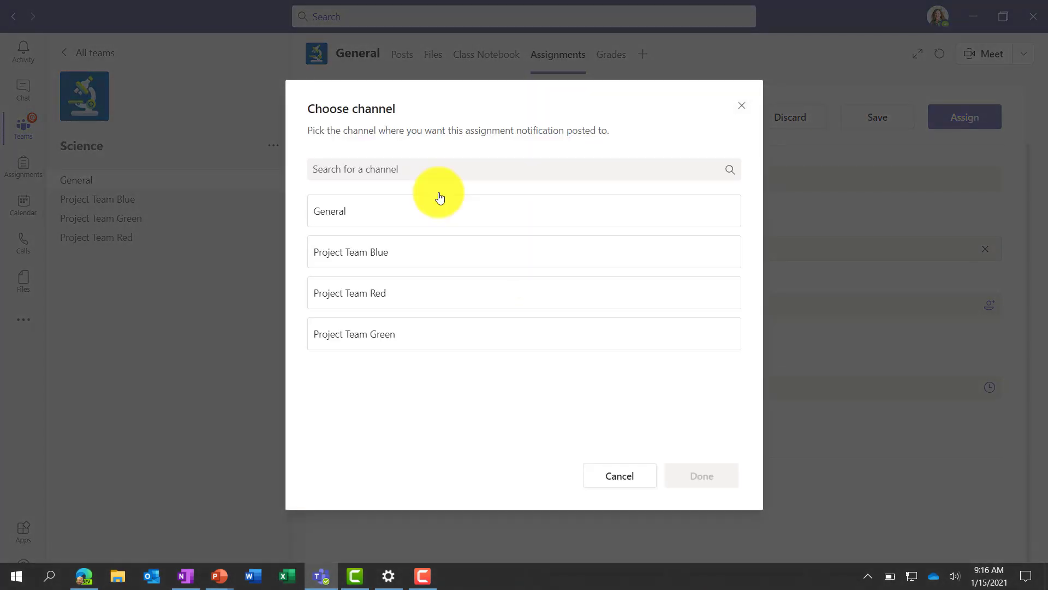
{"action": "left_click", "coordinate": [360, 220]}
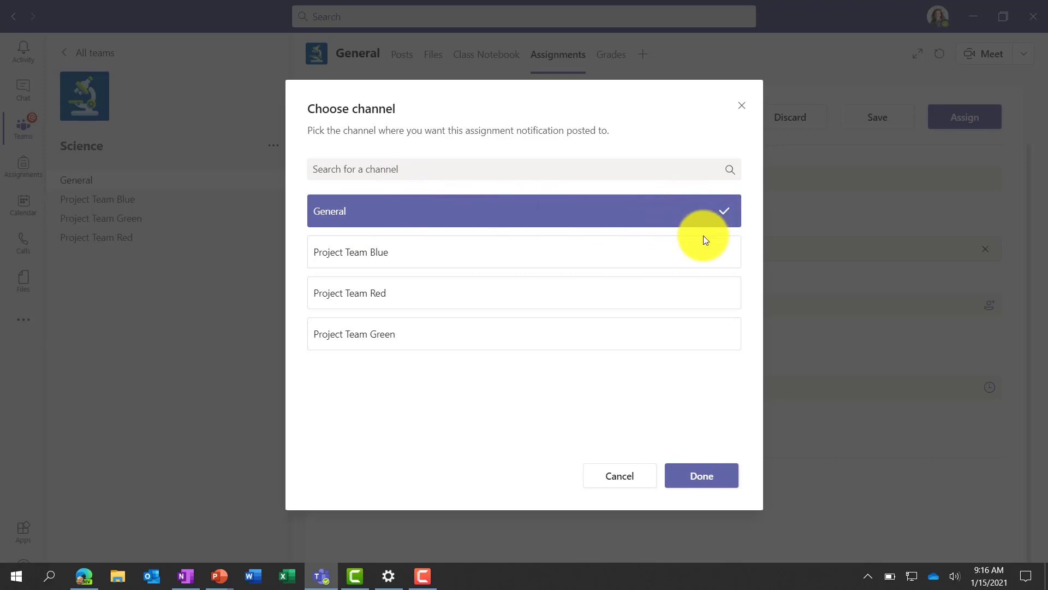
{"action": "left_click", "coordinate": [725, 255]}
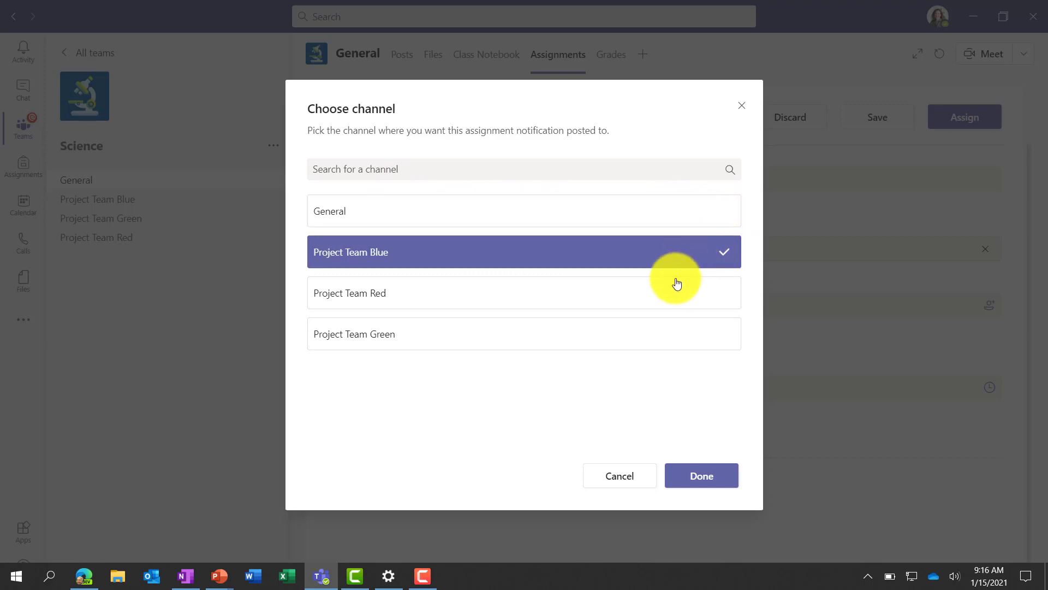
{"action": "left_click", "coordinate": [708, 222]}
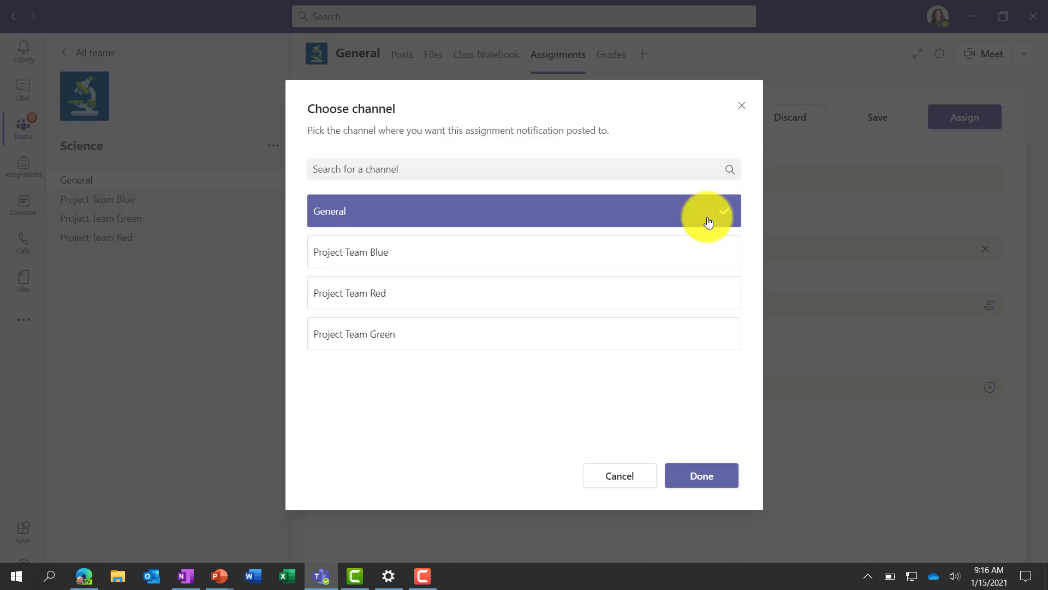
{"action": "left_click", "coordinate": [626, 480]}
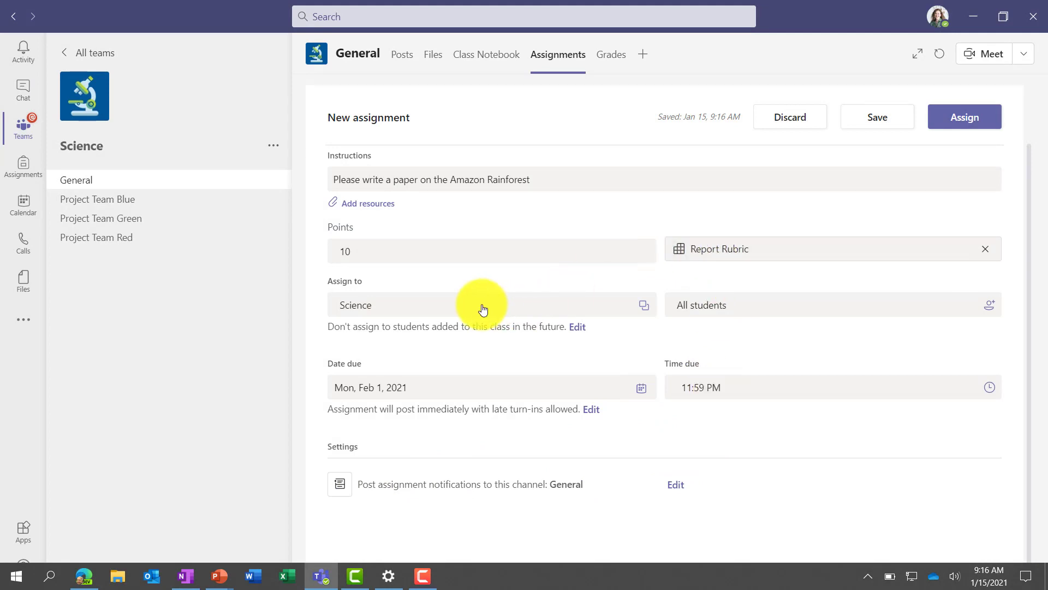
{"action": "left_click", "coordinate": [958, 123]}
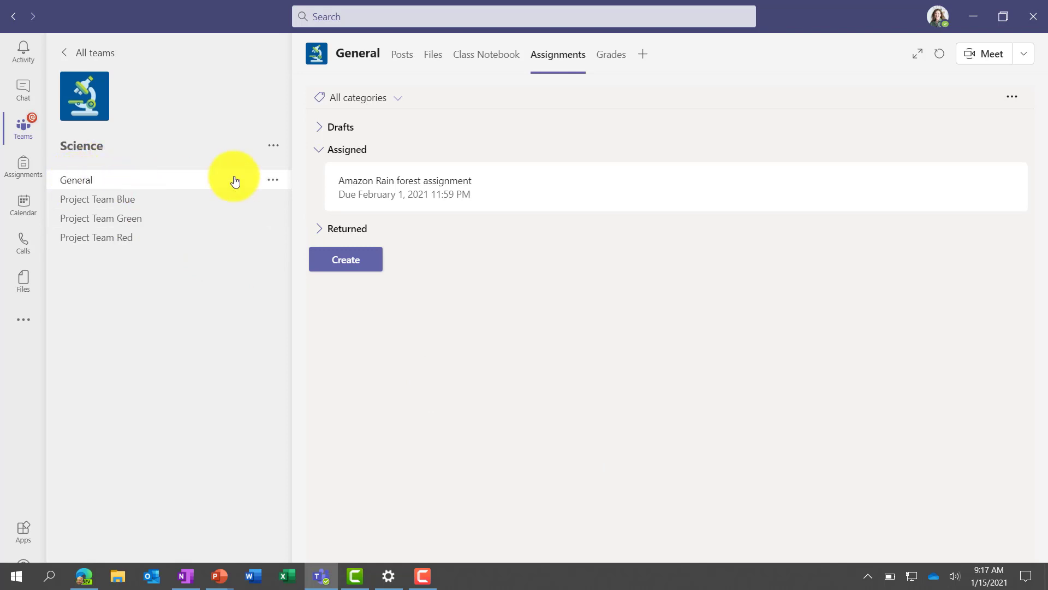
Step: In Assignments Settings, switch the New students toggle to Yes, then go back
{"action": "left_click", "coordinate": [1010, 98]}
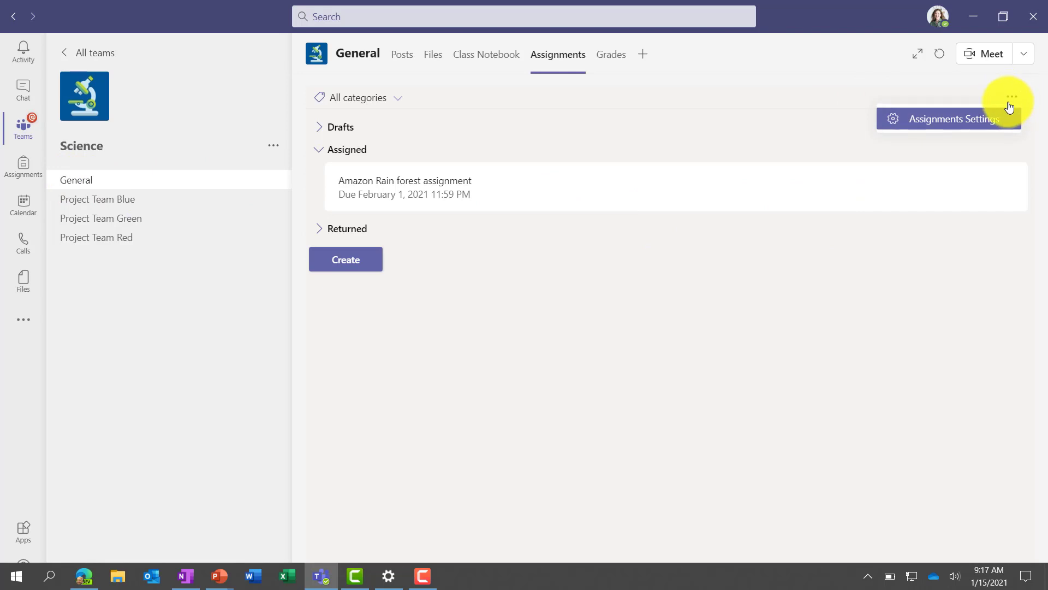
{"action": "left_click", "coordinate": [942, 125]}
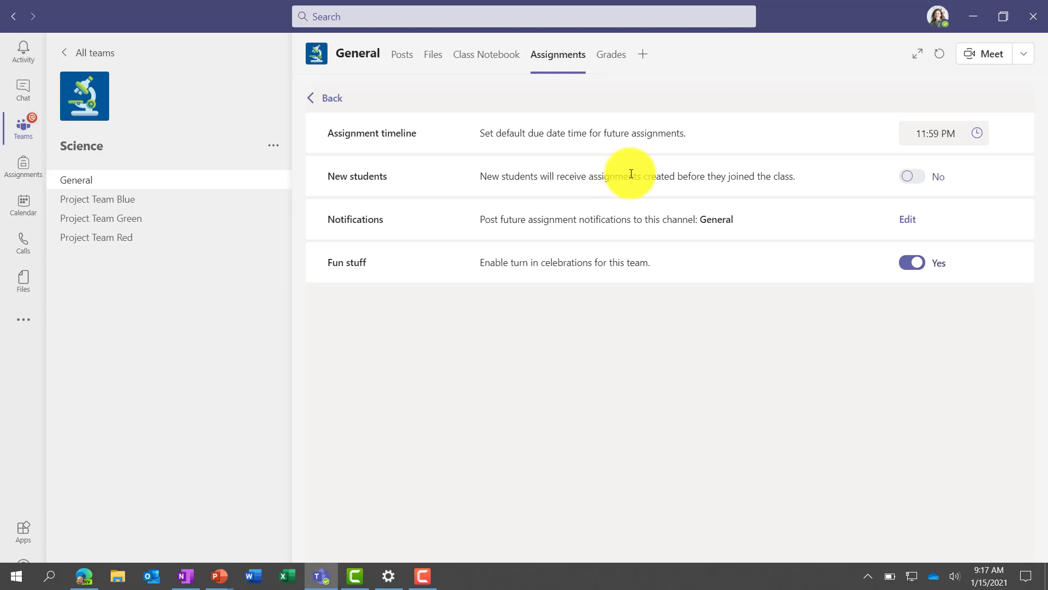
{"action": "left_click", "coordinate": [907, 184]}
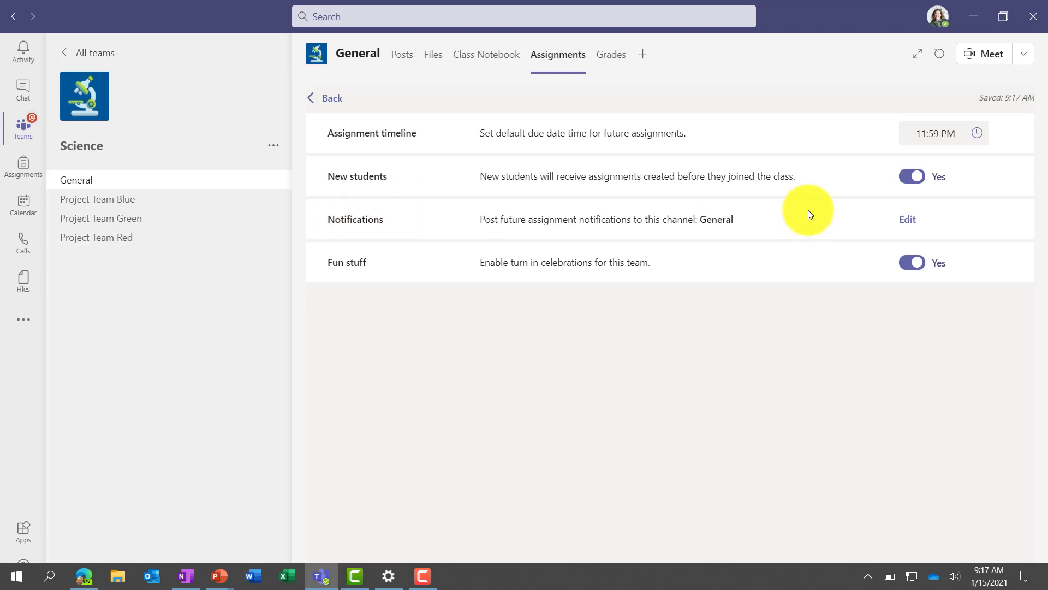
{"action": "left_click", "coordinate": [322, 98]}
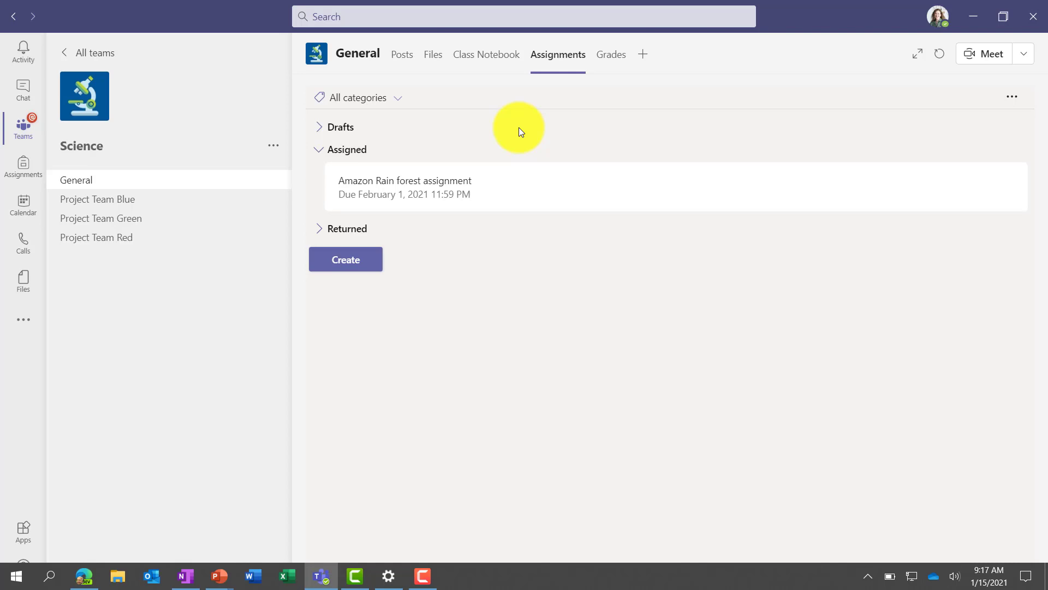
Step: On the Class Notebook tab, begin a OneNote Class Notebook from a blank notebook
{"action": "left_click", "coordinate": [491, 63]}
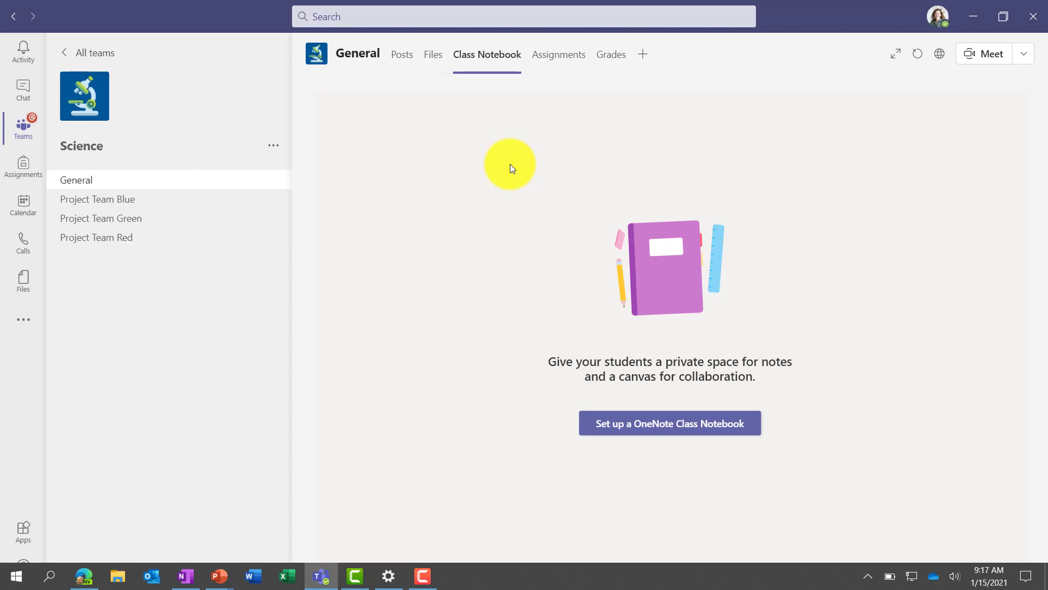
{"action": "left_click", "coordinate": [662, 423]}
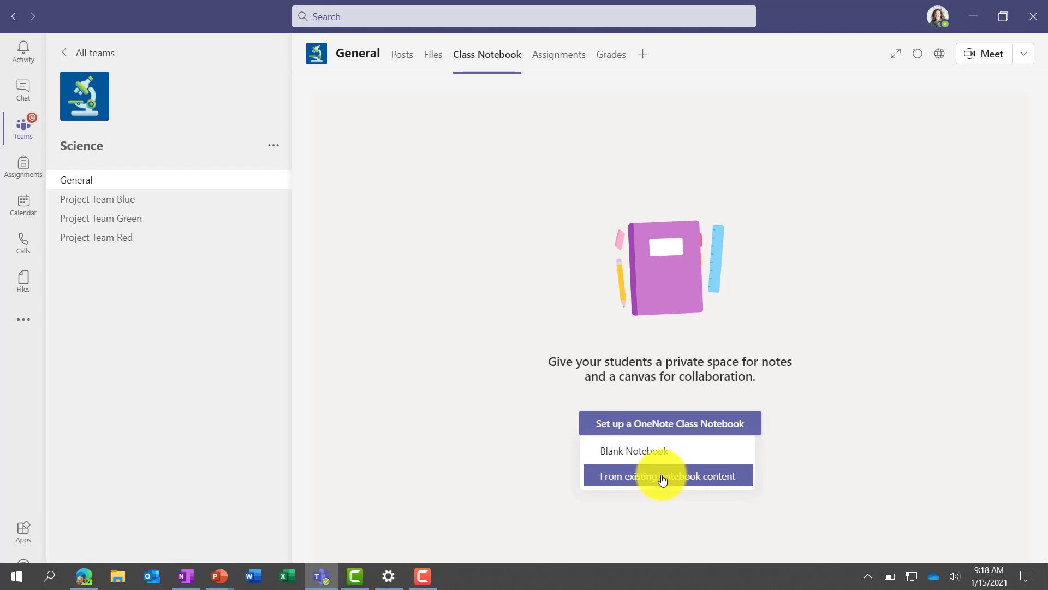
{"action": "left_click", "coordinate": [633, 451]}
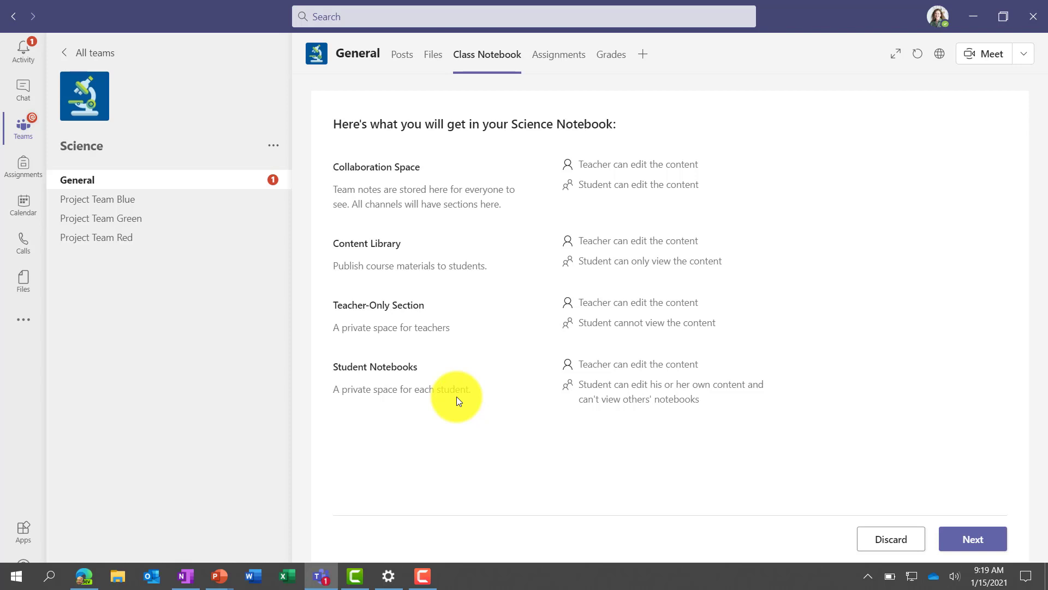
Step: Continue past the Science Notebook overview to the student sections page
{"action": "left_click", "coordinate": [981, 539]}
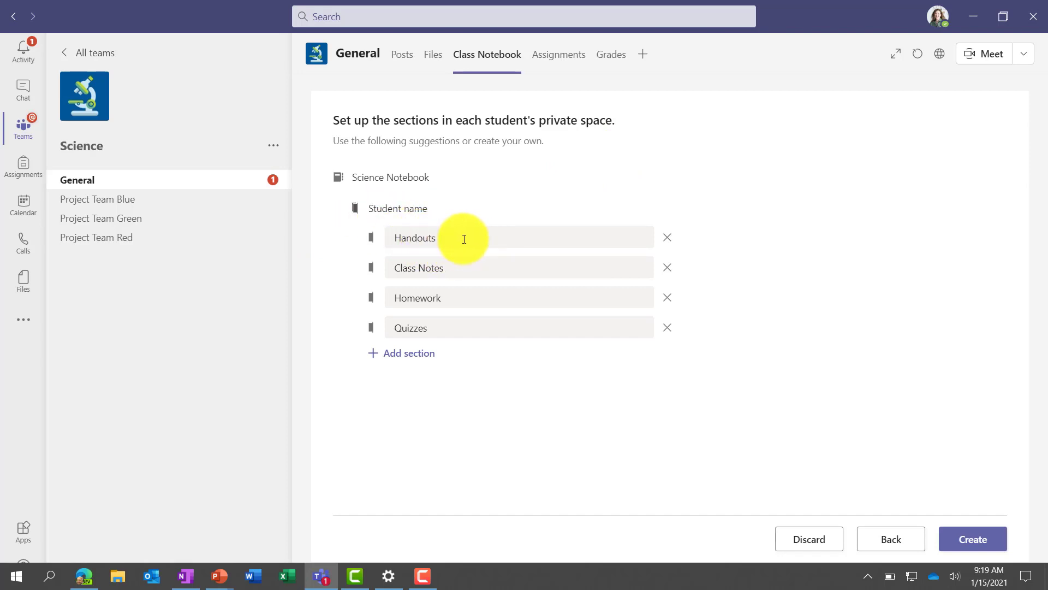
Step: Add a section named Labs to the student notebook sections
{"action": "left_click", "coordinate": [398, 355]}
{"action": "key", "text": "BackSpace"}
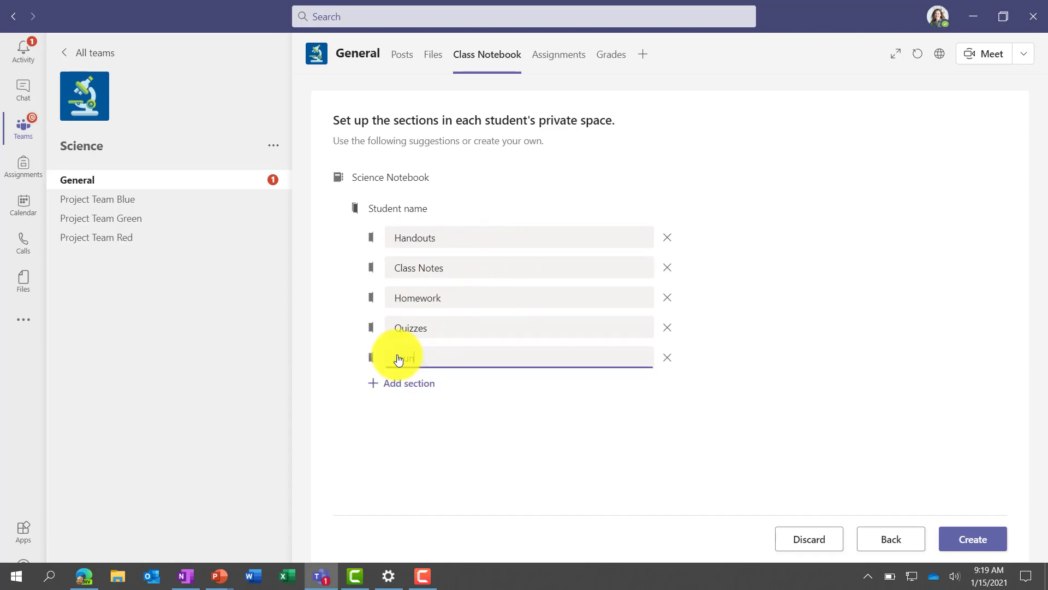
{"action": "type", "text": "Labs"}
{"action": "left_click", "coordinate": [519, 414]}
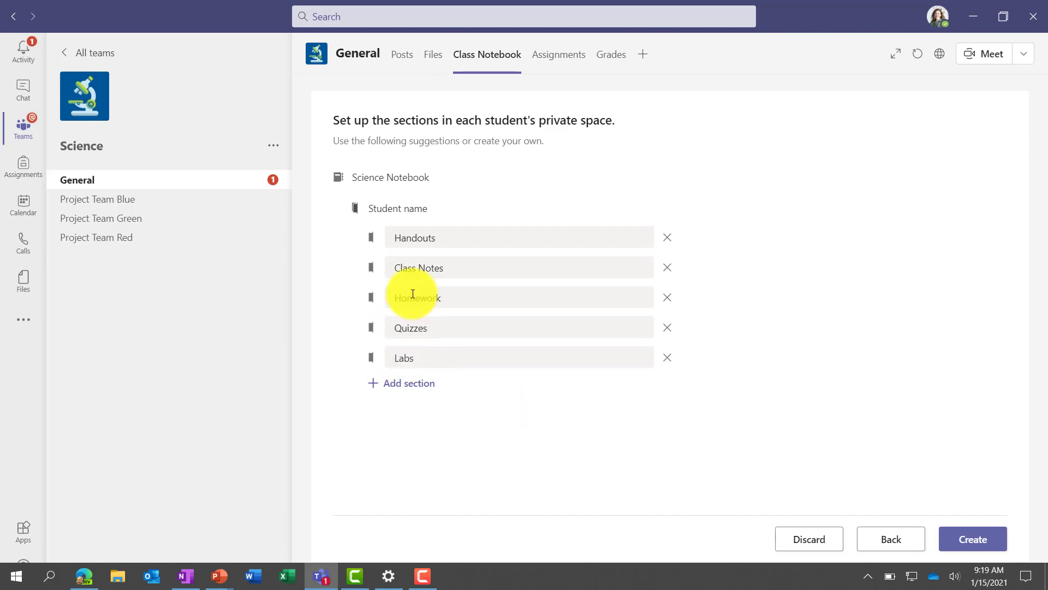
Step: Create the Class Notebook, then open the Amazon Rain forest assignment from General's posts
{"action": "left_click", "coordinate": [972, 538]}
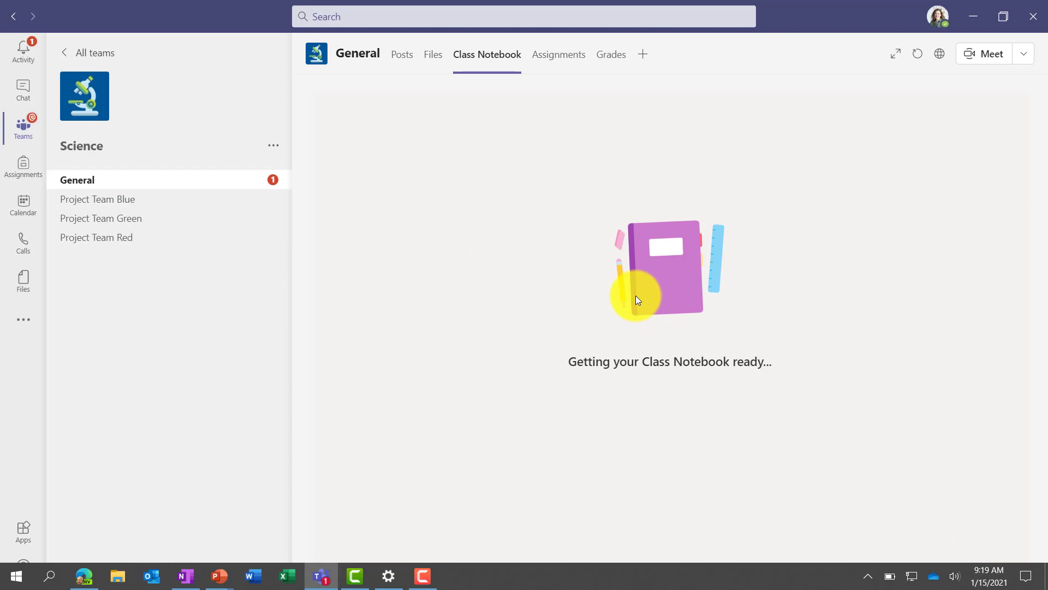
{"action": "left_click", "coordinate": [94, 190]}
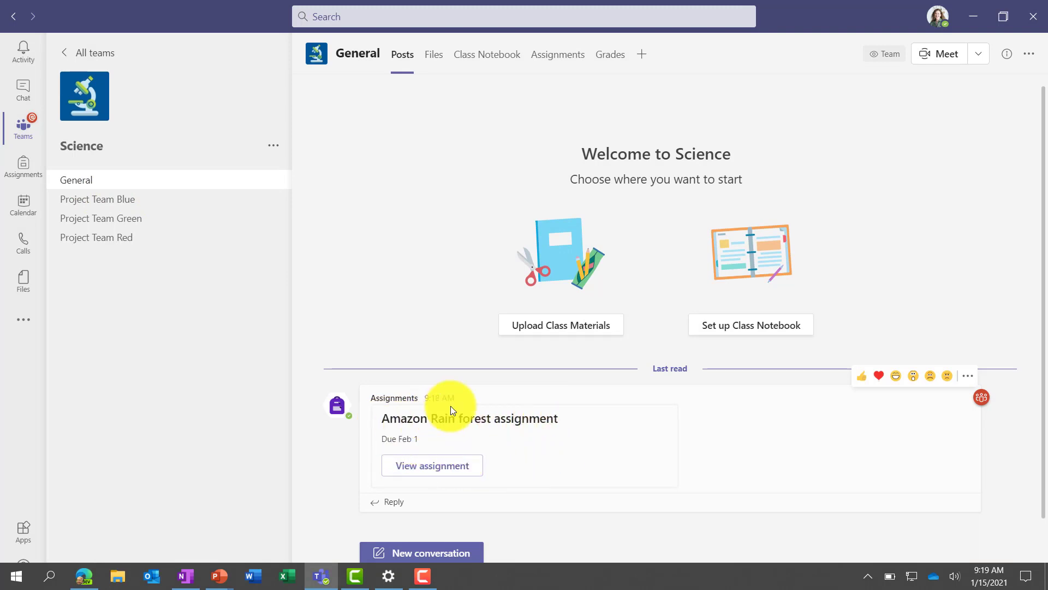
{"action": "left_click", "coordinate": [416, 470]}
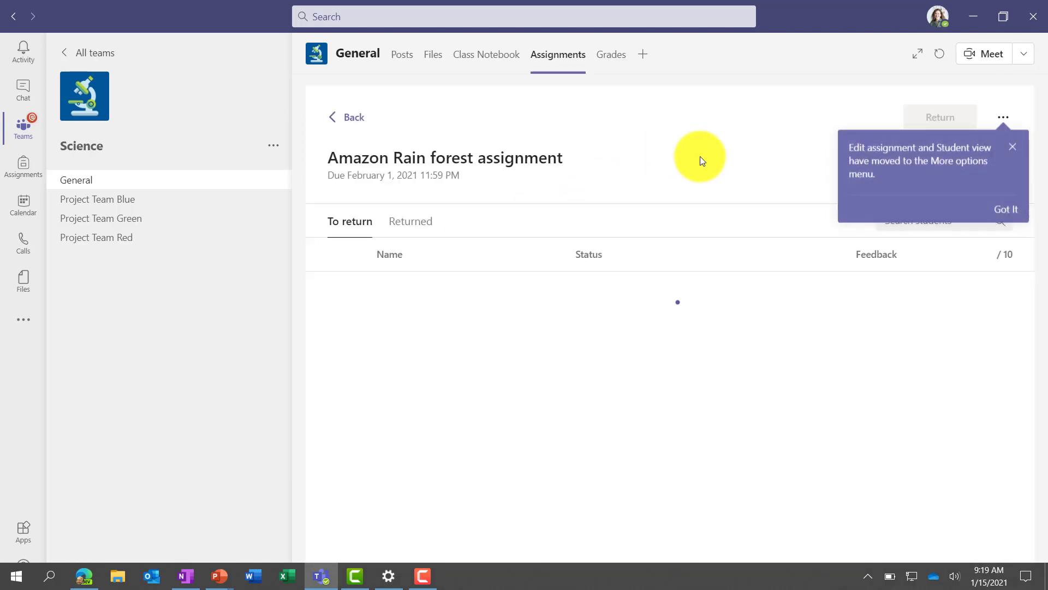
Step: Dismiss the moved-options tip and go back from the student list to the assignments overview
{"action": "left_click", "coordinate": [1010, 217]}
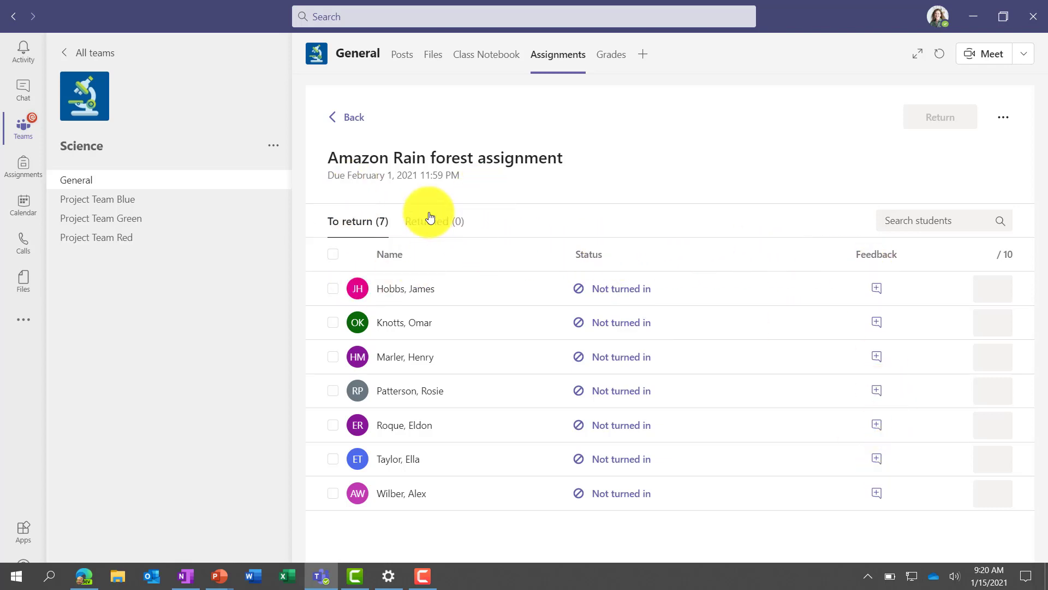
{"action": "left_click", "coordinate": [347, 119]}
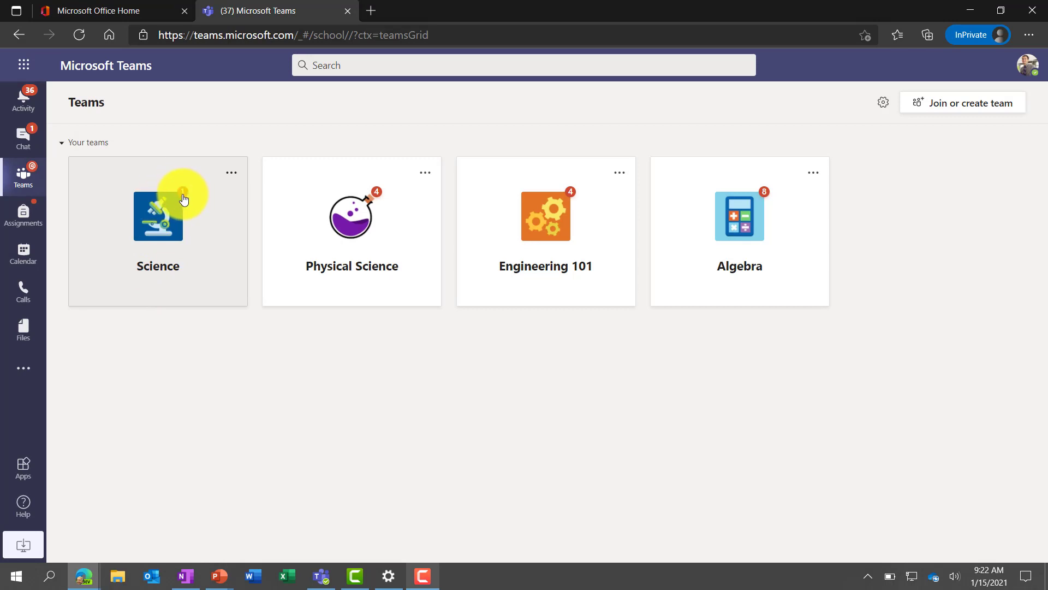
Step: From the Science team's Assignments, open the Amazon Rain forest assignment card
{"action": "left_click", "coordinate": [145, 230]}
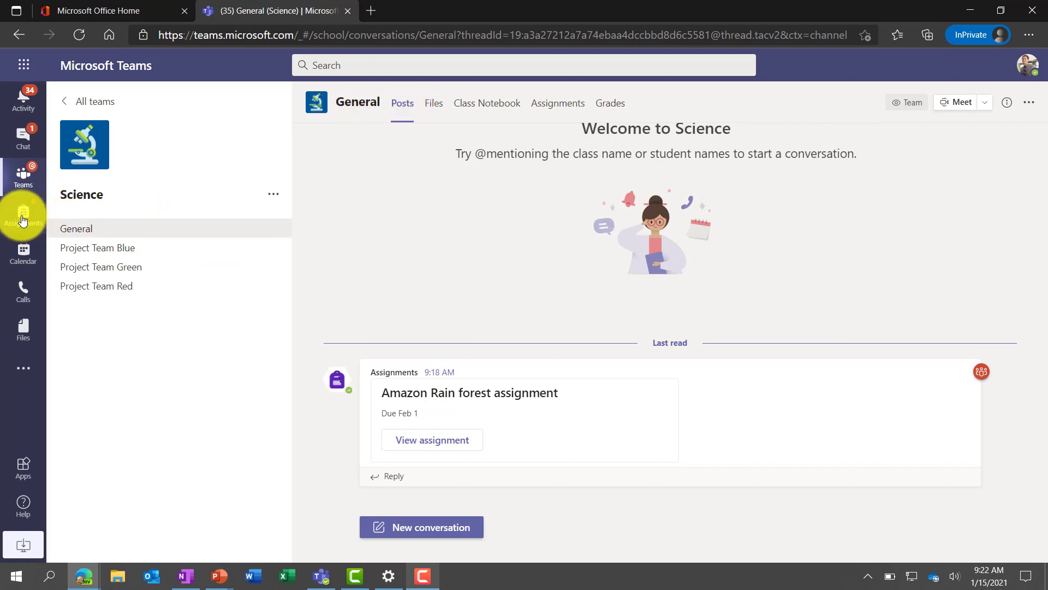
{"action": "left_click", "coordinate": [558, 105]}
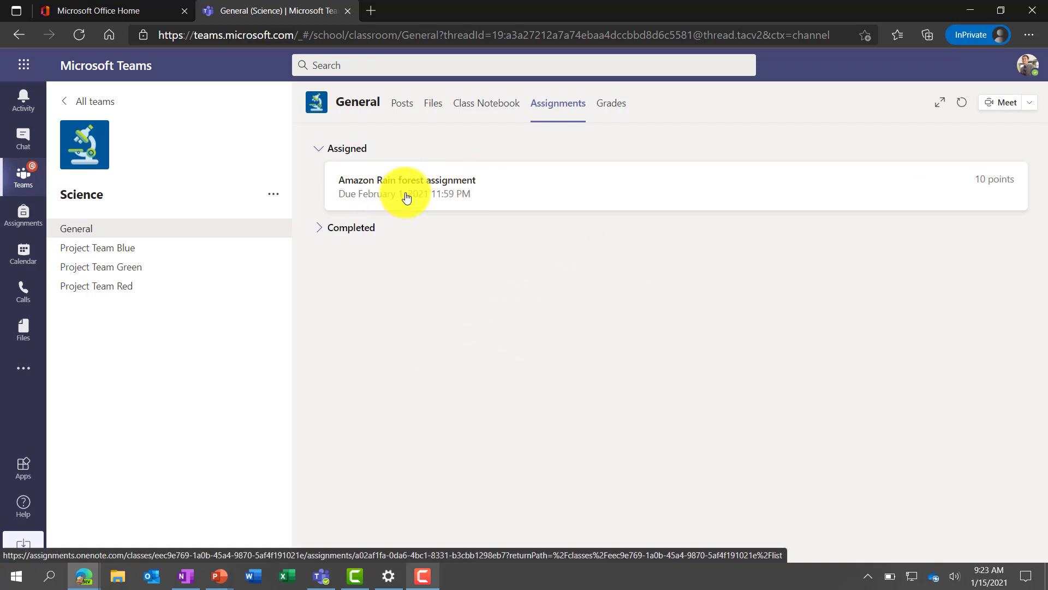
{"action": "left_click", "coordinate": [449, 190]}
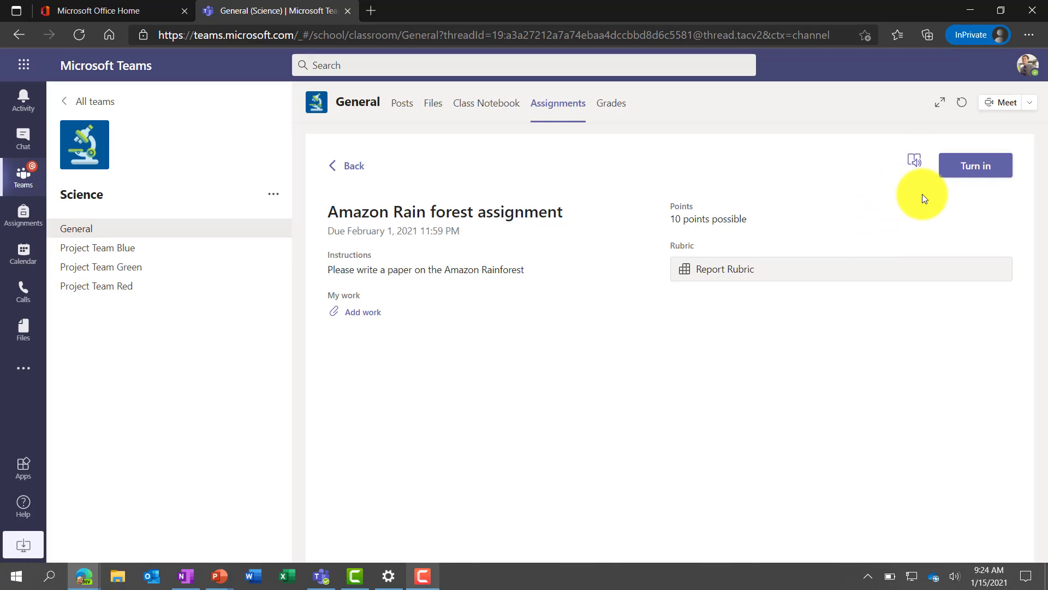
Step: Open the assignment in Immersive Reader full screen, briefly play read-aloud, and view the picture for 'paper'
{"action": "left_click", "coordinate": [916, 161]}
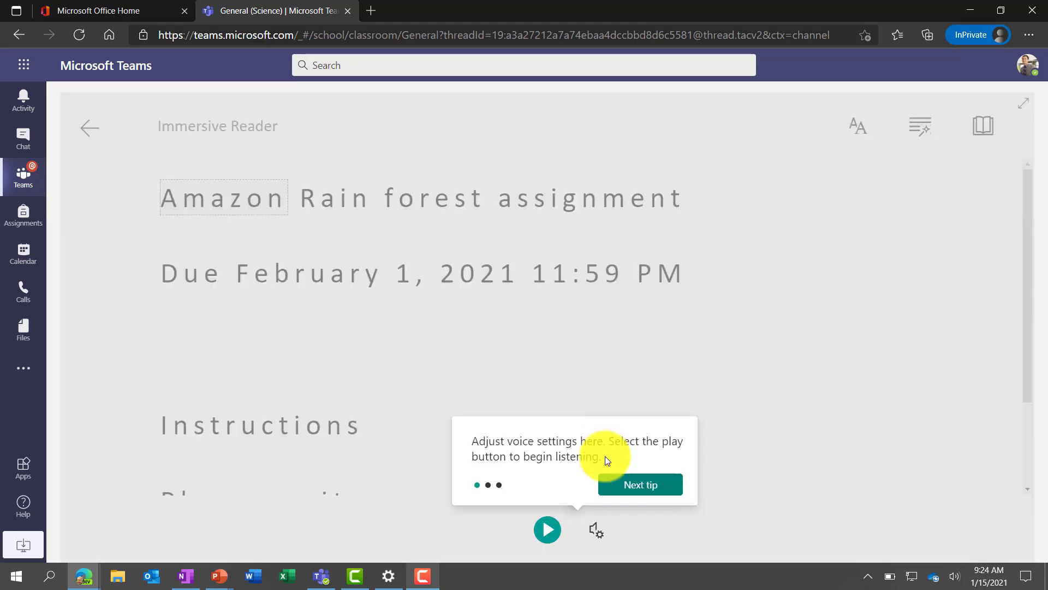
{"action": "left_click", "coordinate": [642, 486]}
{"action": "left_click", "coordinate": [919, 204]}
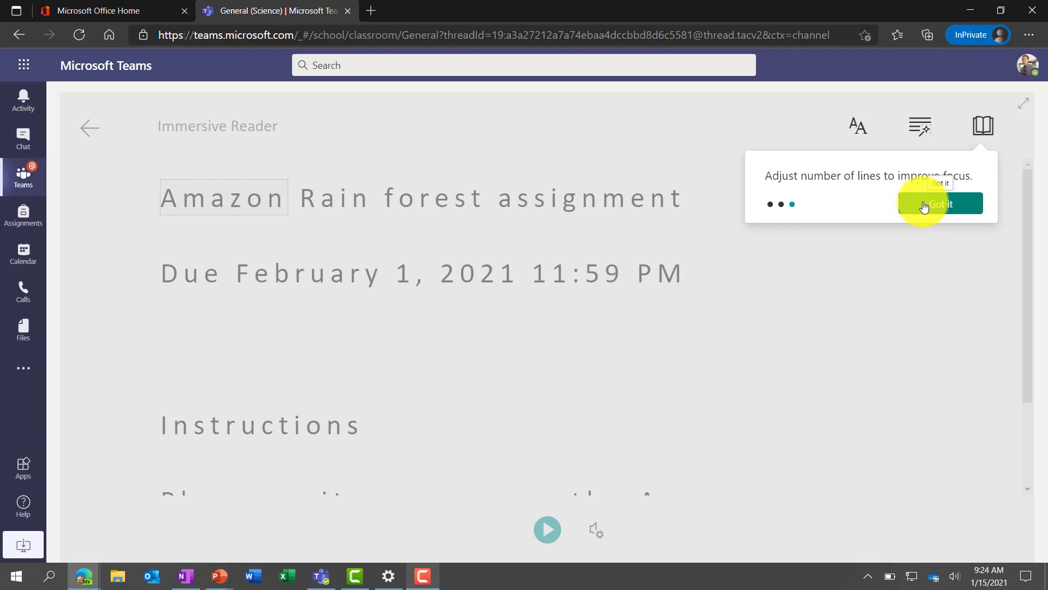
{"action": "left_click", "coordinate": [924, 203]}
{"action": "left_click", "coordinate": [1023, 103]}
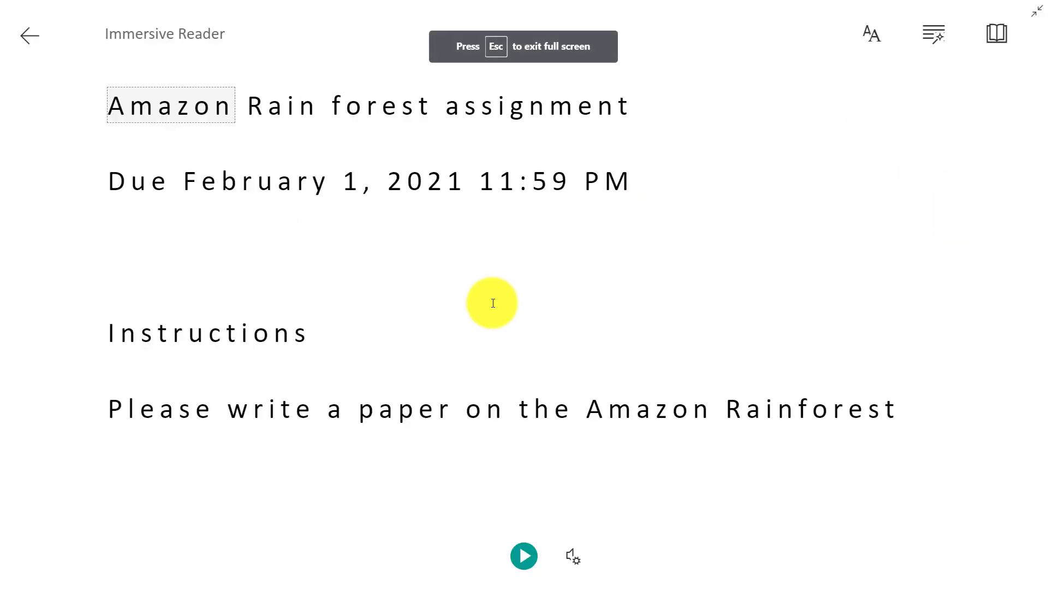
{"action": "left_click", "coordinate": [523, 556]}
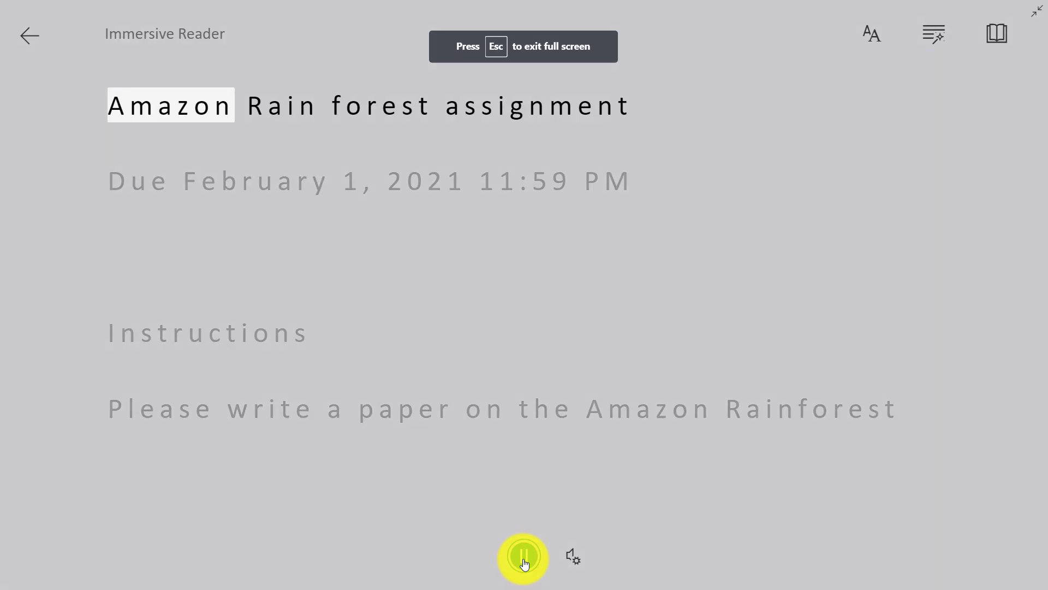
{"action": "left_click", "coordinate": [524, 557]}
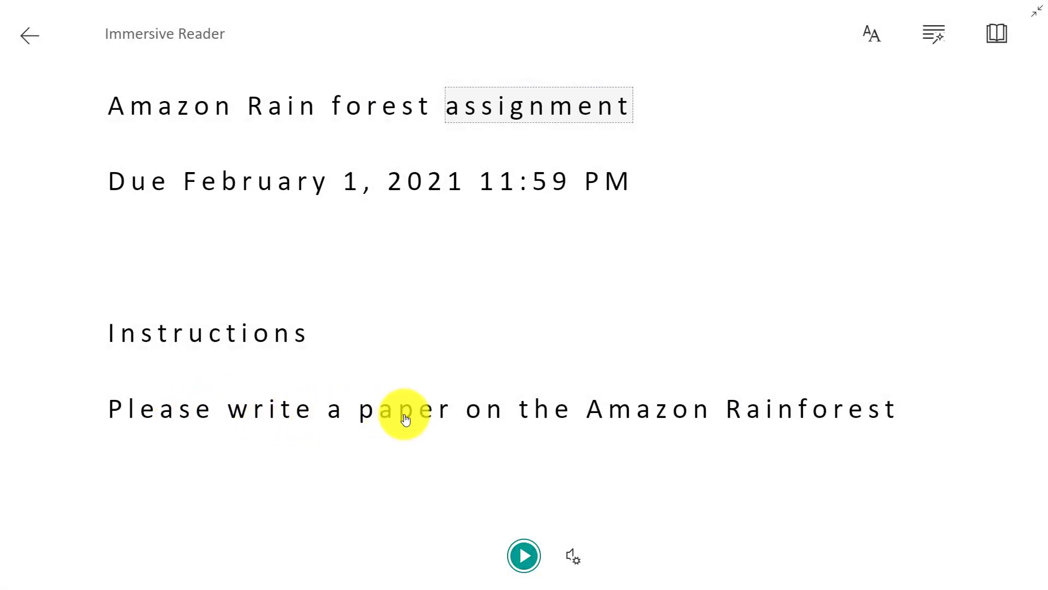
{"action": "left_click", "coordinate": [405, 418]}
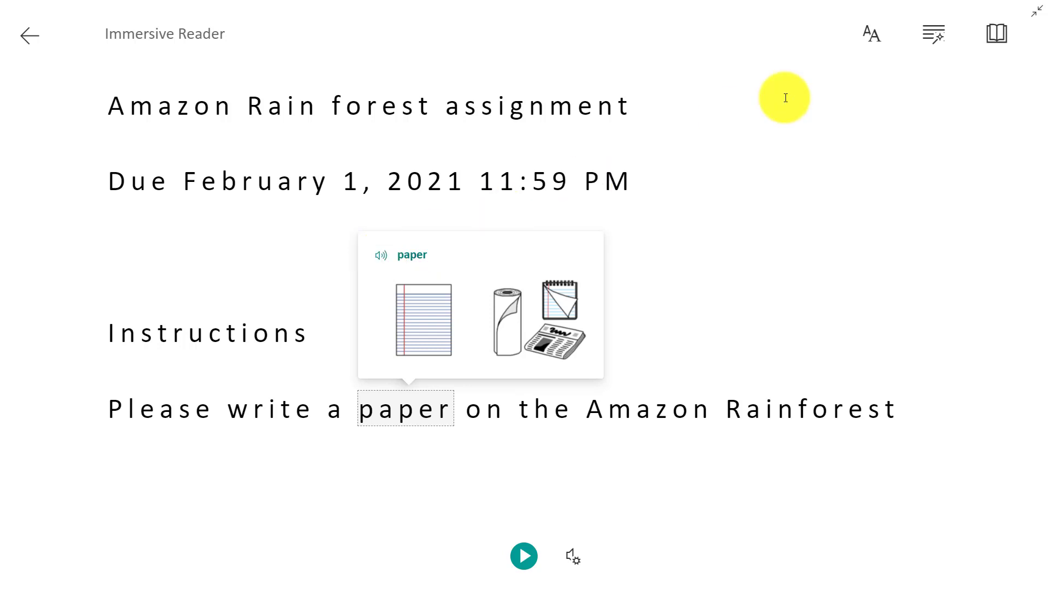
Step: Apply the Dark theme and choose Spanish (Mexico) as the translation language
{"action": "left_click", "coordinate": [868, 35]}
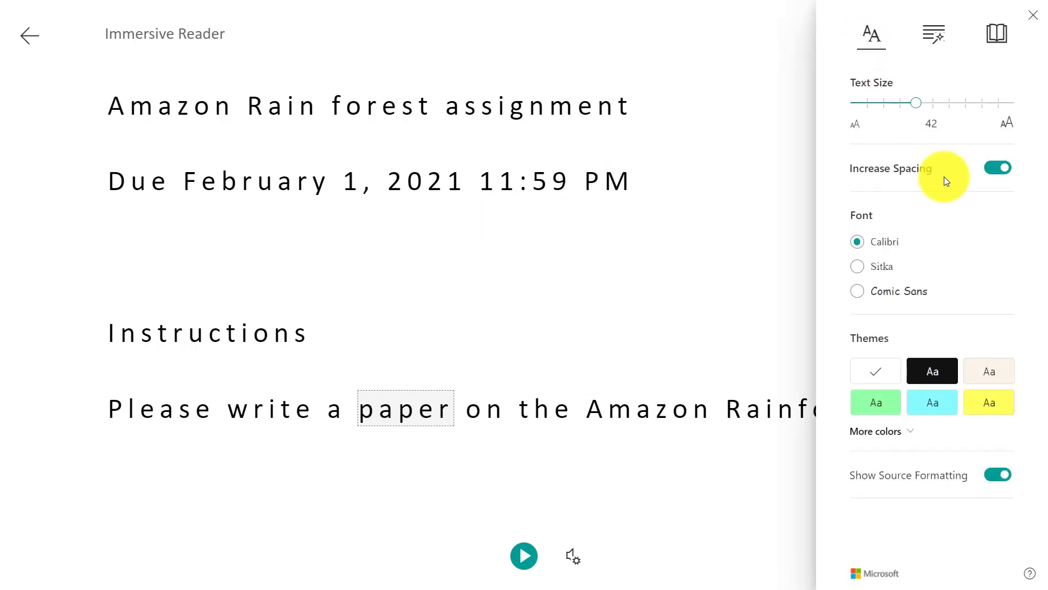
{"action": "left_click", "coordinate": [932, 373]}
{"action": "left_click", "coordinate": [998, 33]}
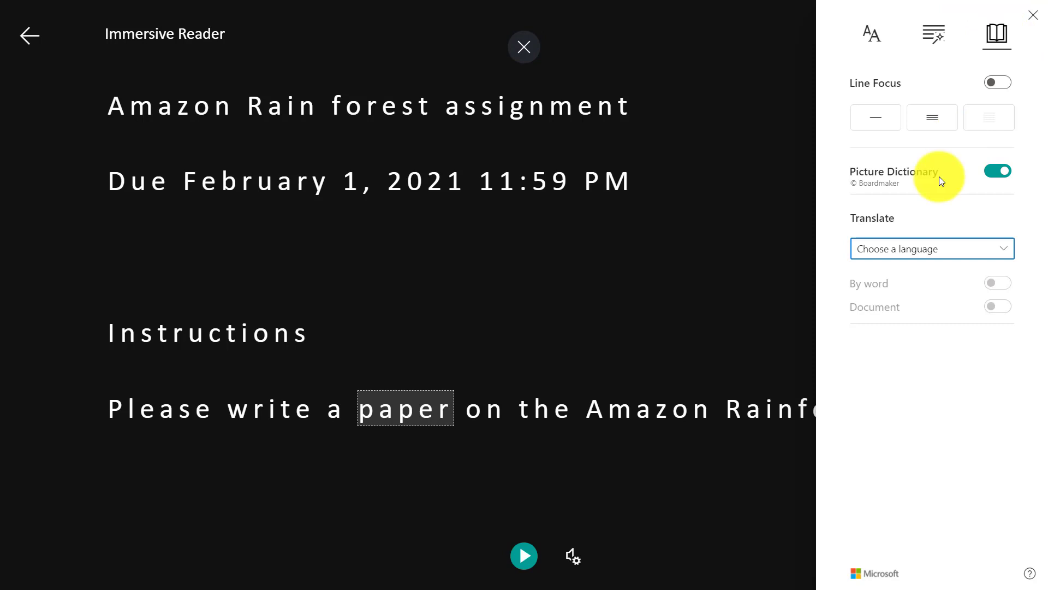
{"action": "left_click", "coordinate": [912, 250]}
{"action": "scroll", "coordinate": [904, 418], "scroll_direction": "down", "scroll_amount": 3}
{"action": "scroll", "coordinate": [904, 419], "scroll_direction": "down", "scroll_amount": 15}
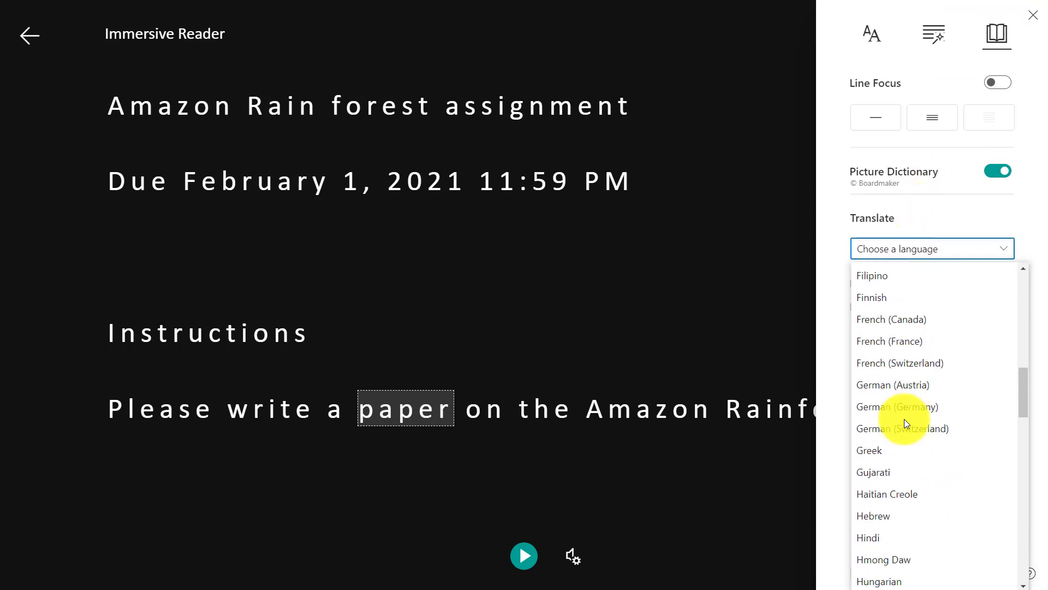
{"action": "scroll", "coordinate": [905, 418], "scroll_direction": "down", "scroll_amount": 10}
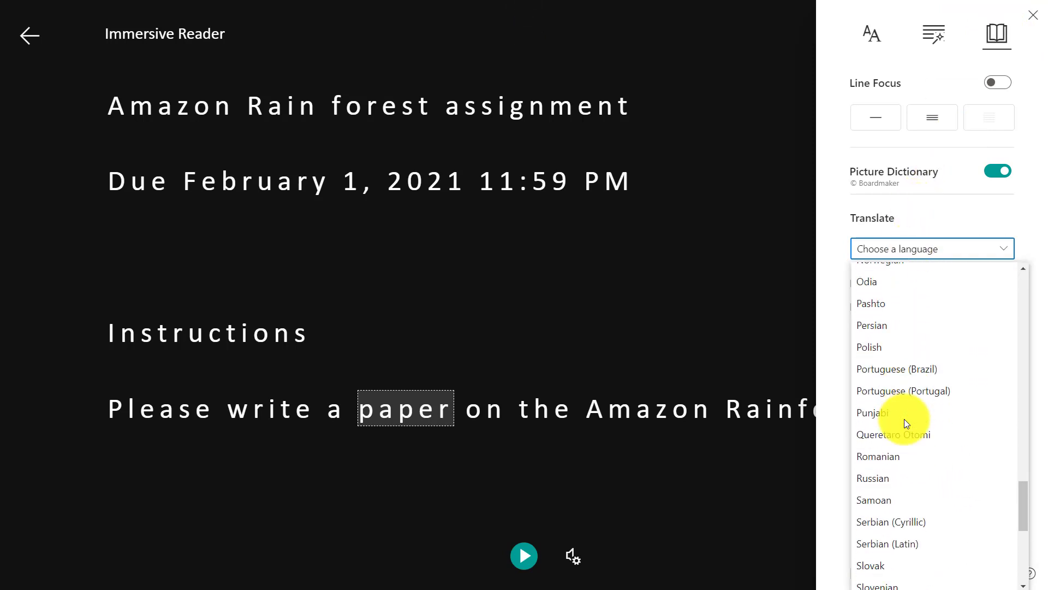
{"action": "left_click", "coordinate": [918, 423]}
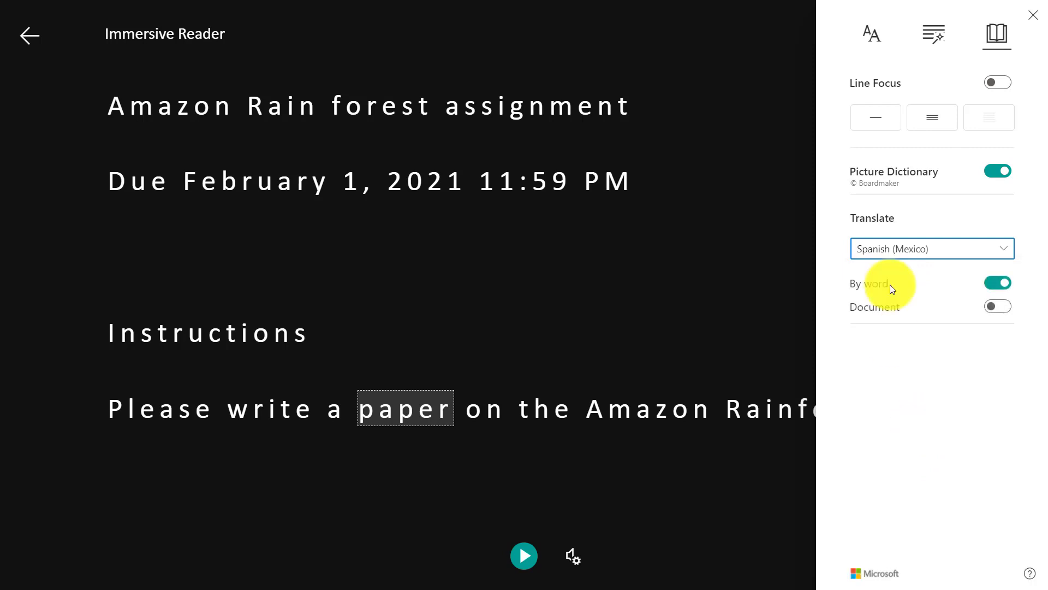
Step: Translate the whole document to Spanish, briefly read it aloud, and enable syllables, purple nouns, red verbs
{"action": "left_click", "coordinate": [1000, 307]}
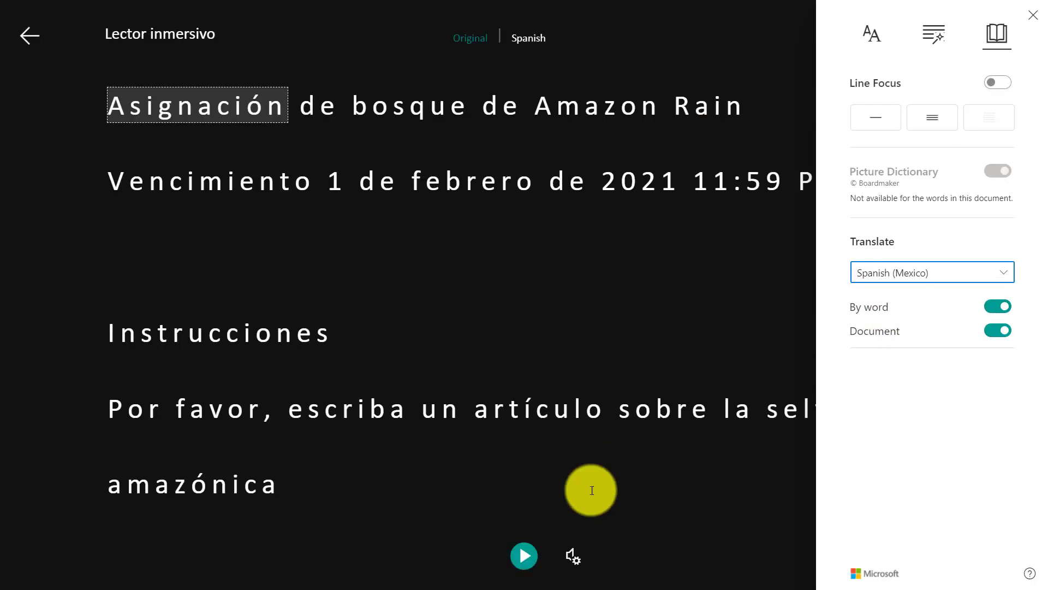
{"action": "left_click", "coordinate": [525, 557]}
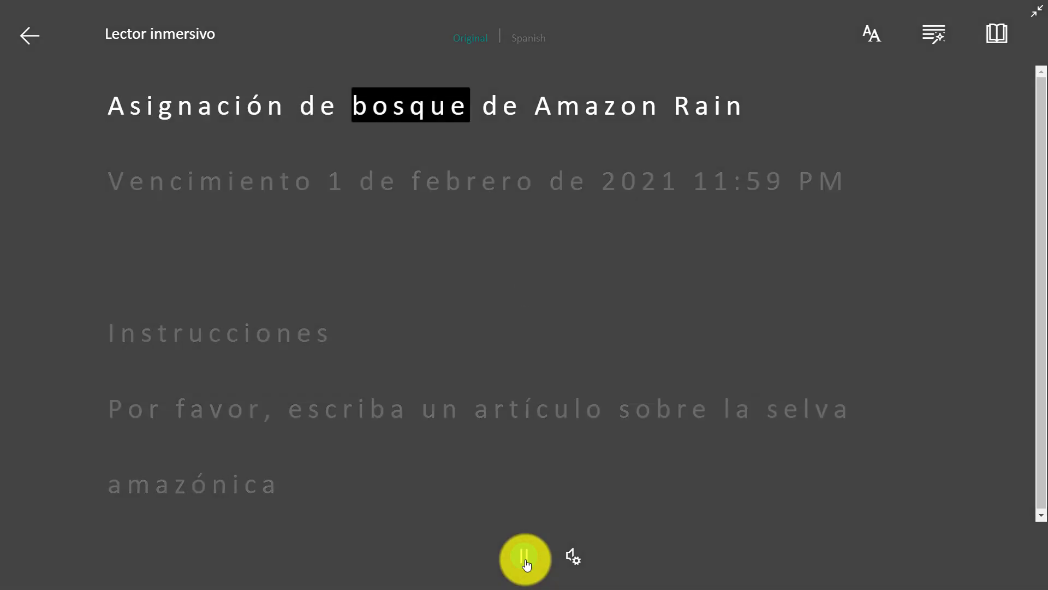
{"action": "left_click", "coordinate": [525, 558]}
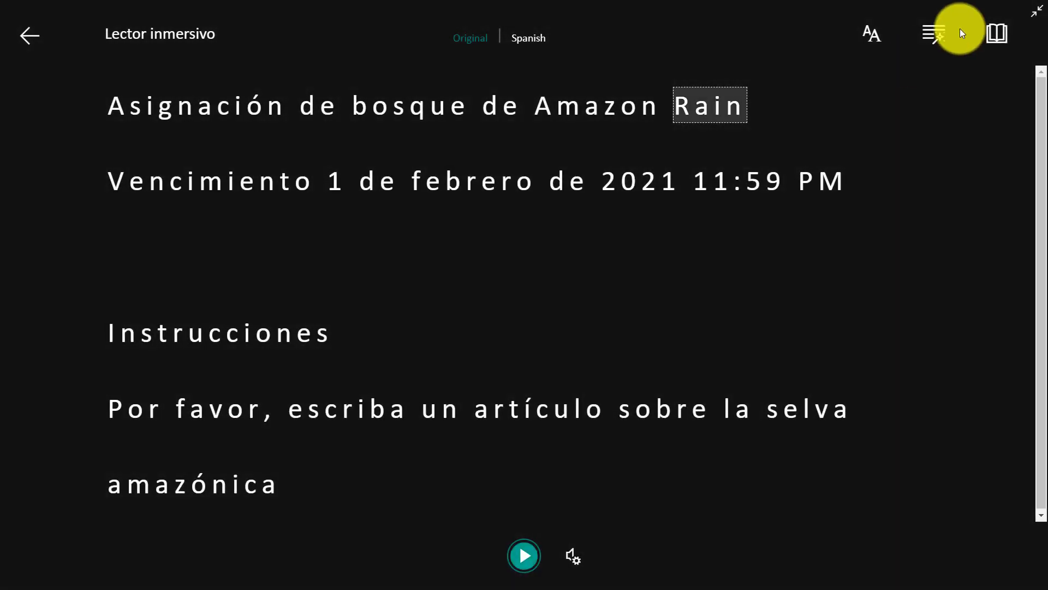
{"action": "left_click", "coordinate": [930, 33]}
{"action": "left_click", "coordinate": [996, 83]}
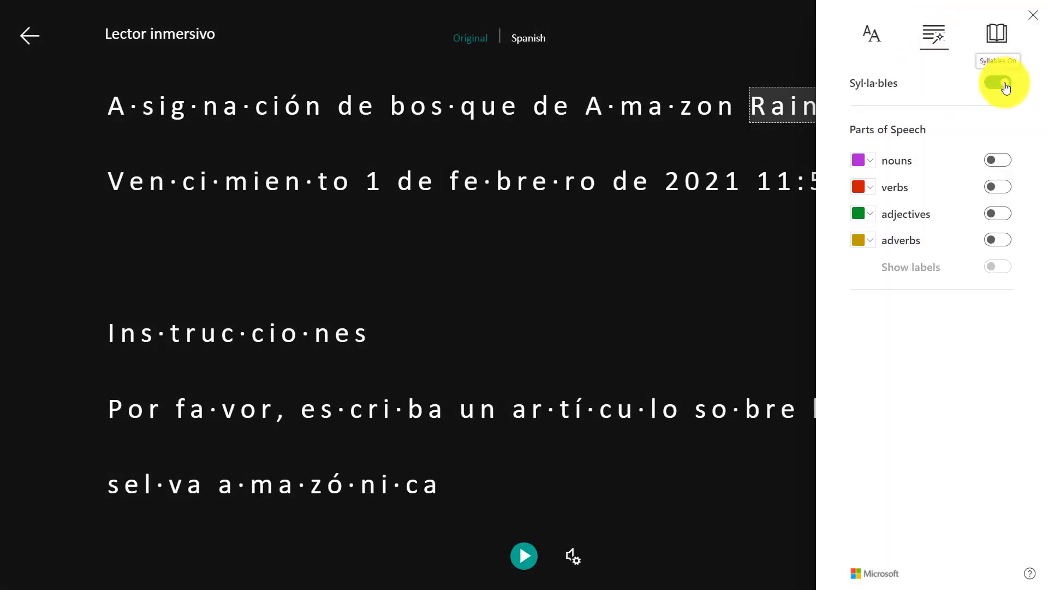
{"action": "left_click", "coordinate": [997, 162]}
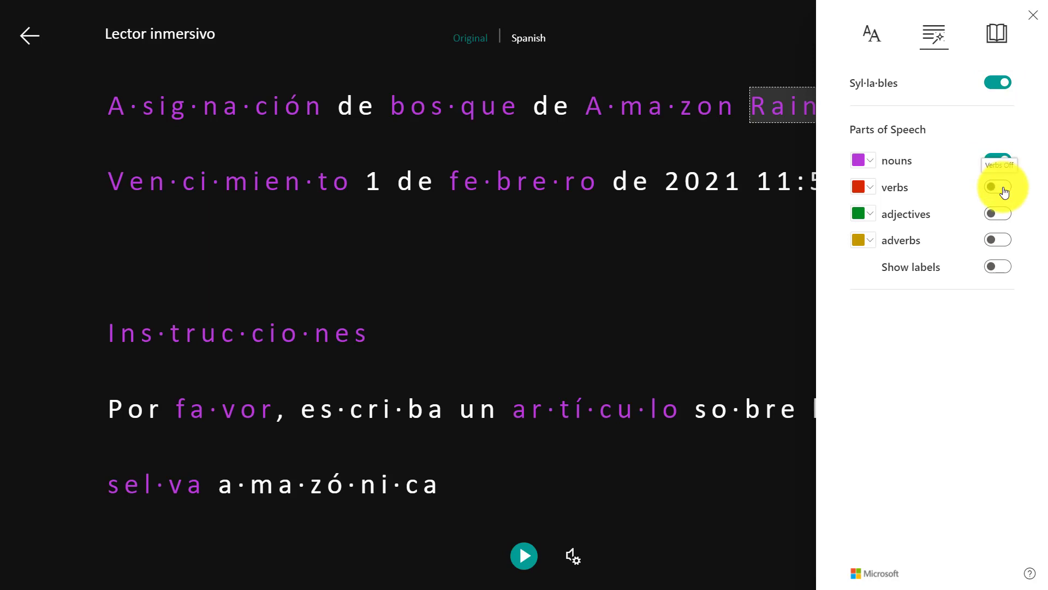
{"action": "left_click", "coordinate": [998, 188]}
Step: Try several reader background themes, settling on Yellow
{"action": "left_click", "coordinate": [871, 34]}
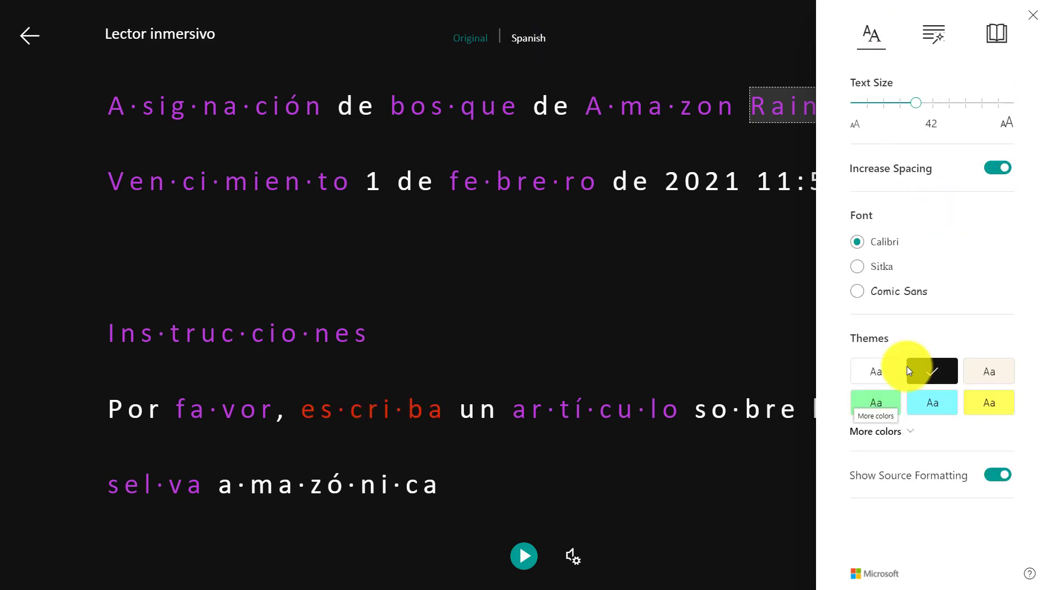
{"action": "left_click", "coordinate": [928, 403]}
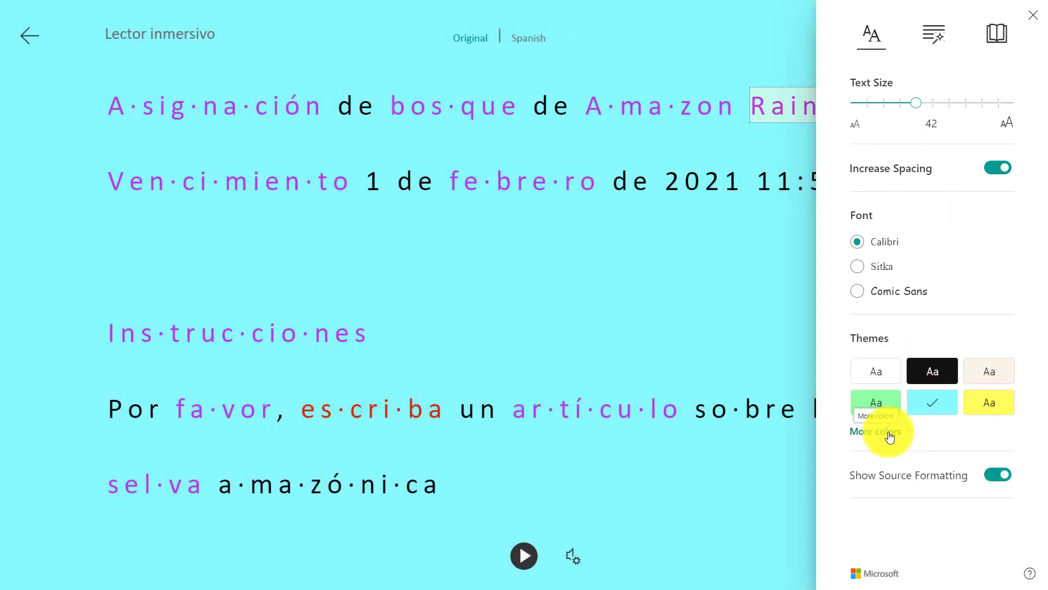
{"action": "left_click", "coordinate": [890, 431]}
{"action": "scroll", "coordinate": [884, 431], "scroll_direction": "down", "scroll_amount": 3}
{"action": "left_click", "coordinate": [871, 326]}
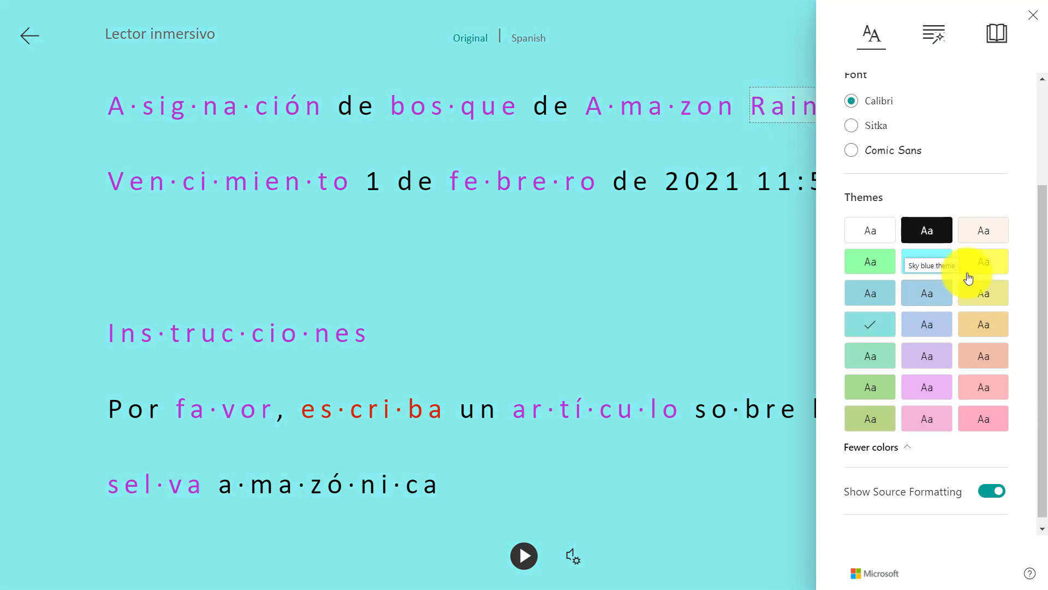
{"action": "left_click", "coordinate": [982, 267]}
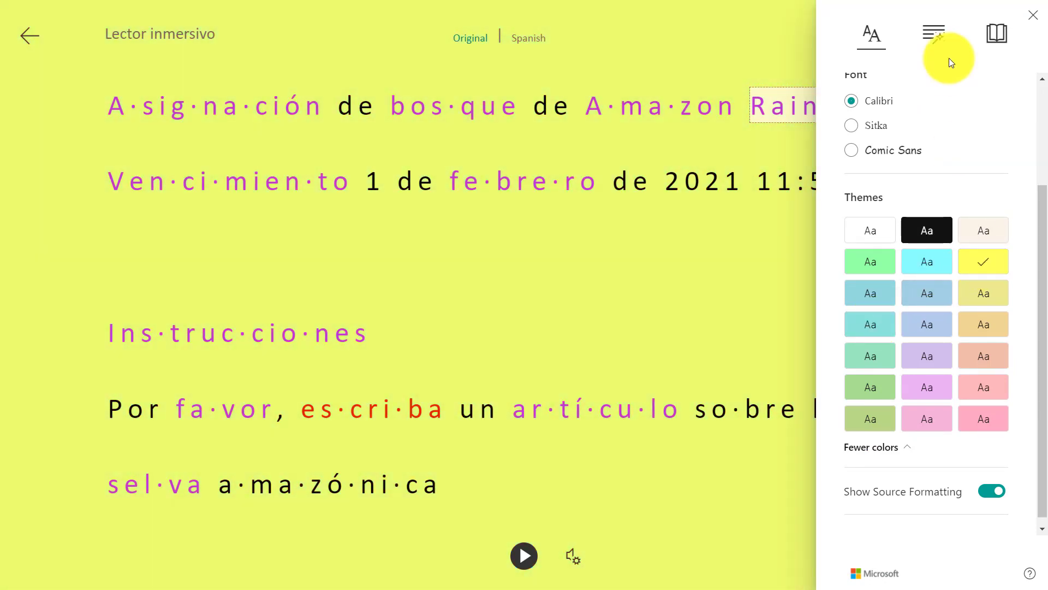
Step: Use one-line focus to step down to 'selva amazónica' and back, then restore English and exit
{"action": "left_click", "coordinate": [995, 37]}
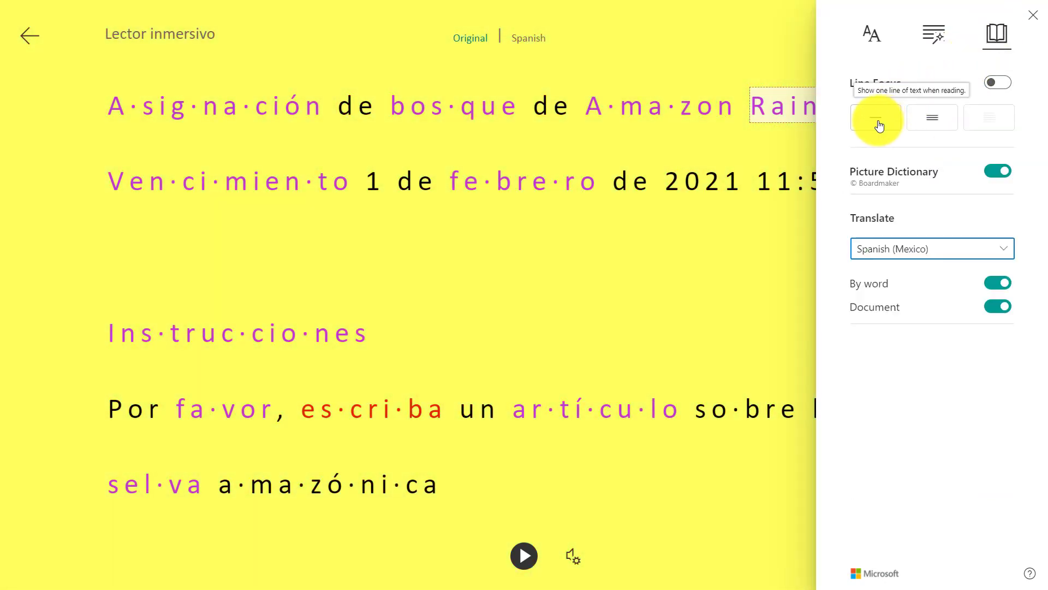
{"action": "left_click", "coordinate": [878, 123]}
{"action": "left_click", "coordinate": [679, 152]}
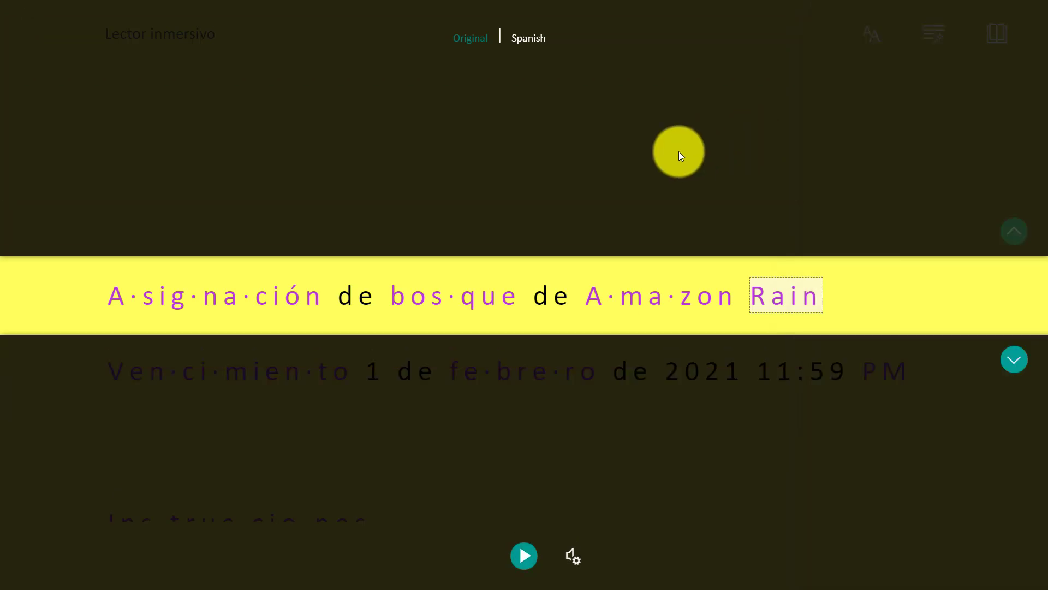
{"action": "left_click", "coordinate": [1017, 361]}
{"action": "left_click", "coordinate": [1017, 361]}
{"action": "left_click", "coordinate": [1017, 361]}
{"action": "left_click", "coordinate": [1017, 361]}
{"action": "left_click", "coordinate": [1007, 232]}
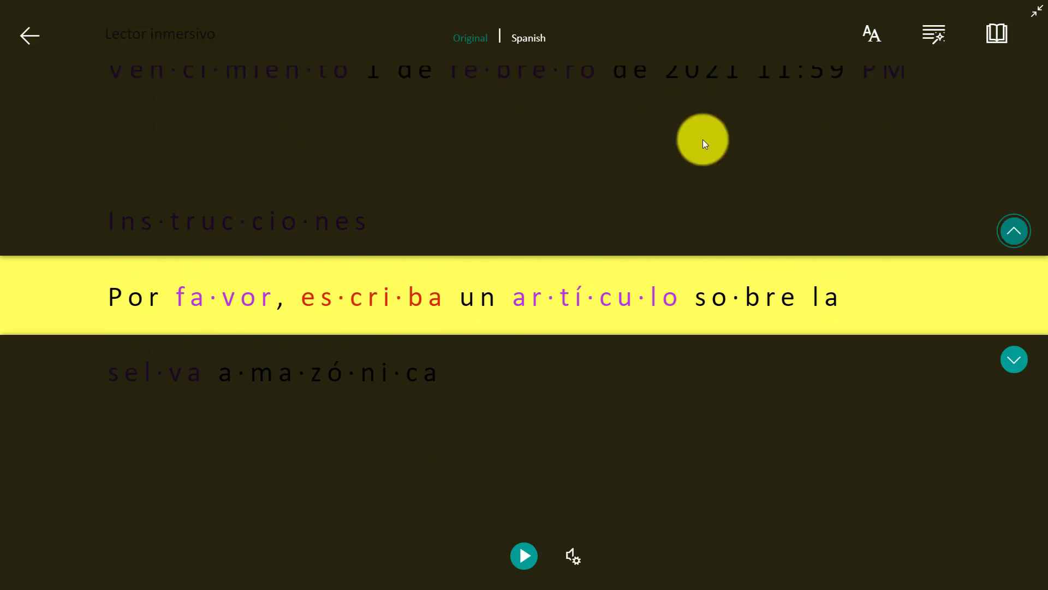
{"action": "left_click", "coordinate": [477, 44]}
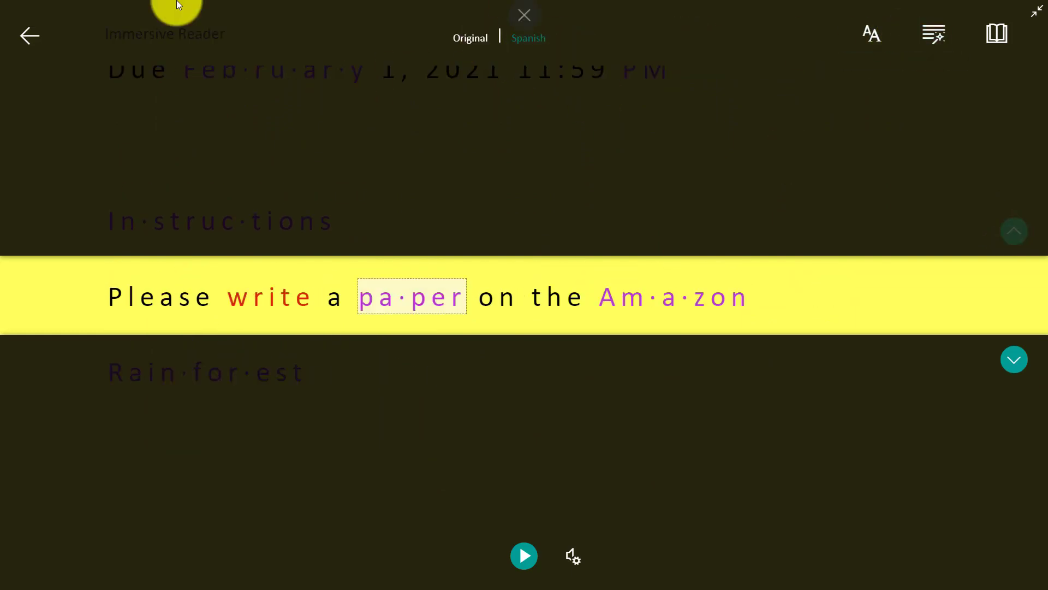
{"action": "left_click", "coordinate": [32, 37]}
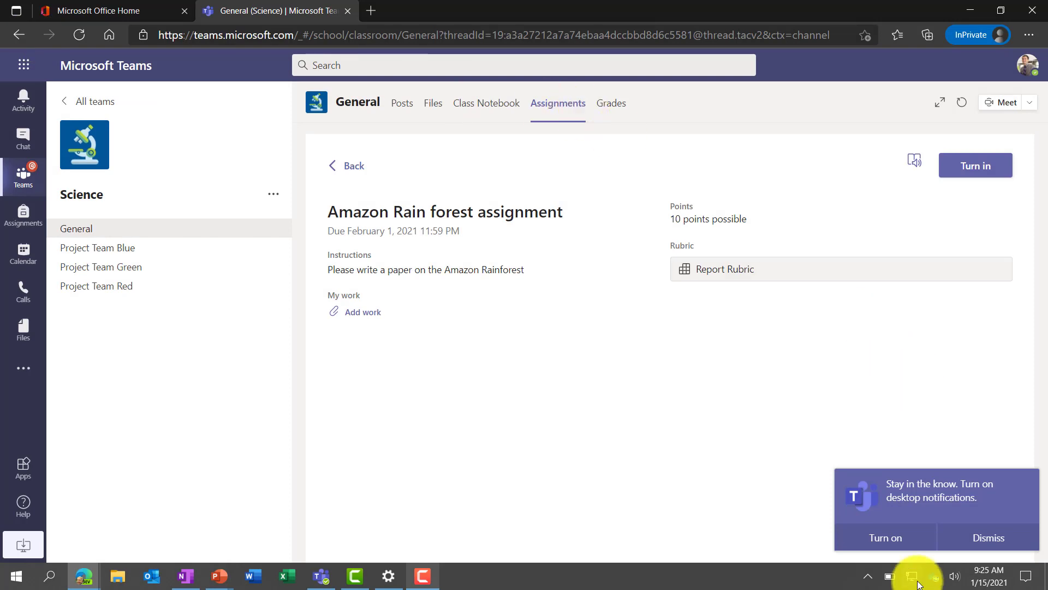
Step: Dismiss the desktop-notifications prompt, then view and close the assignment's Report Rubric
{"action": "left_click", "coordinate": [990, 537]}
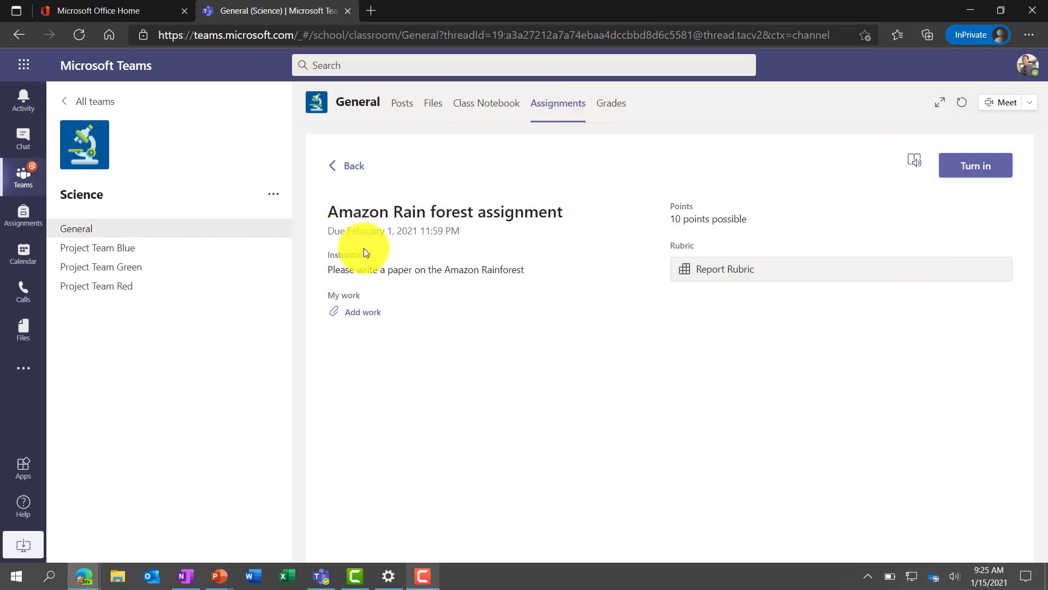
{"action": "left_click", "coordinate": [711, 269]}
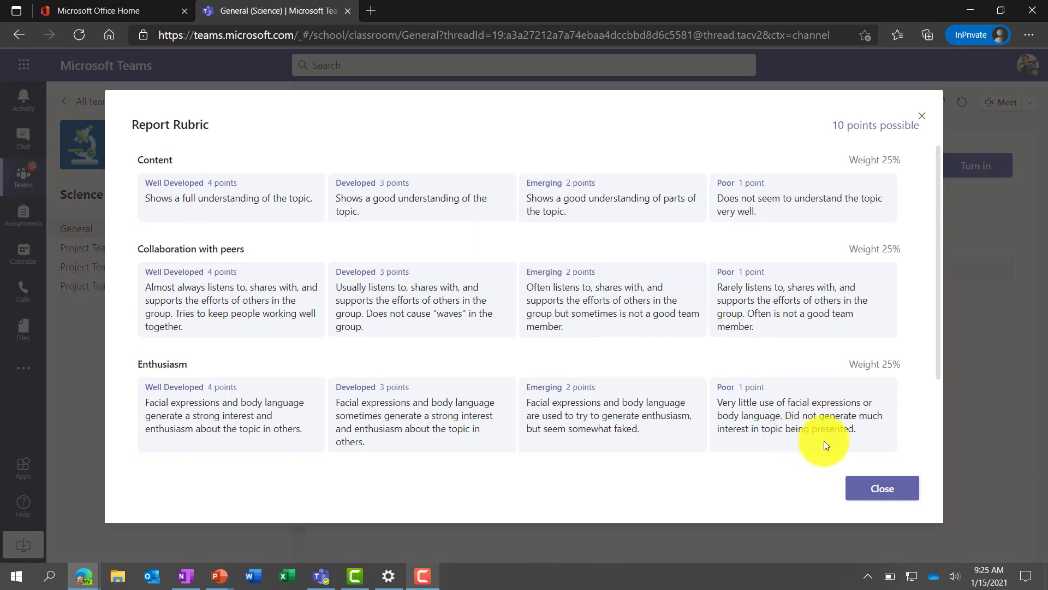
{"action": "left_click", "coordinate": [881, 490]}
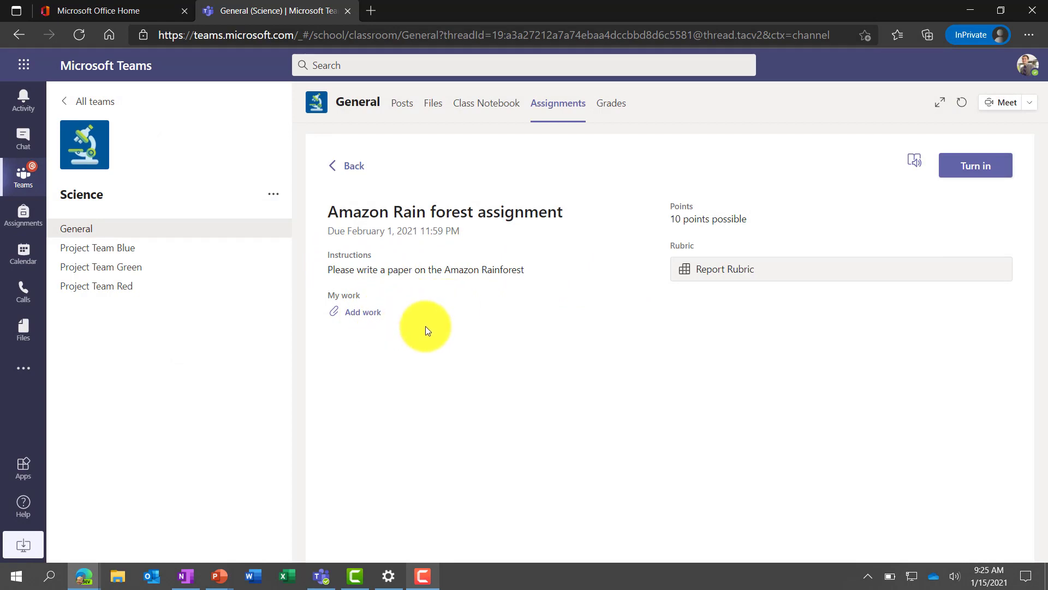
Step: Upload Amazon Rainforest.docx from this device as the student's work and turn in the assignment
{"action": "left_click", "coordinate": [363, 315]}
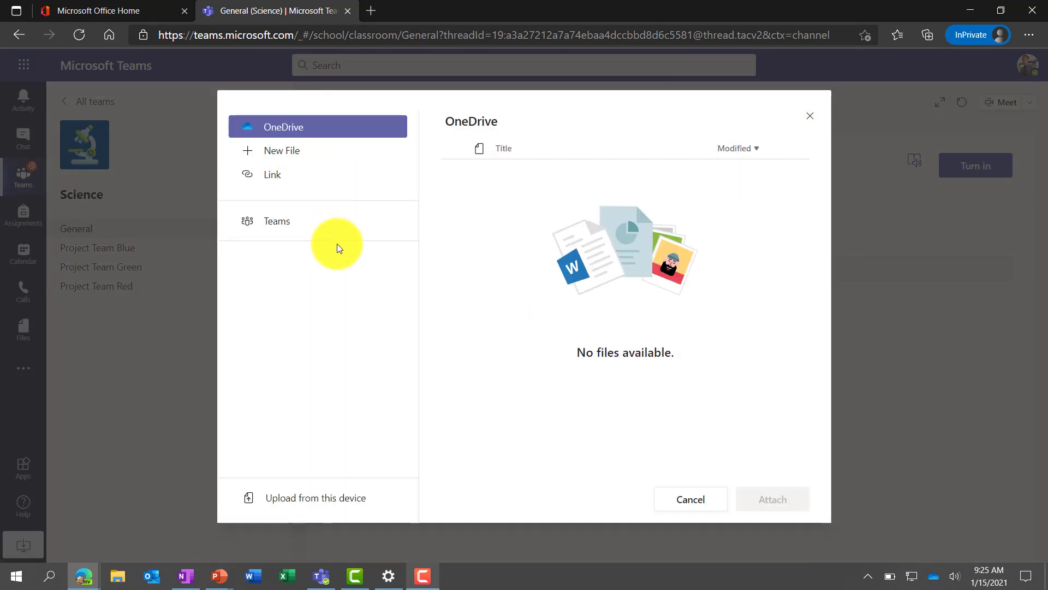
{"action": "left_click", "coordinate": [294, 497]}
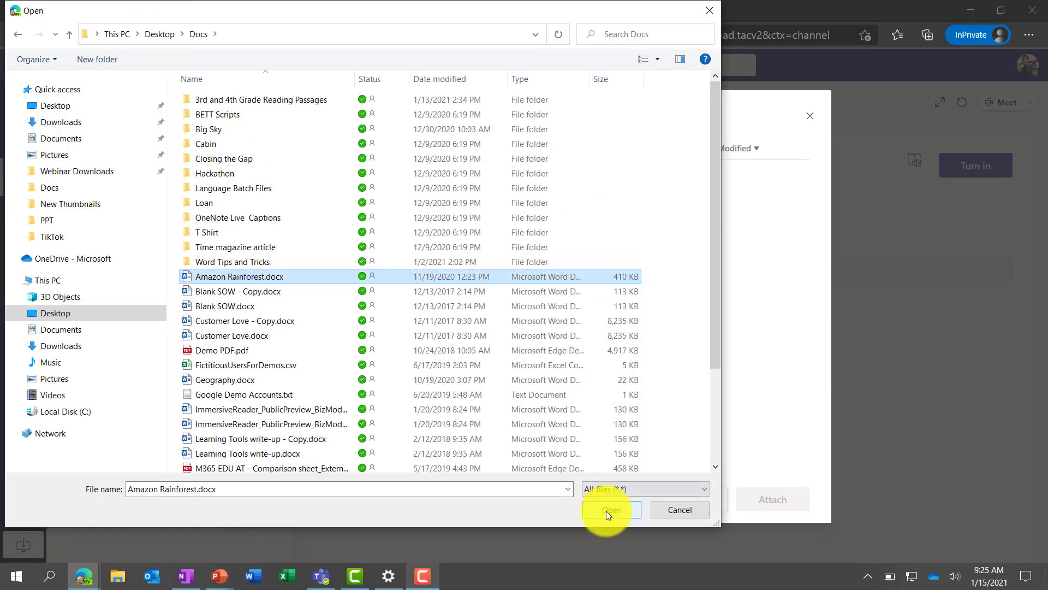
{"action": "left_click", "coordinate": [608, 445]}
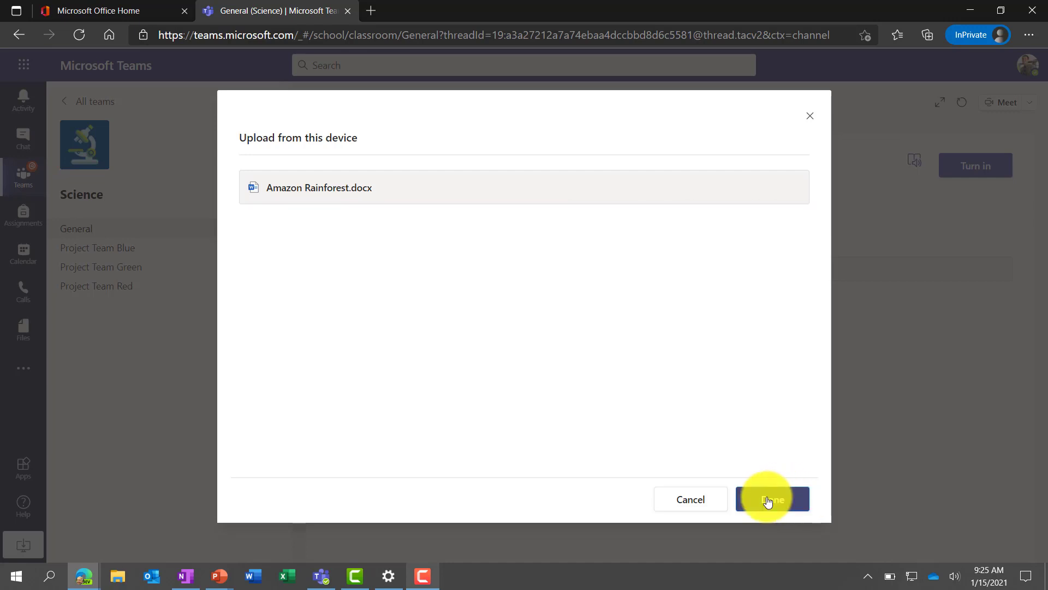
{"action": "left_click", "coordinate": [768, 501]}
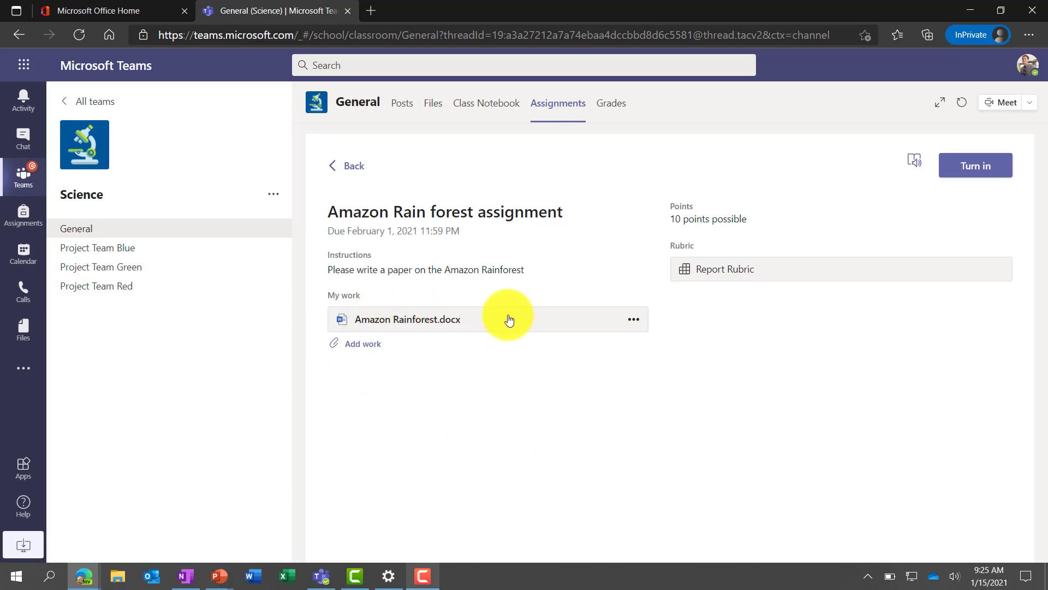
{"action": "left_click", "coordinate": [976, 167]}
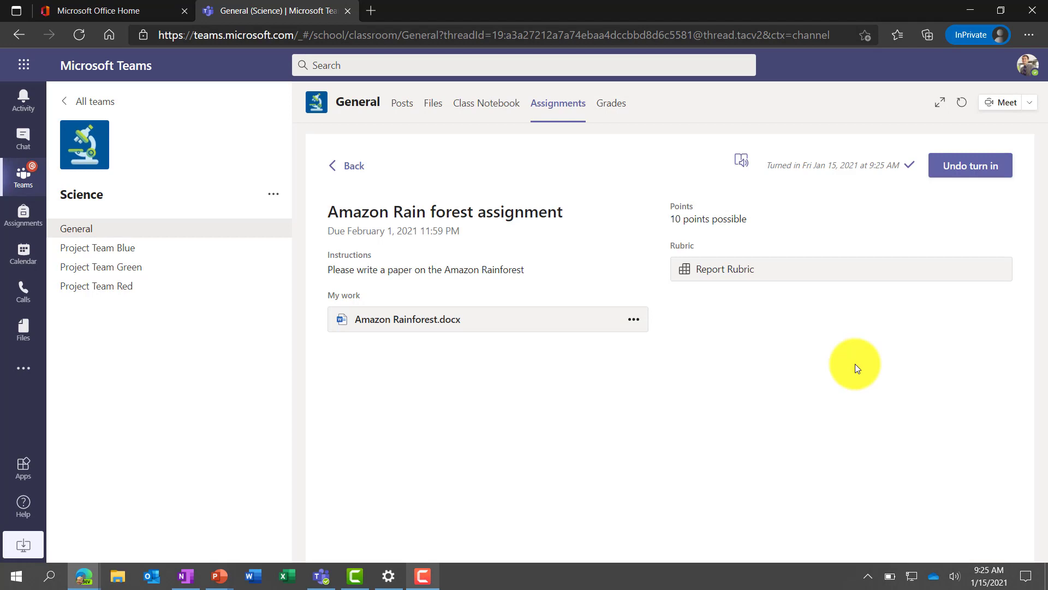